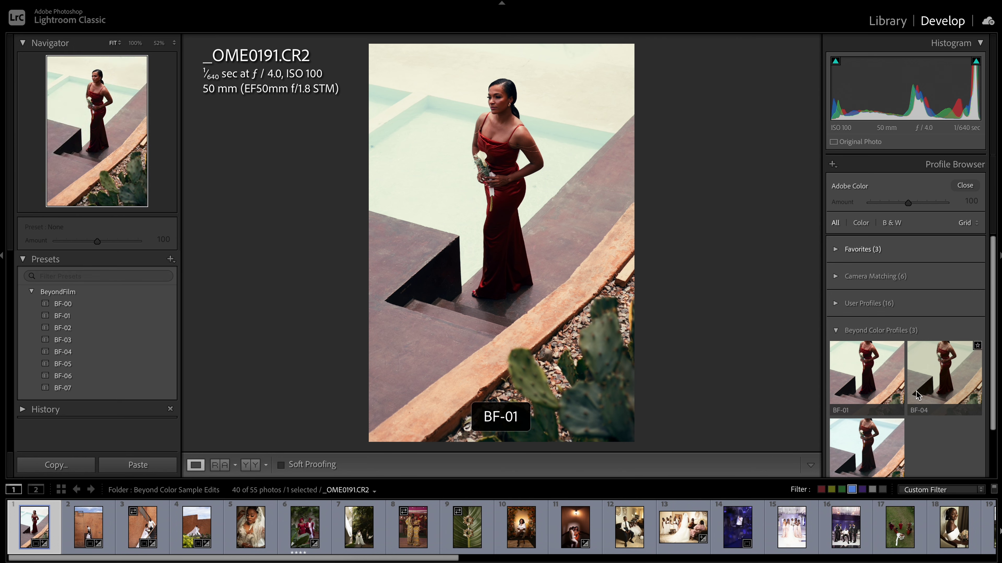
Close the Profile Browser and look through the photos in the Beyond Color Sample Edits folder.
left_click(965, 185)
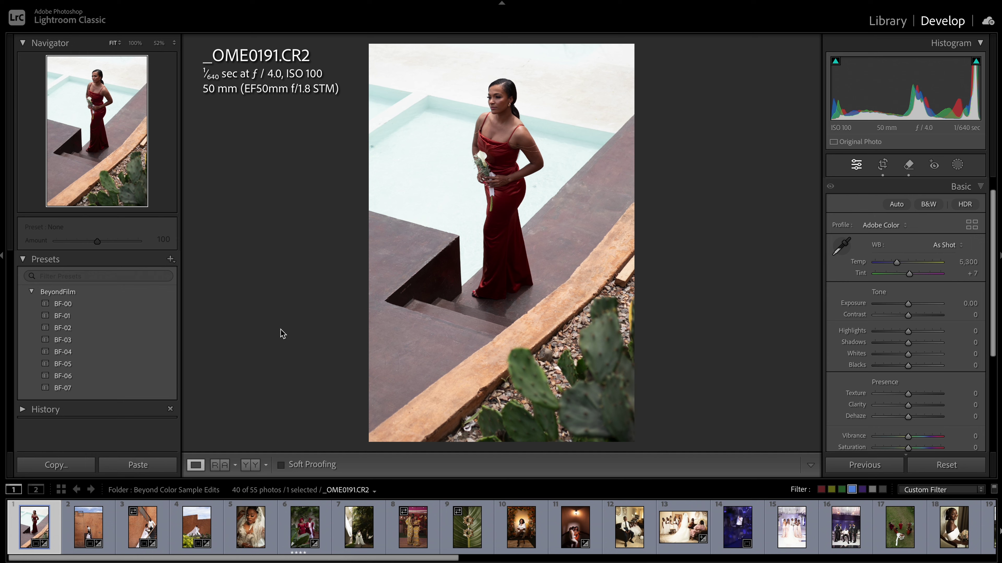
scroll(237, 529, "down", 5)
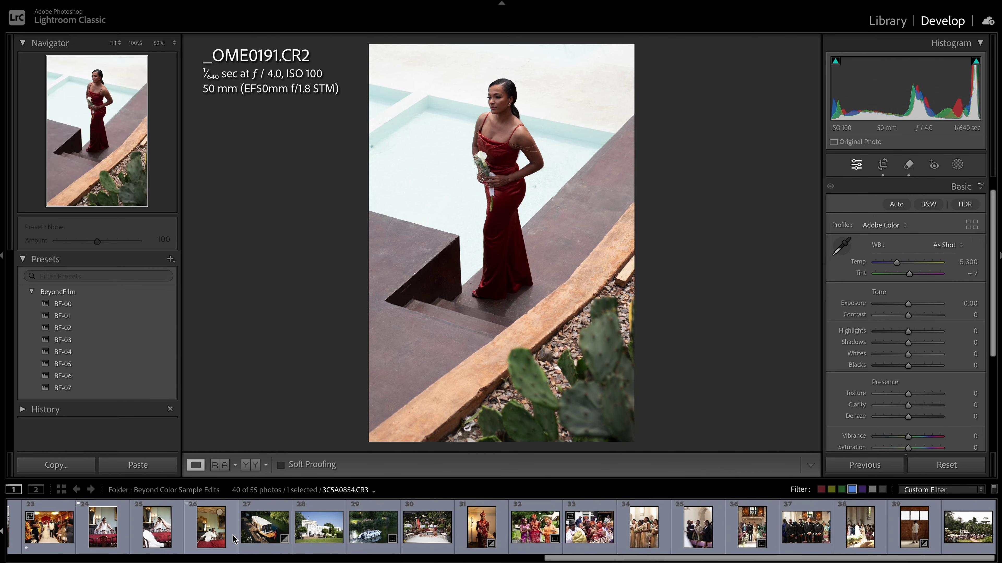
scroll(235, 539, "up", 5)
scroll(234, 539, "down", 5)
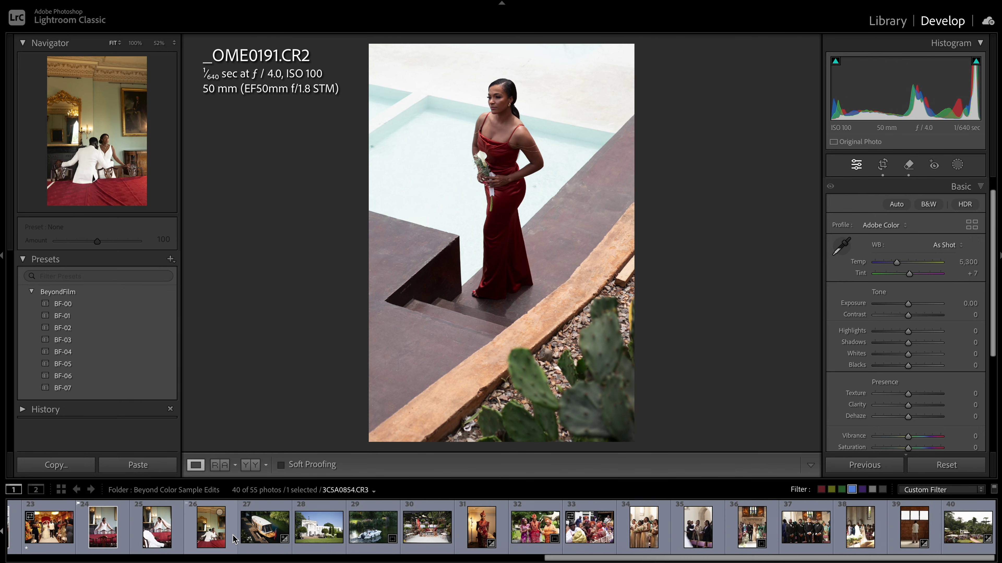
key("g")
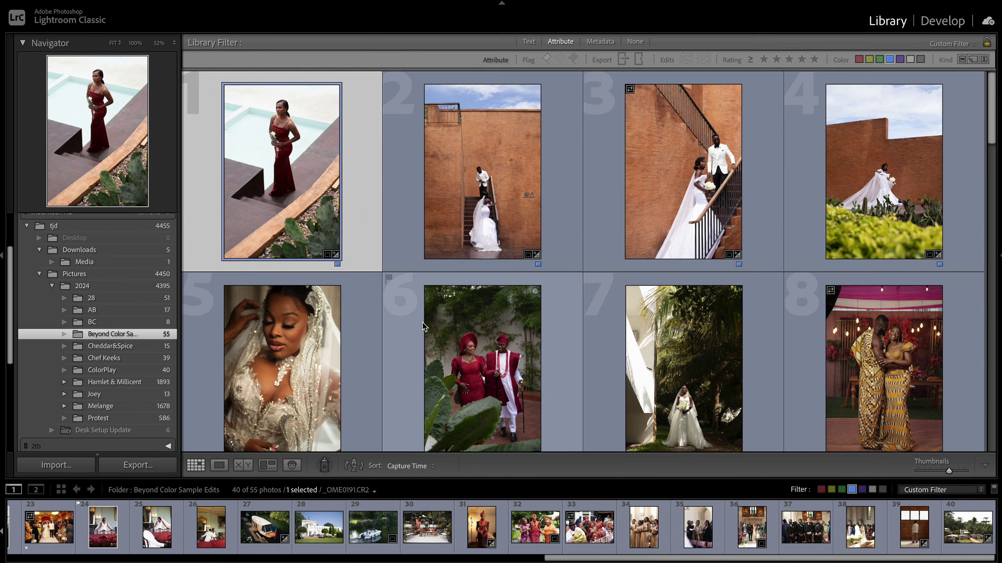
scroll(421, 332, "down", 8)
scroll(421, 332, "up", 8)
scroll(422, 332, "down", 8)
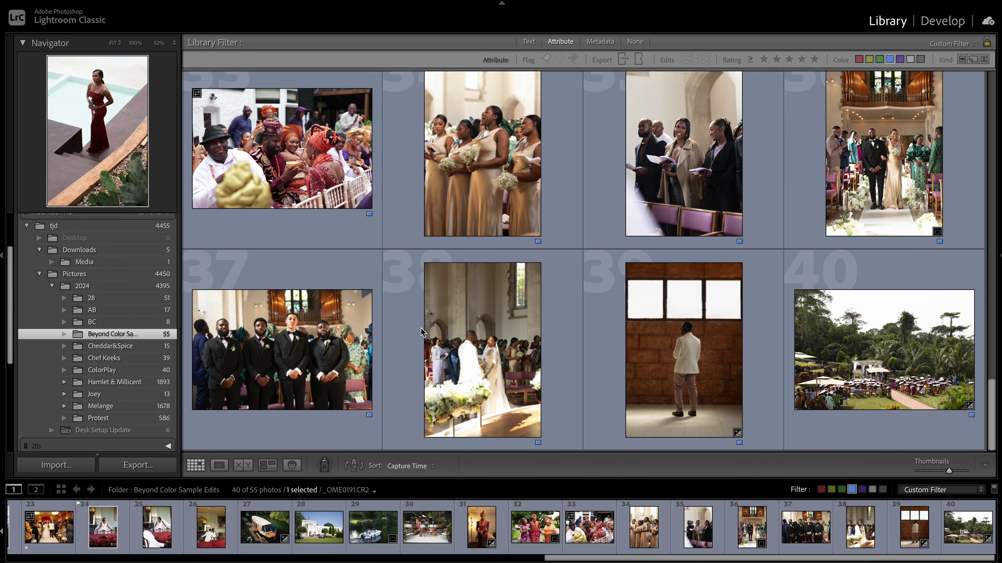
scroll(421, 332, "up", 3)
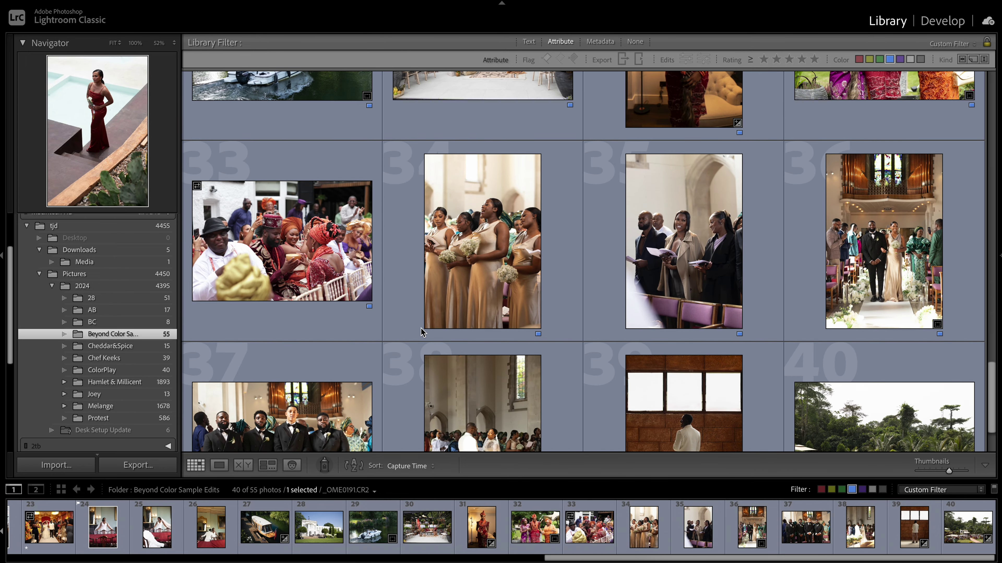
scroll(421, 333, "up", 2)
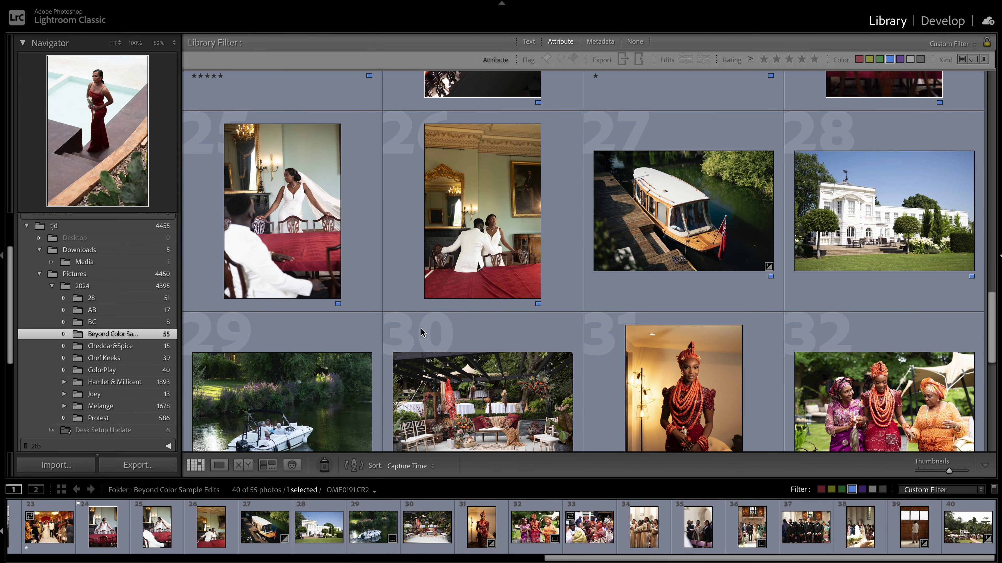
scroll(421, 333, "up", 7)
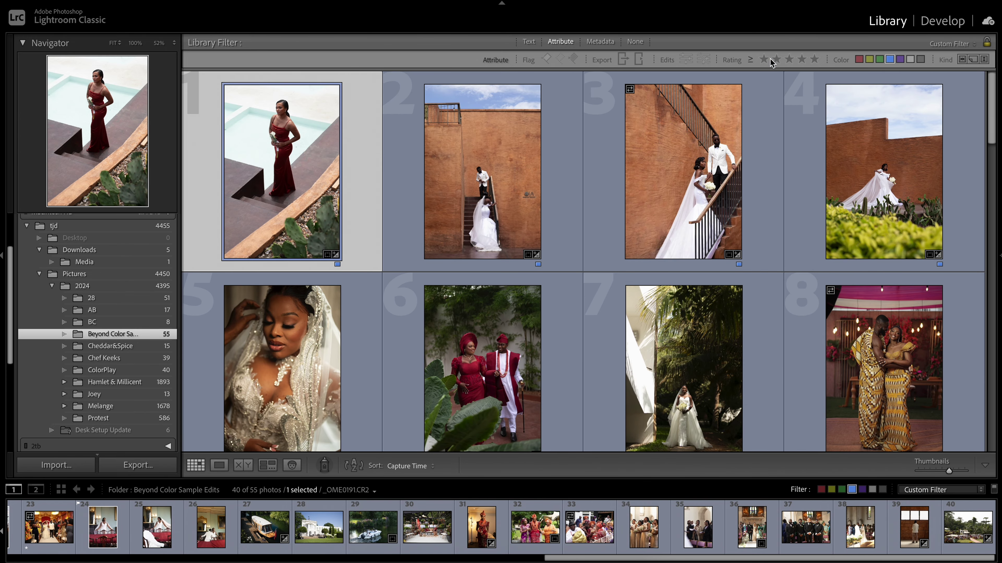
Open _OME0191.CR2 for developing and apply the BF-02 preset.
left_click(934, 24)
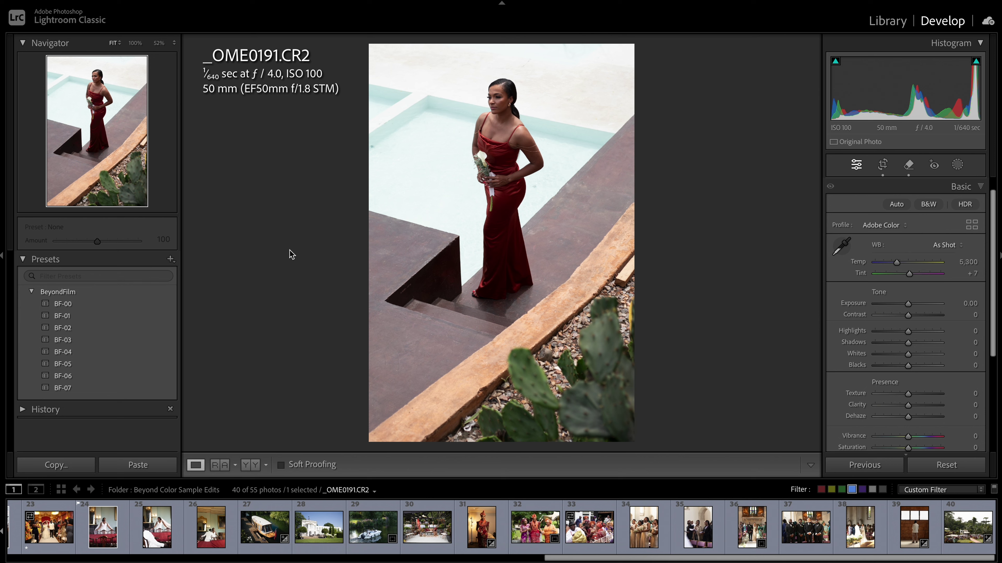
left_click(844, 186)
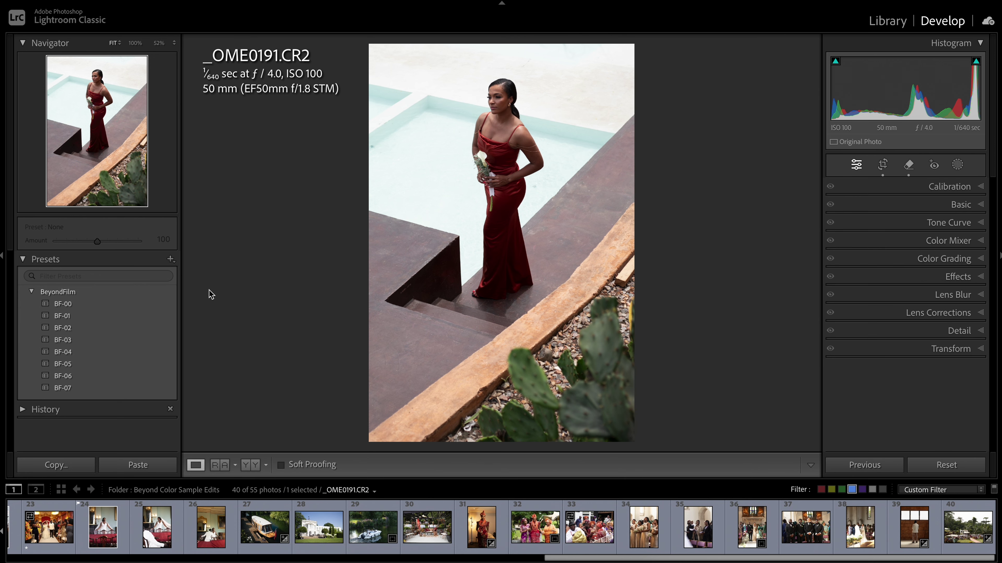
mouse_move(119, 310)
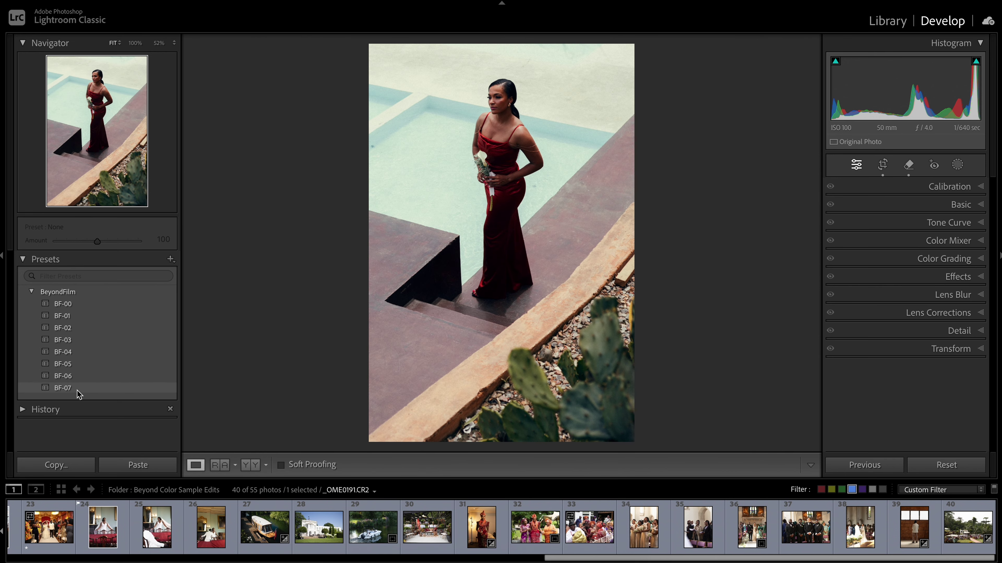
left_click(73, 327)
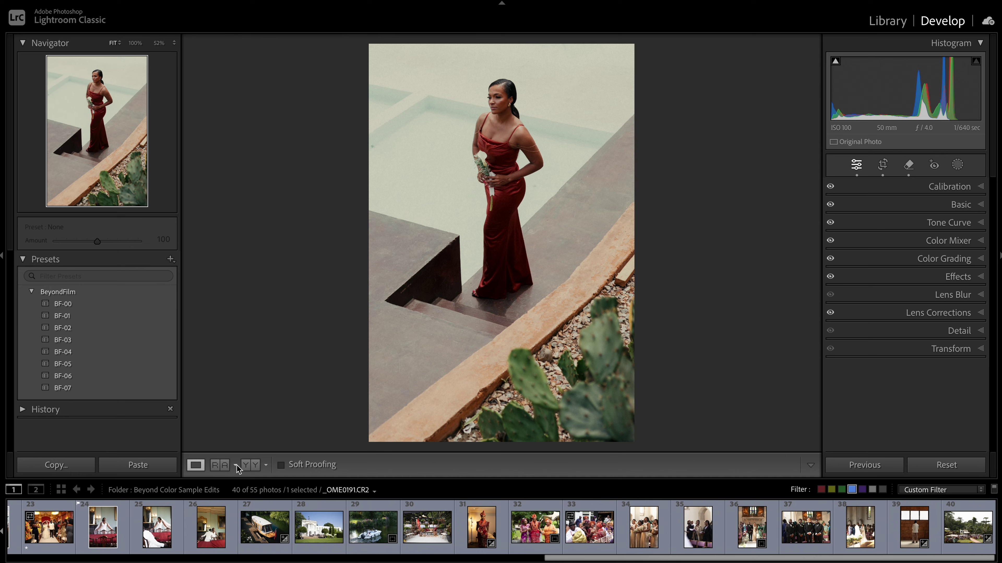
Compare the before and after versions of the red dress photo side by side, including a closer look at the woman.
left_click(250, 465)
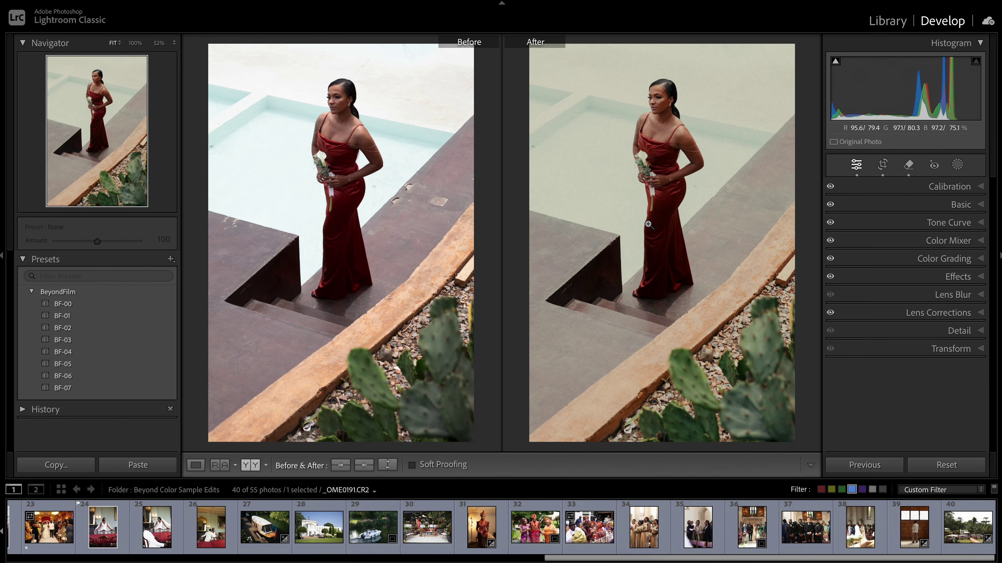
left_click(610, 80)
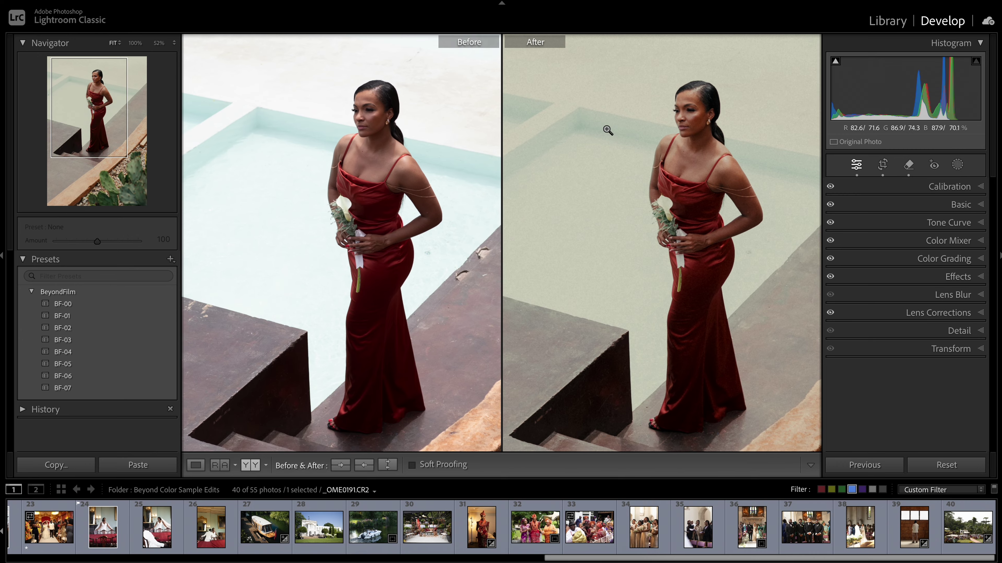
left_click(604, 134)
Set the photo's grain size to 32 and its roughness to 57 in the effects settings.
left_click(901, 279)
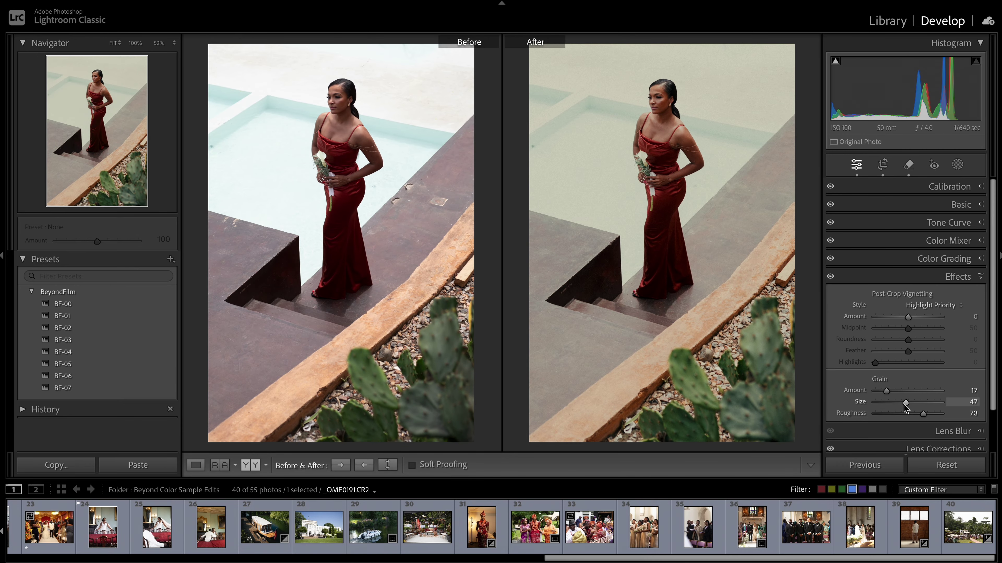
left_click_drag(906, 403, 895, 403)
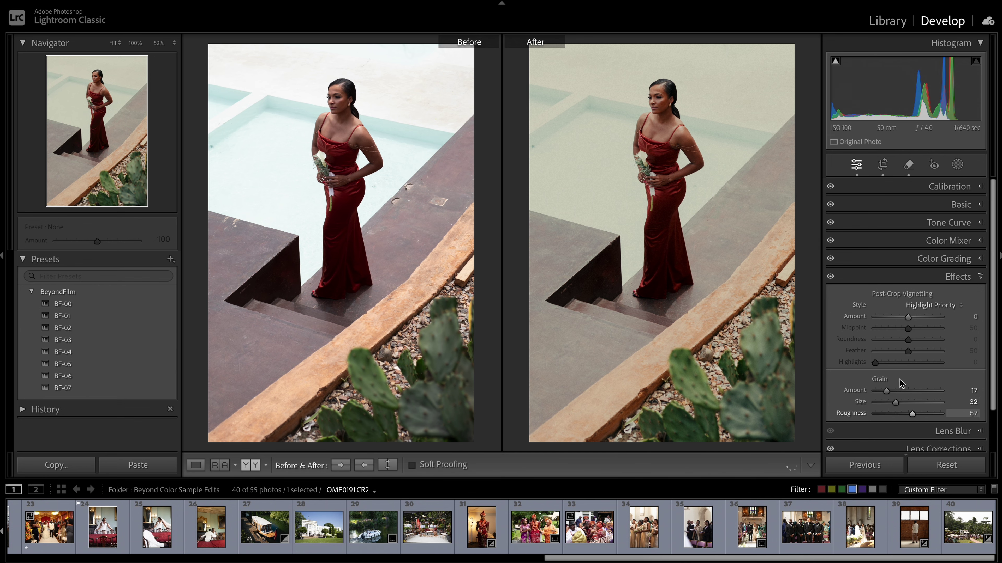
left_click(893, 278)
Examine the woman's face and skin up close in the before and after comparison, and return to the single-photo view.
left_click(678, 141)
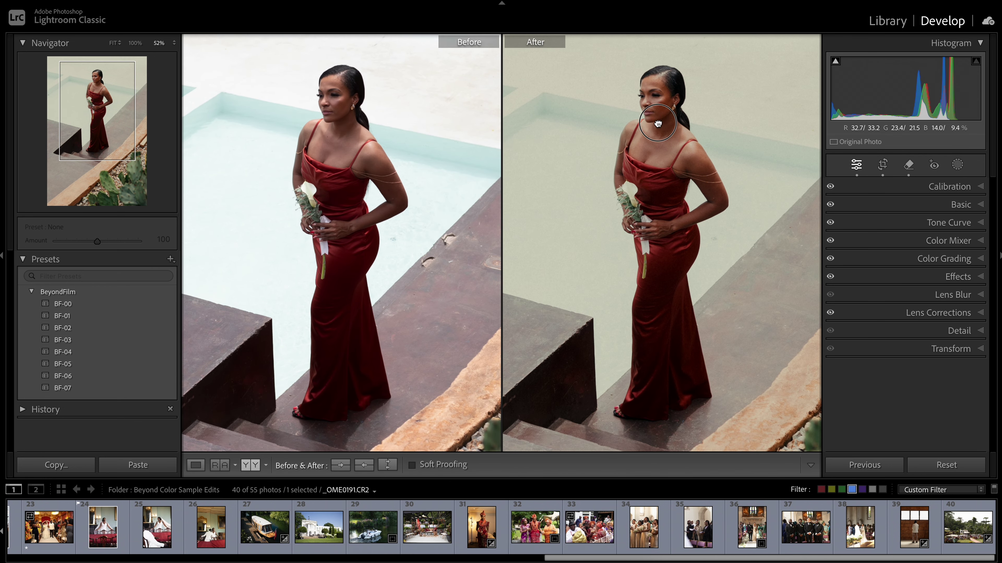
left_click_drag(678, 141, 686, 175)
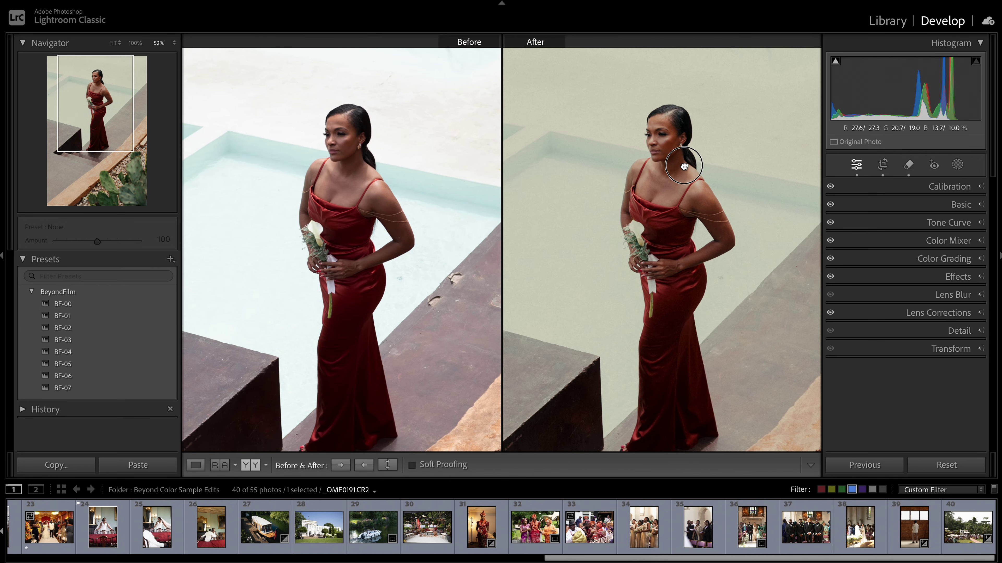
left_click(685, 211)
left_click(196, 464)
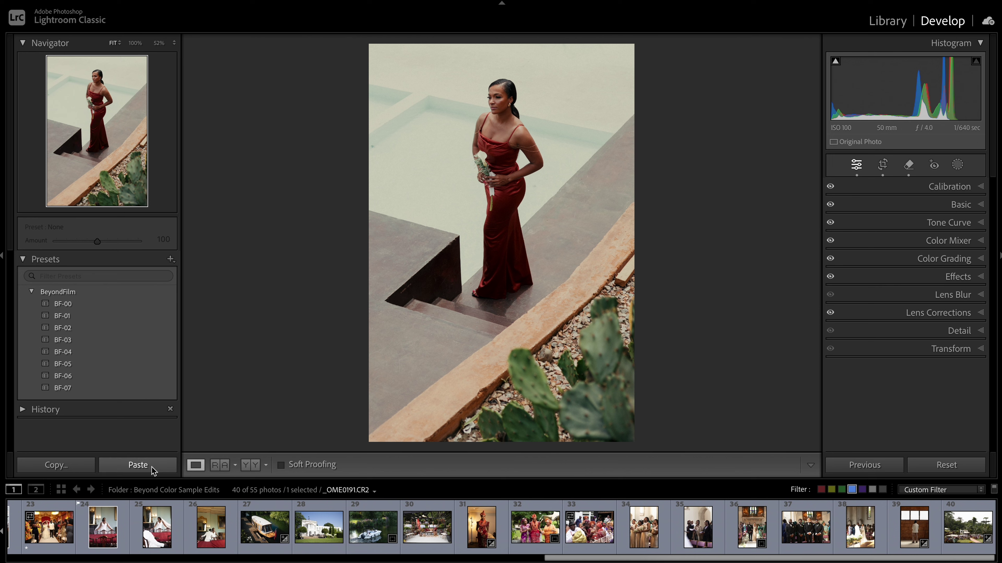
Apply the BF-03 preset to _OME0196.CR2 and set its highlights to -26.
scroll(190, 517, "up", 10)
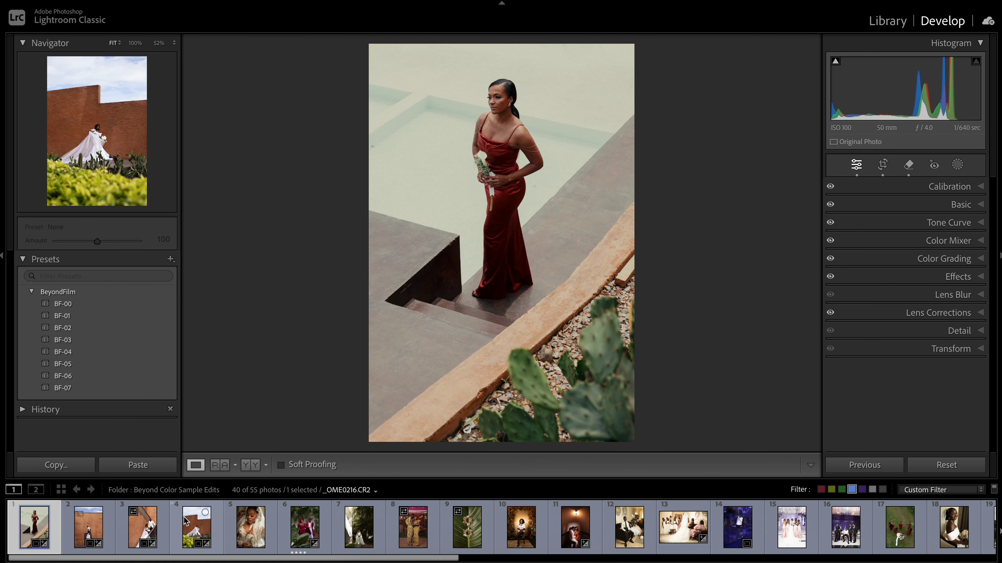
left_click(88, 527)
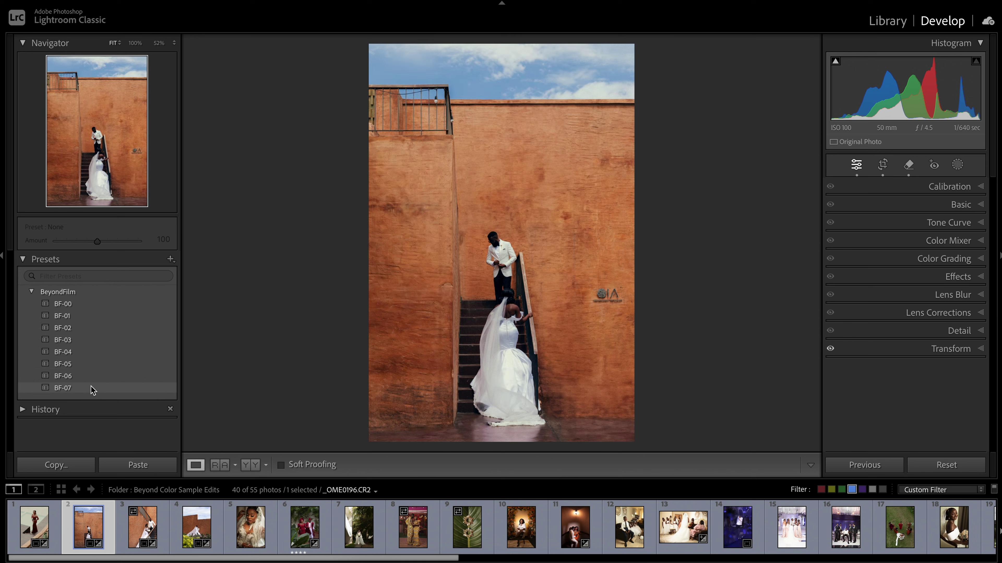
left_click(94, 342)
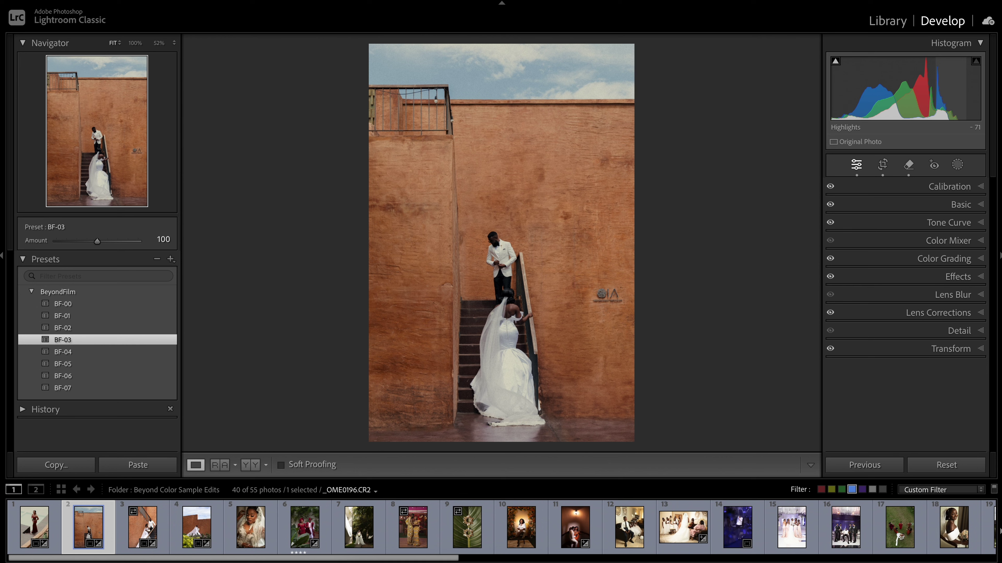
left_click_drag(950, 91, 961, 91)
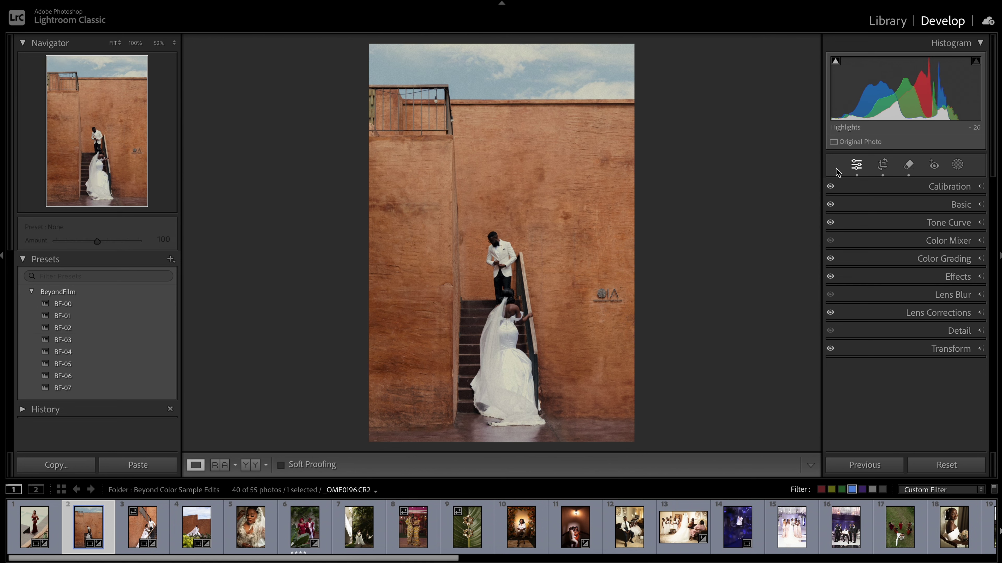
Apply the BF-06 preset to the couple on the staircase, _OME0205.dng.
left_click(138, 536)
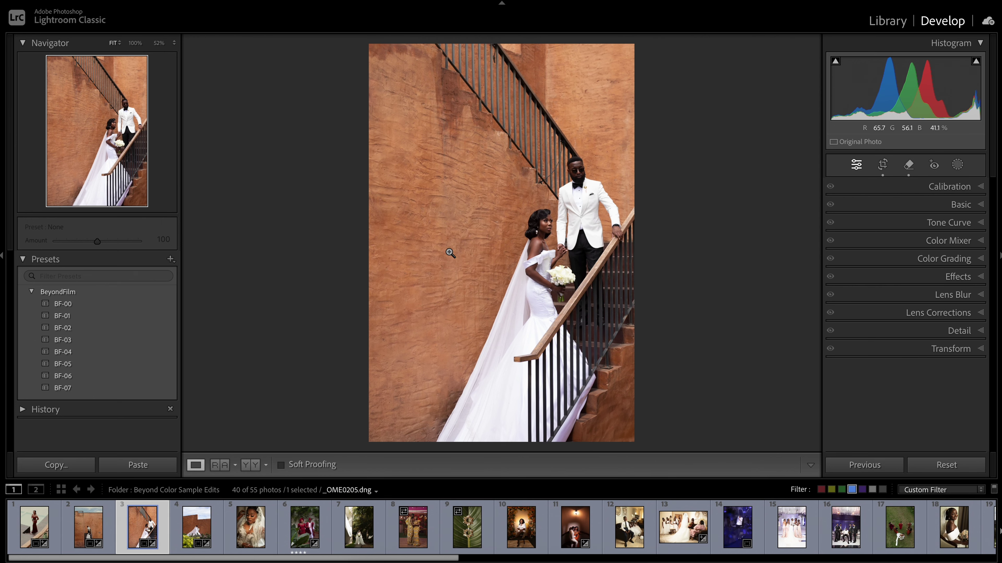
left_click(256, 467)
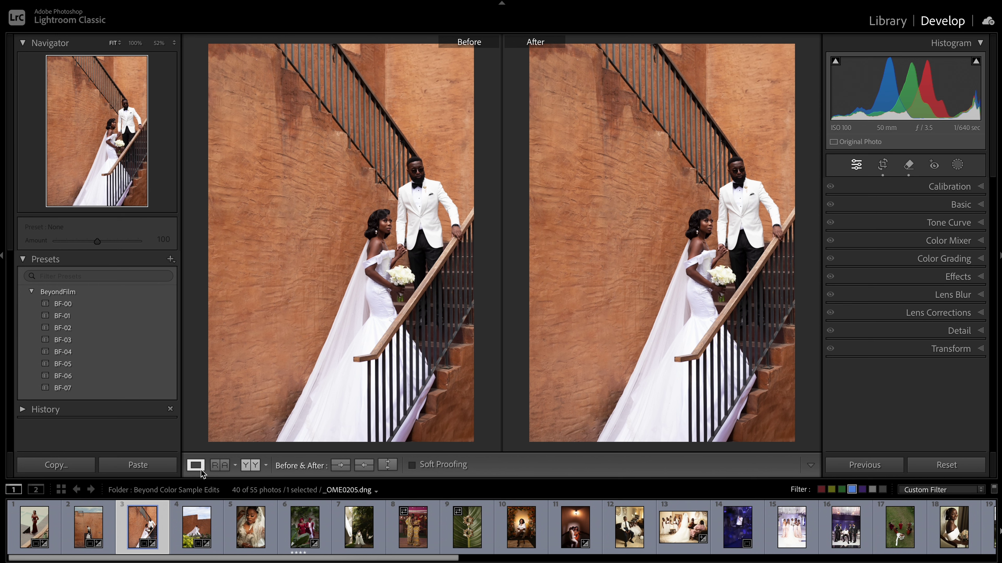
left_click(200, 469)
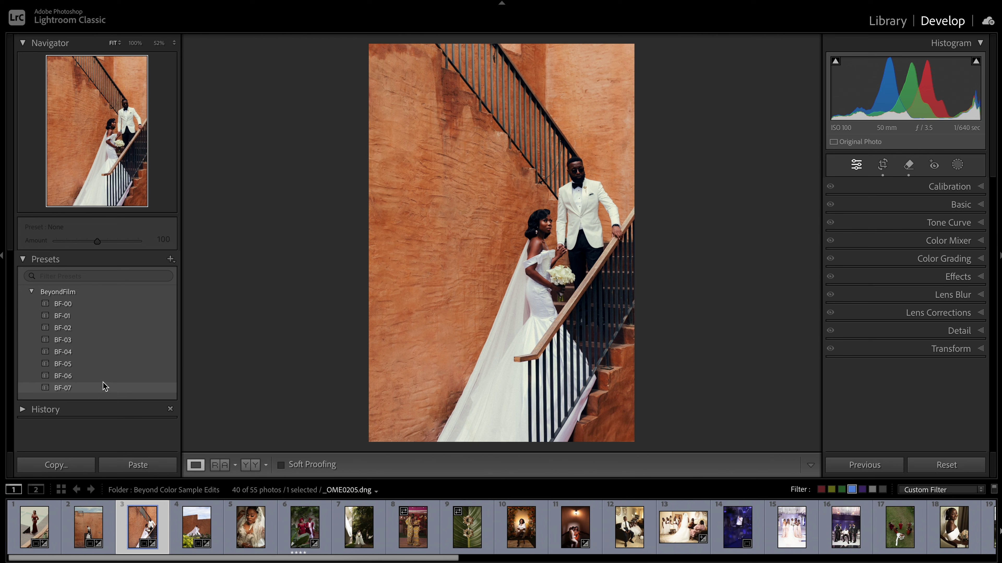
left_click(106, 374)
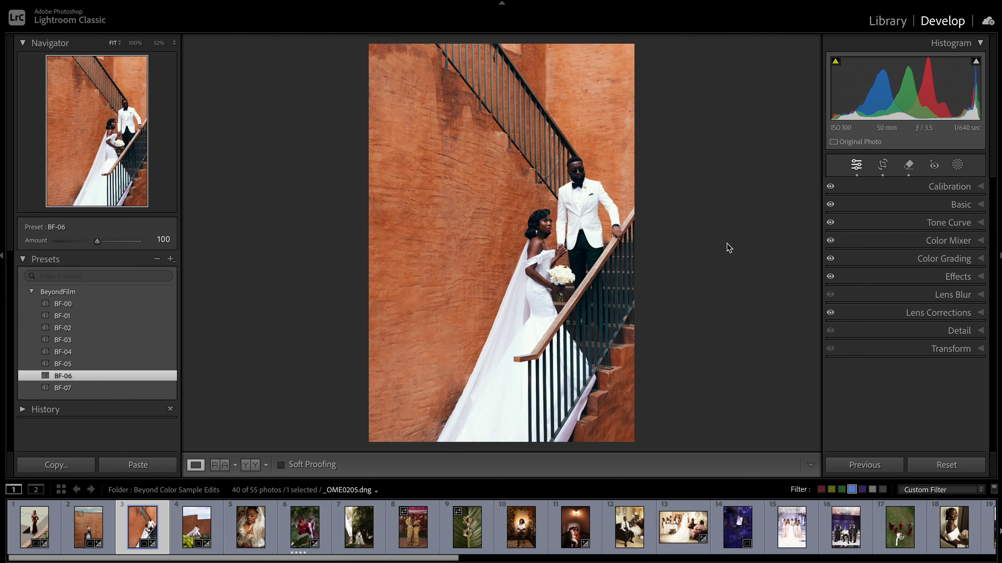
Set the staircase photo's contrast to -8, highlights to -50 and shadows to +12.
left_click(934, 207)
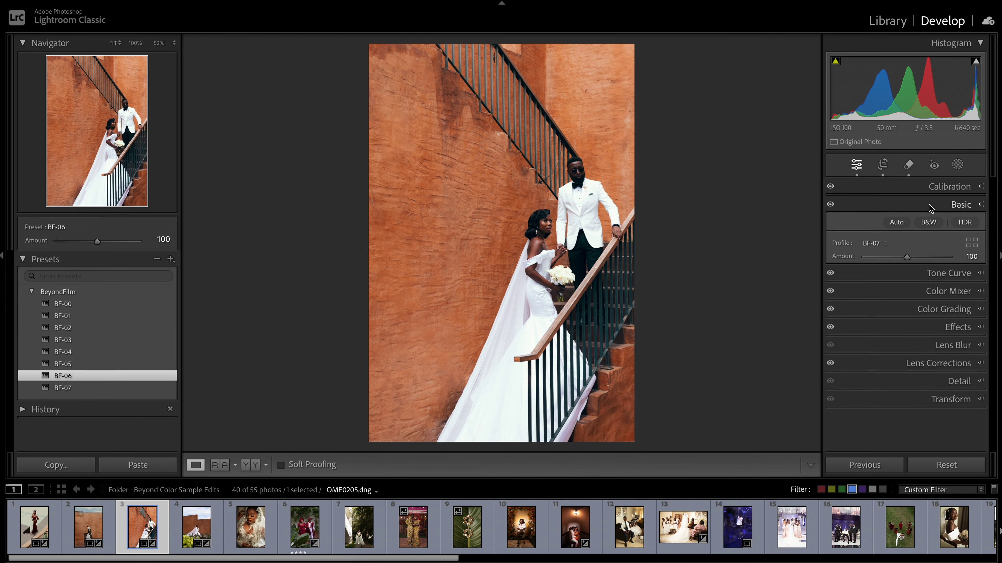
mouse_move(907, 327)
left_mouse_down()
mouse_move(886, 327)
mouse_move(905, 329)
left_mouse_up()
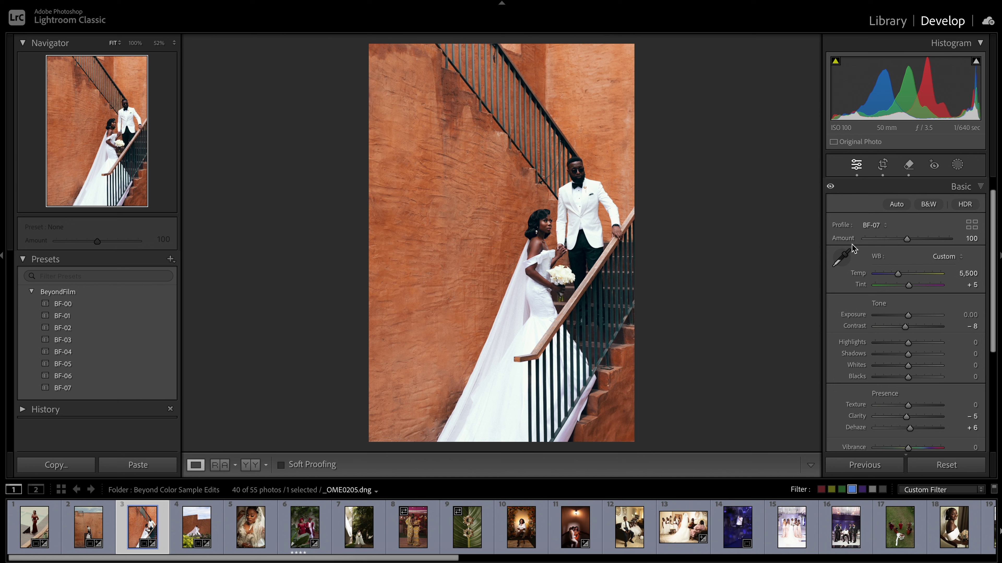
mouse_move(908, 355)
left_mouse_down()
mouse_move(916, 354)
mouse_move(890, 350)
left_mouse_up()
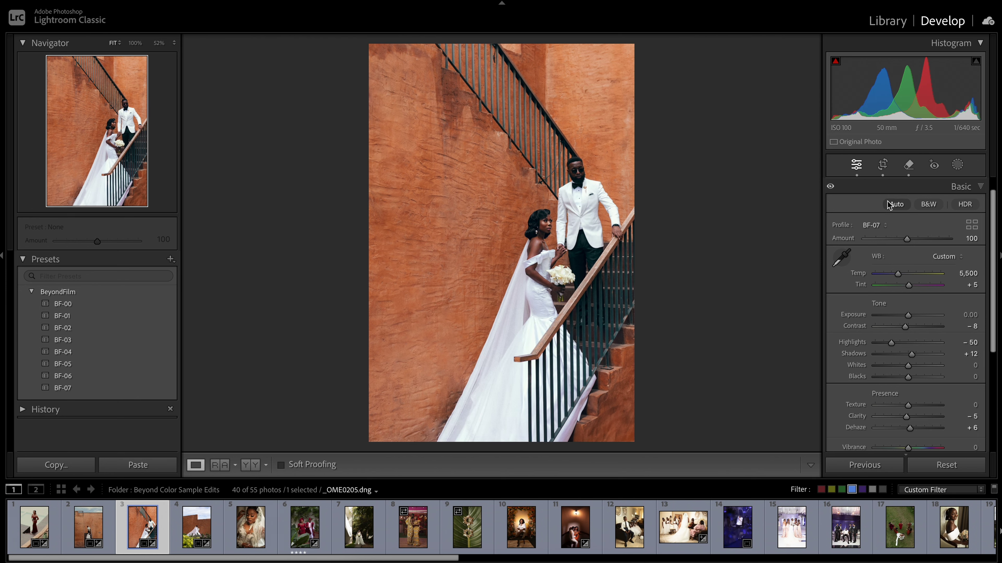
left_click(890, 186)
Reduce the color mixer saturation to -78 for magenta, -67 for purple, -70 for blue and -47 for aqua.
left_click(902, 241)
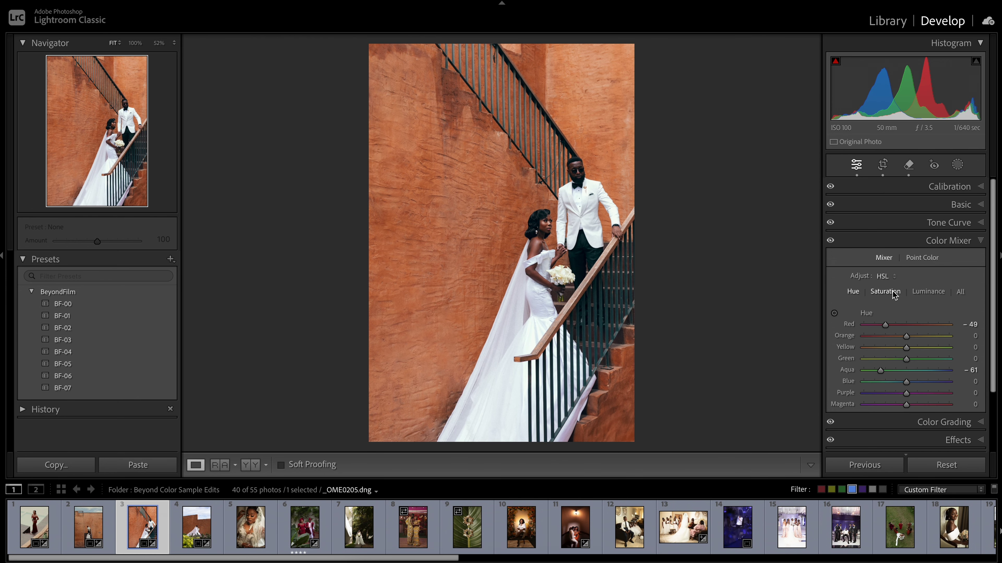
left_click(885, 292)
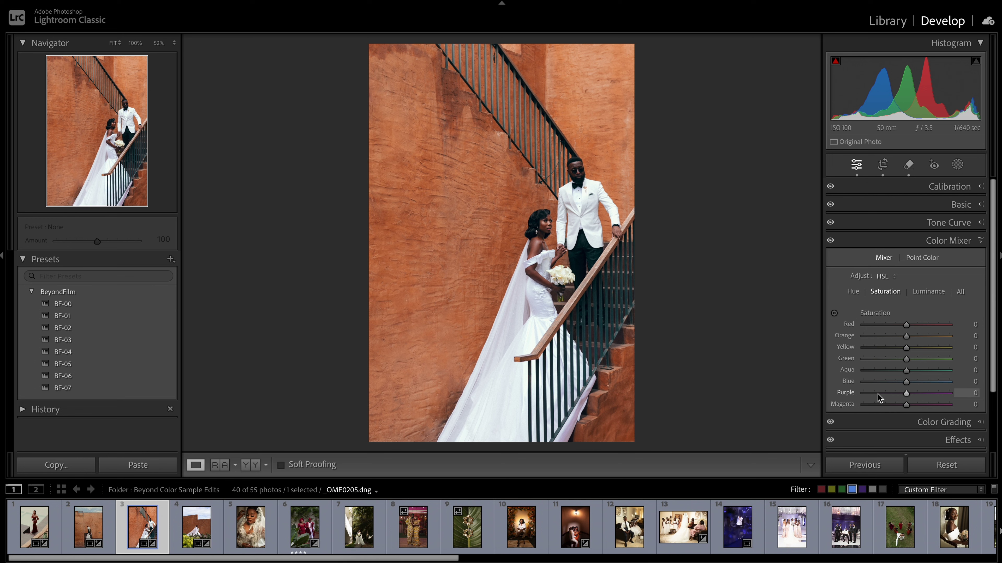
left_click(874, 405)
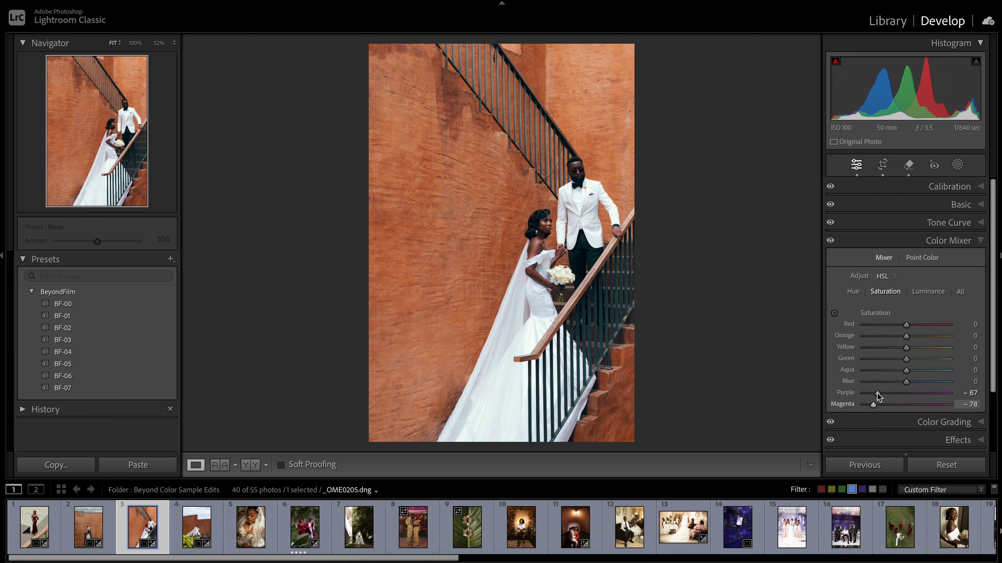
left_click_drag(874, 382, 876, 383)
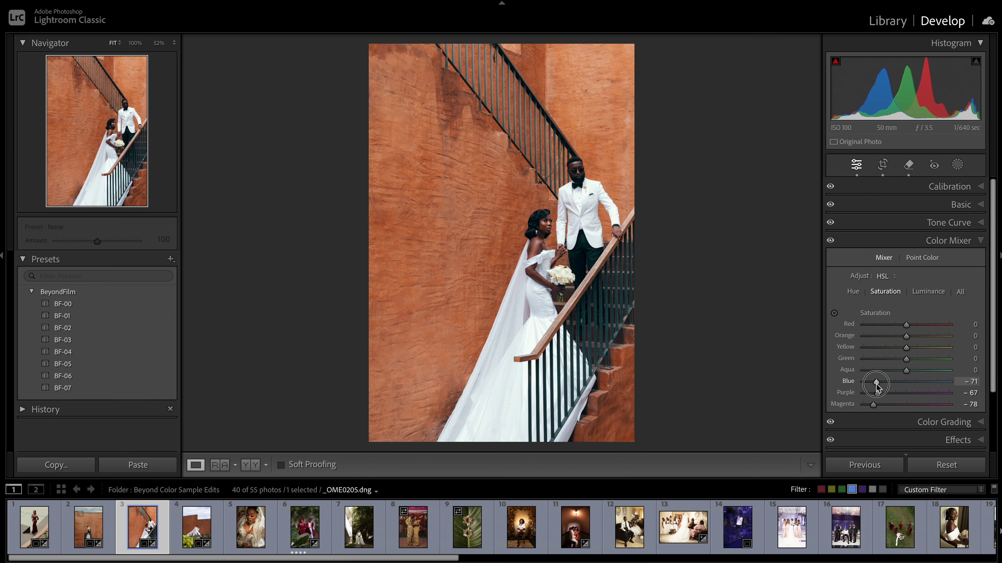
left_click(887, 370)
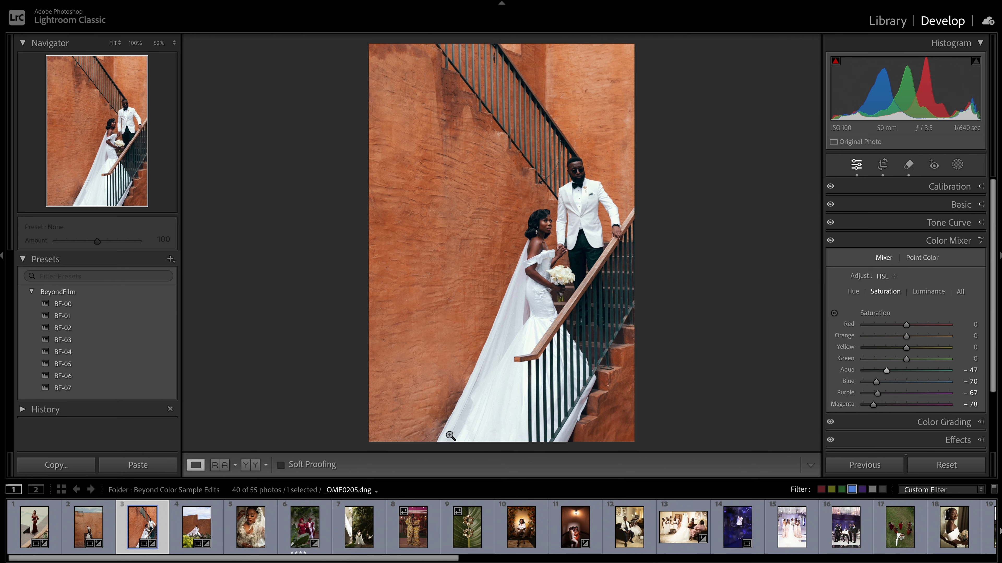
Compare the staircase photo before and after side by side, examining the couple, dress and railing up close.
left_click(251, 464)
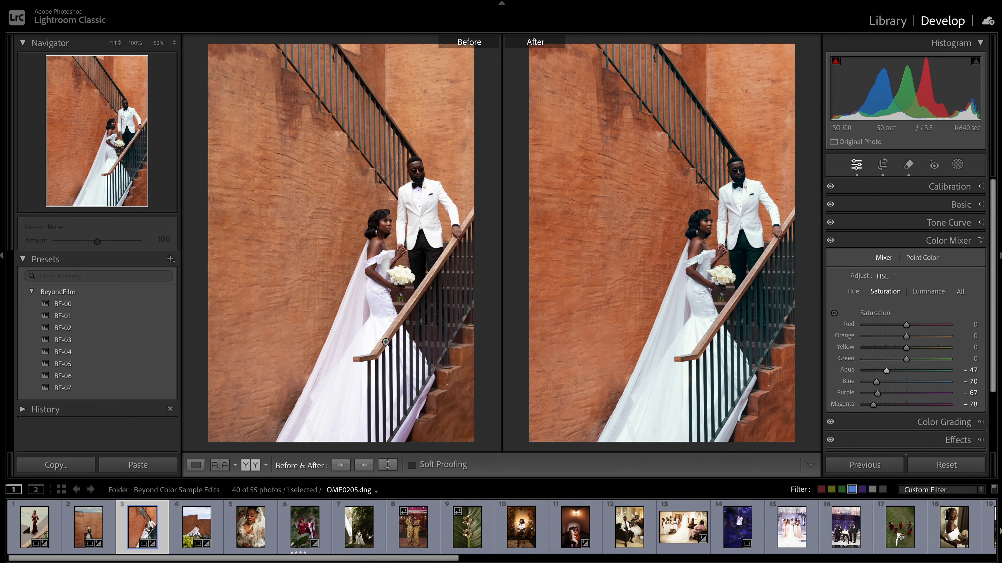
left_click(724, 181)
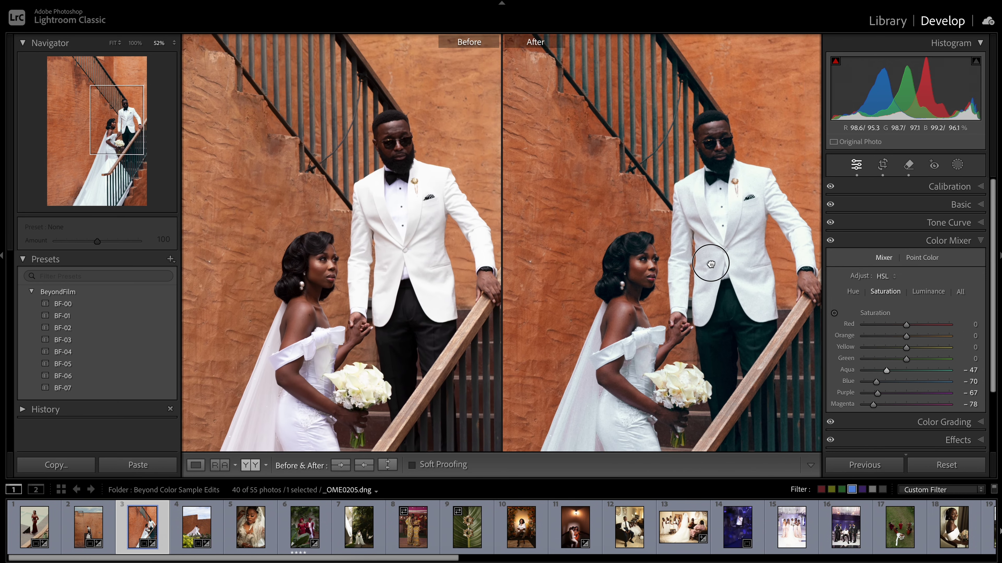
scroll(710, 337, "down", 5)
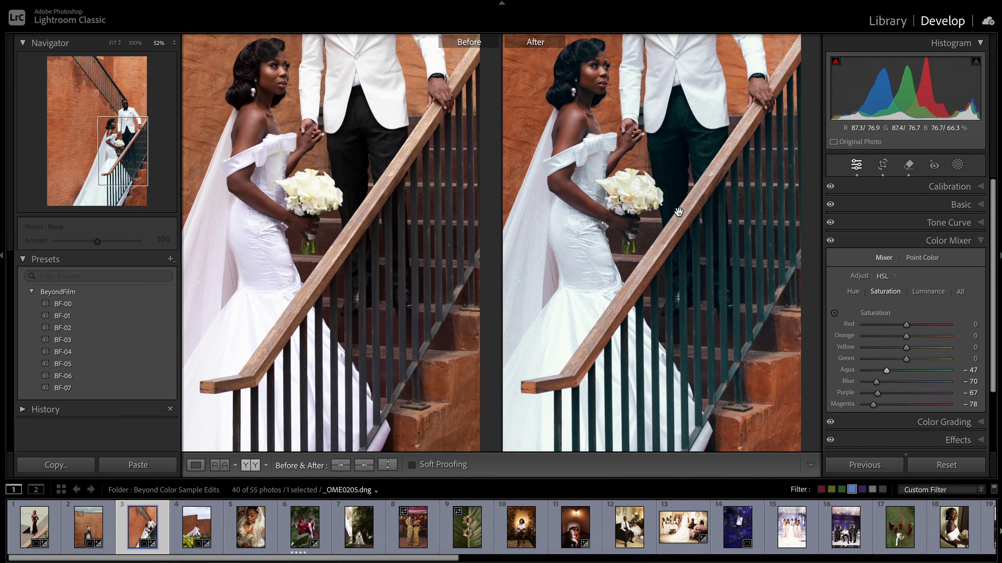
left_click_drag(685, 347, 693, 280)
scroll(622, 314, "up", 5)
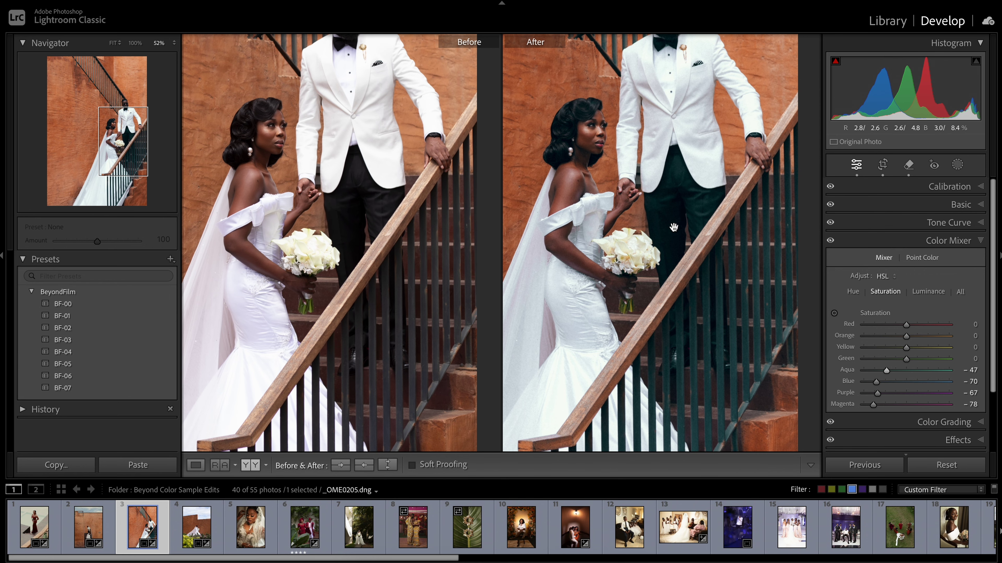
left_click(664, 195)
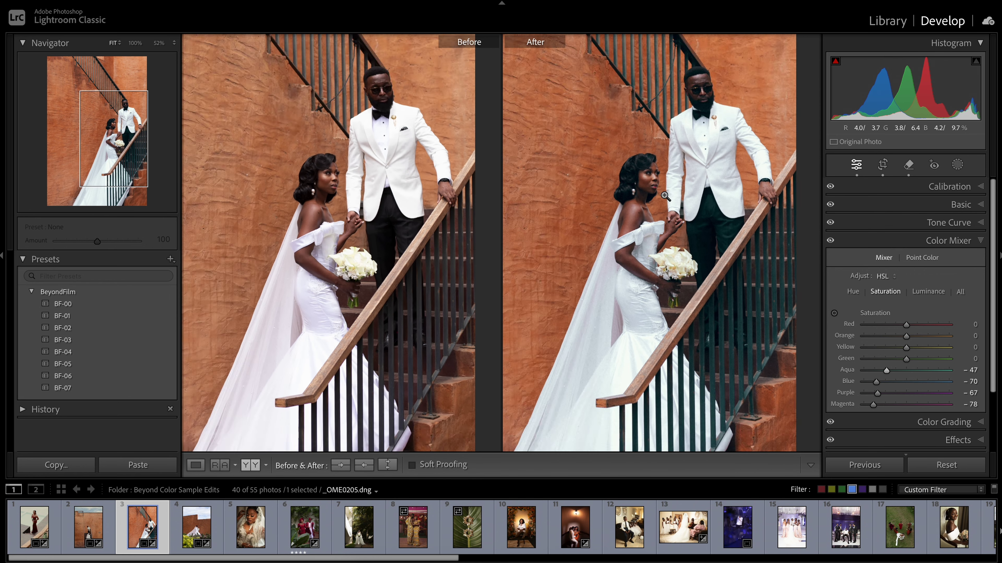
left_click(882, 244)
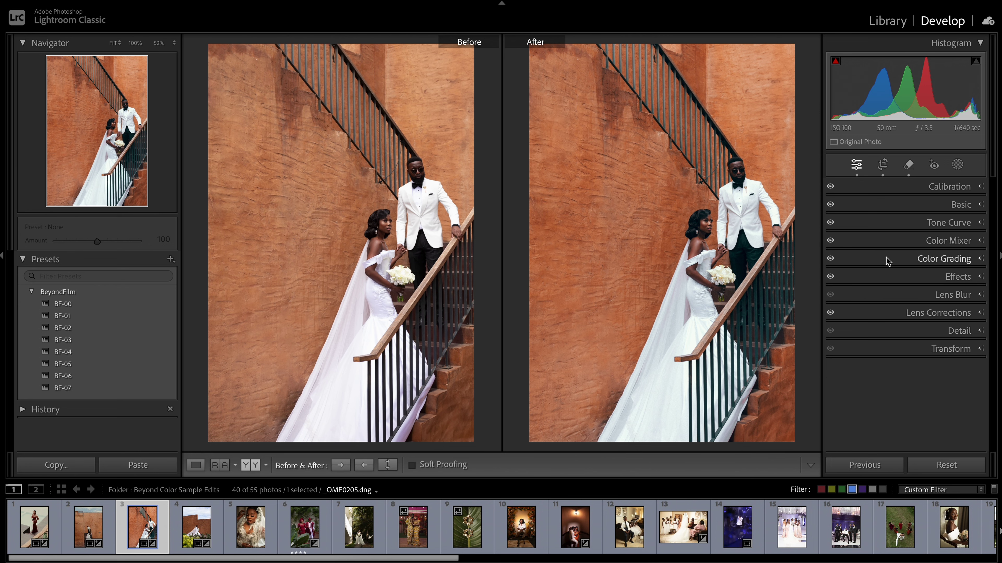
Apply the BF-04 preset to _OME0216.CR2 and to the veiled bride portrait, TJDL9797.CR2, viewing the portrait in single view.
left_click(197, 526)
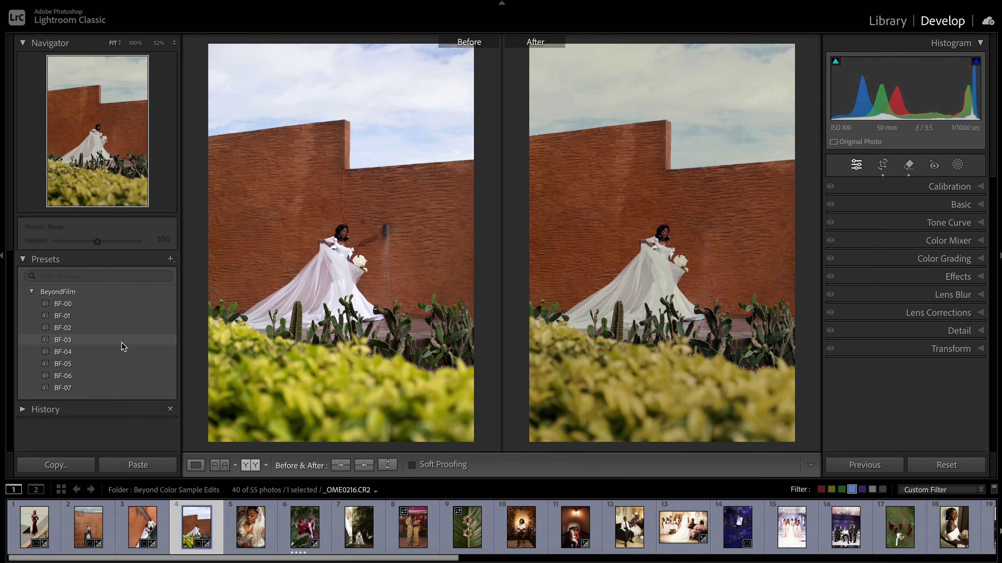
left_click(119, 353)
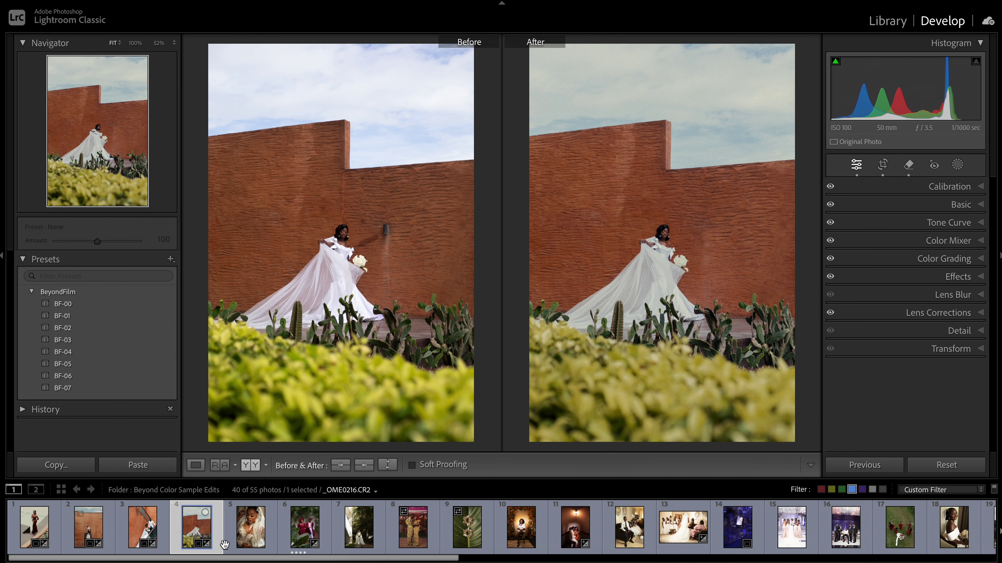
left_click(243, 536)
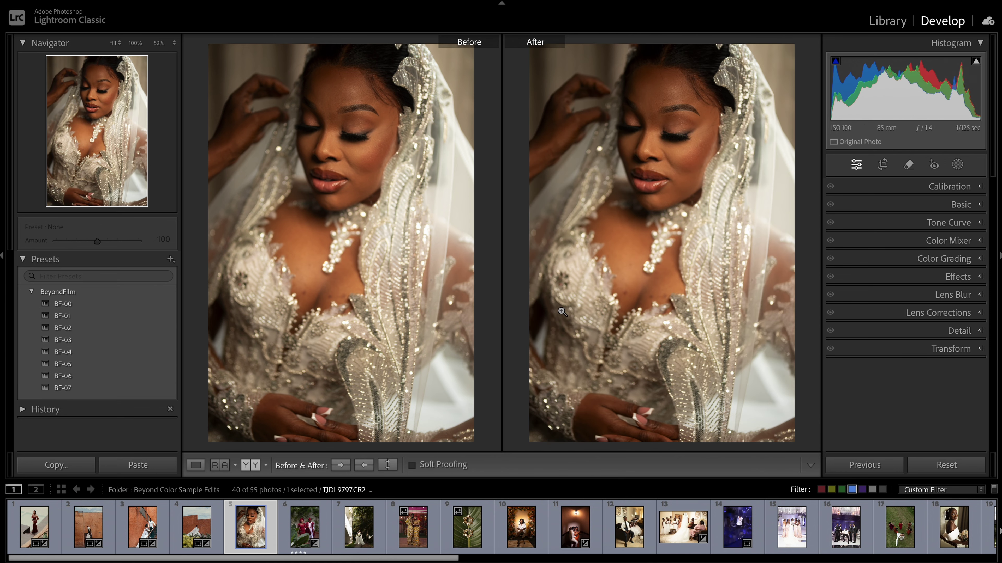
left_click(196, 465)
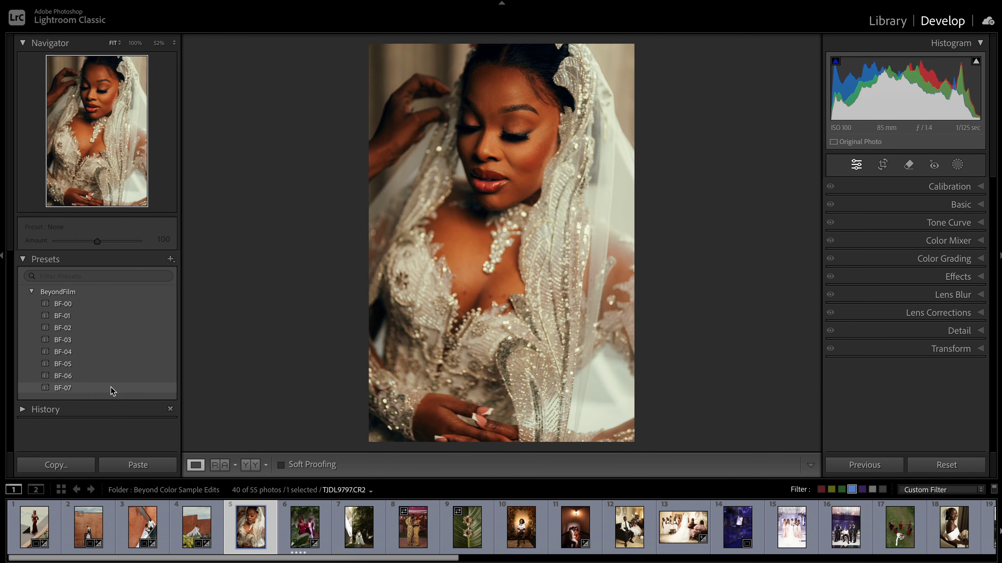
left_click(108, 356)
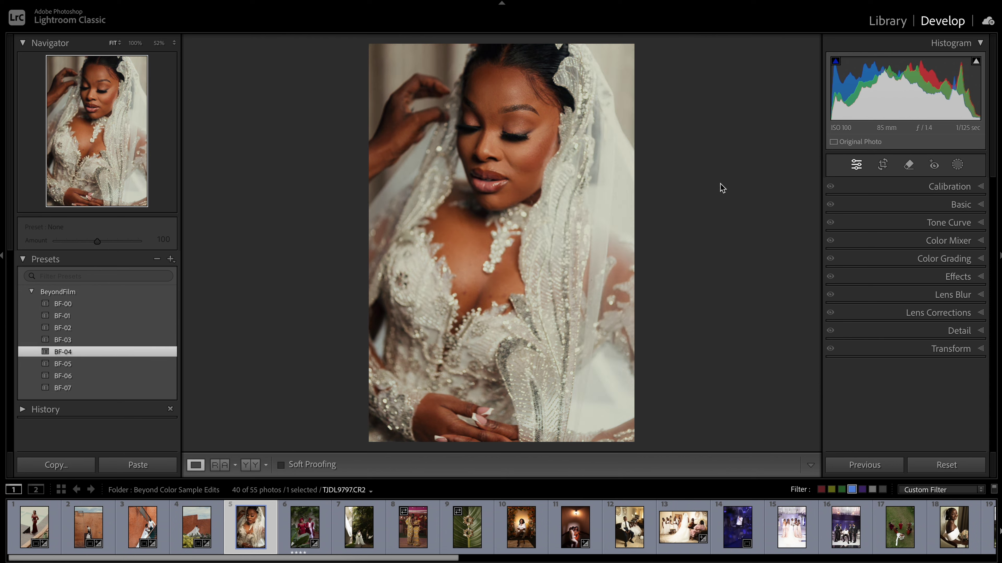
Add a linear gradient mask above the bride portrait so it covers the whole photo, and check its coverage with the overlay.
left_click(957, 165)
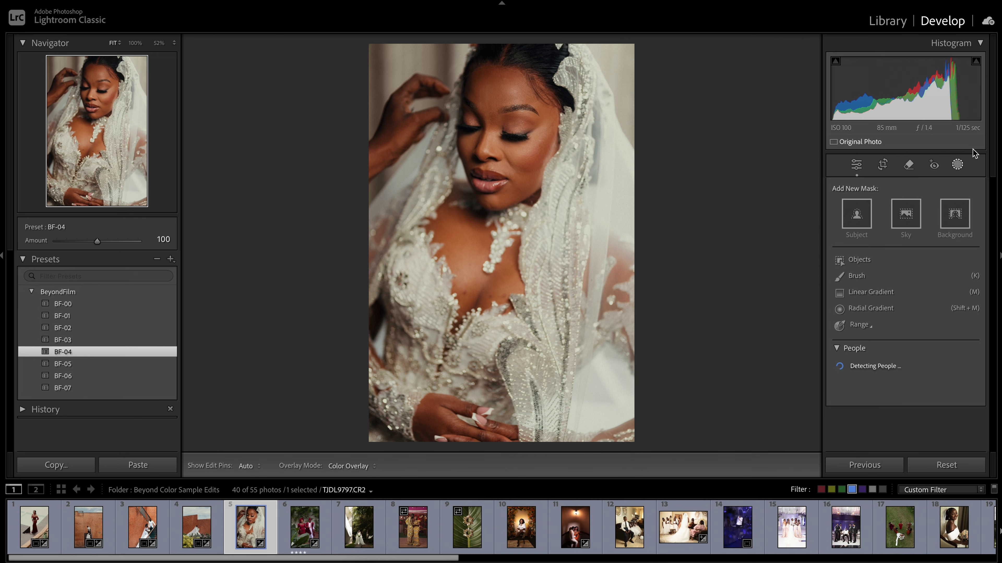
left_click(857, 292)
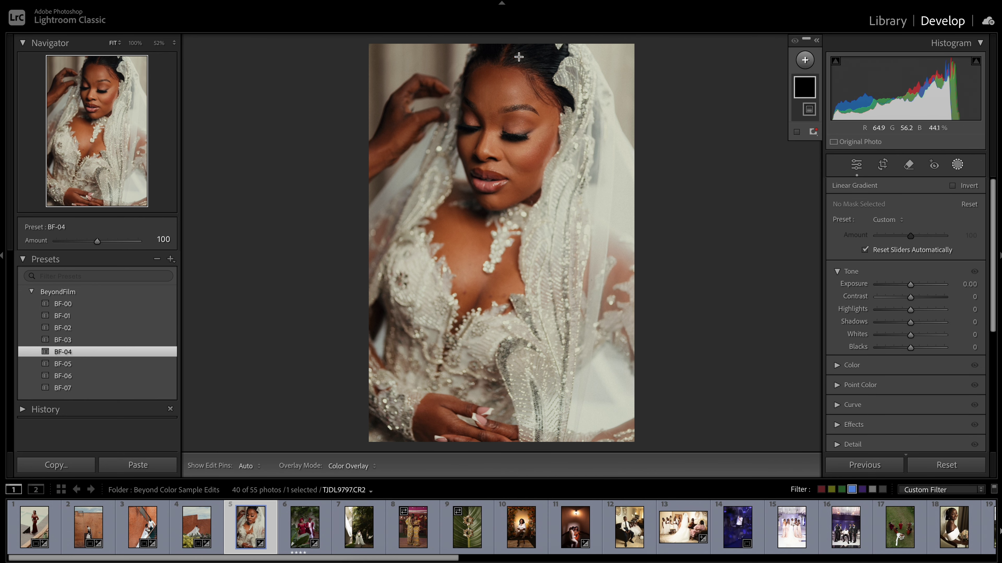
left_click_drag(515, 44, 516, 16)
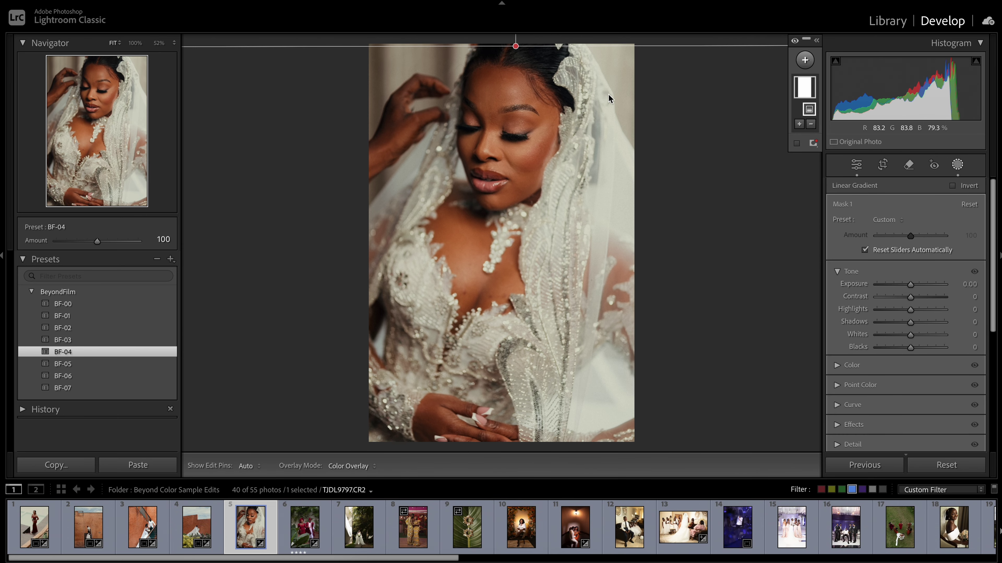
left_click(796, 143)
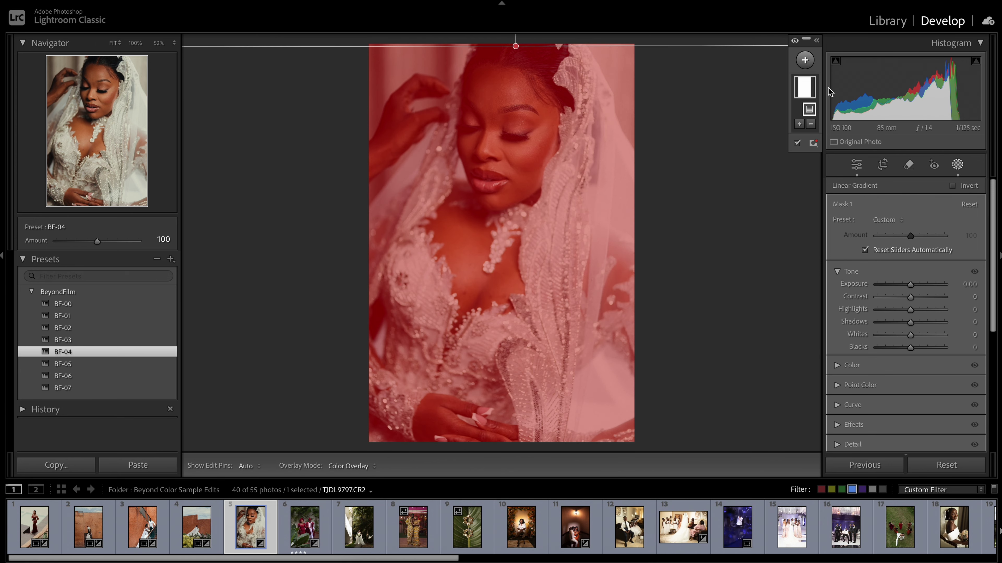
left_click(796, 144)
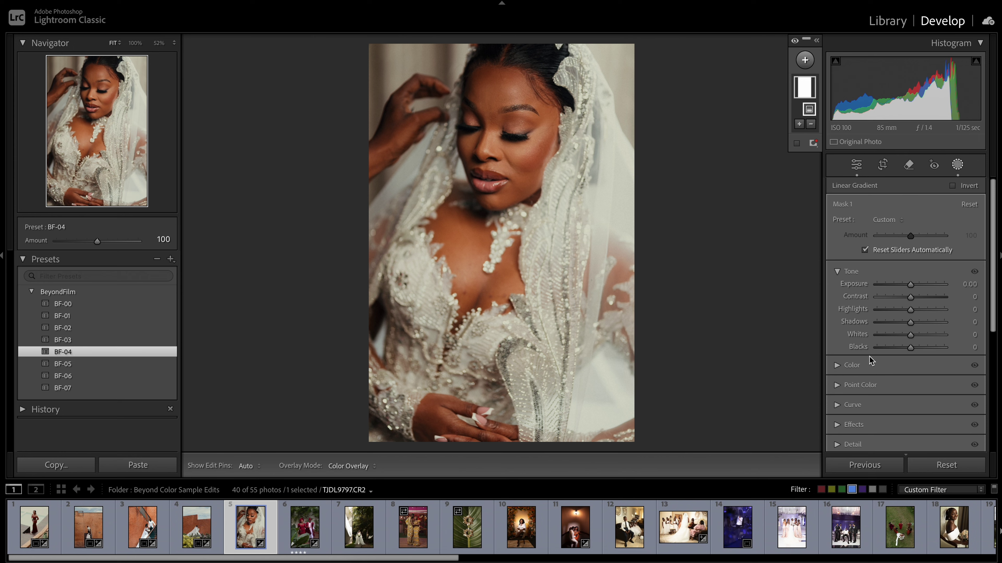
Set the gradient mask's texture to -84 and clarity to -53.
left_click(854, 271)
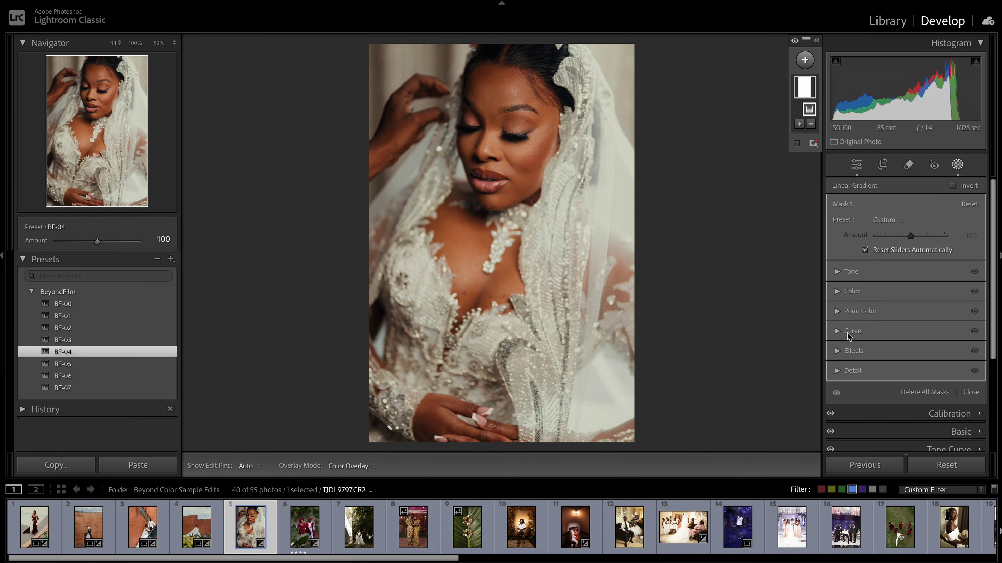
left_click(850, 351)
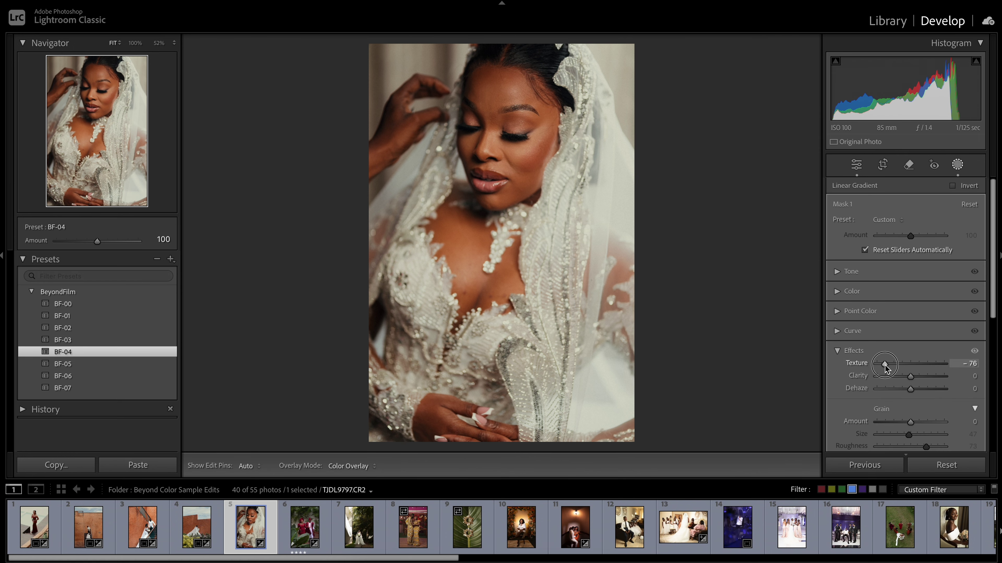
left_click_drag(885, 375, 892, 376)
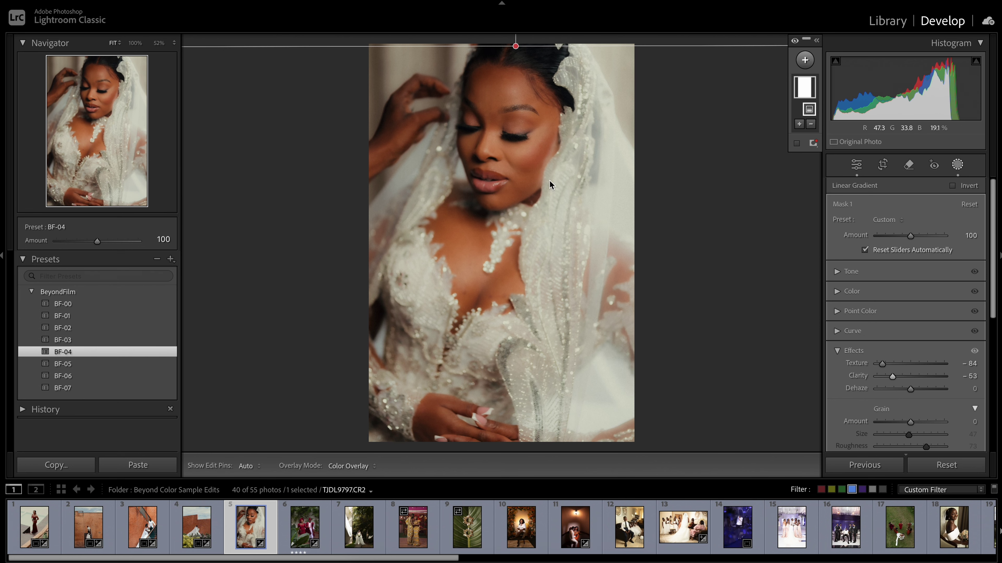
Subtract a luminance range of 52/85 to 100/100 from the gradient mask, using the luminance map to judge it.
left_click(811, 125)
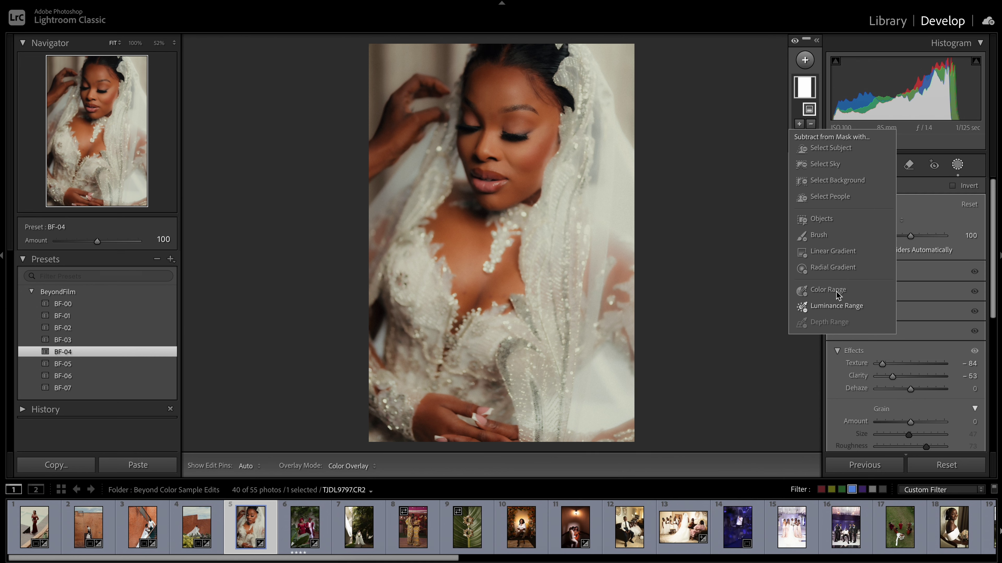
left_click(825, 312)
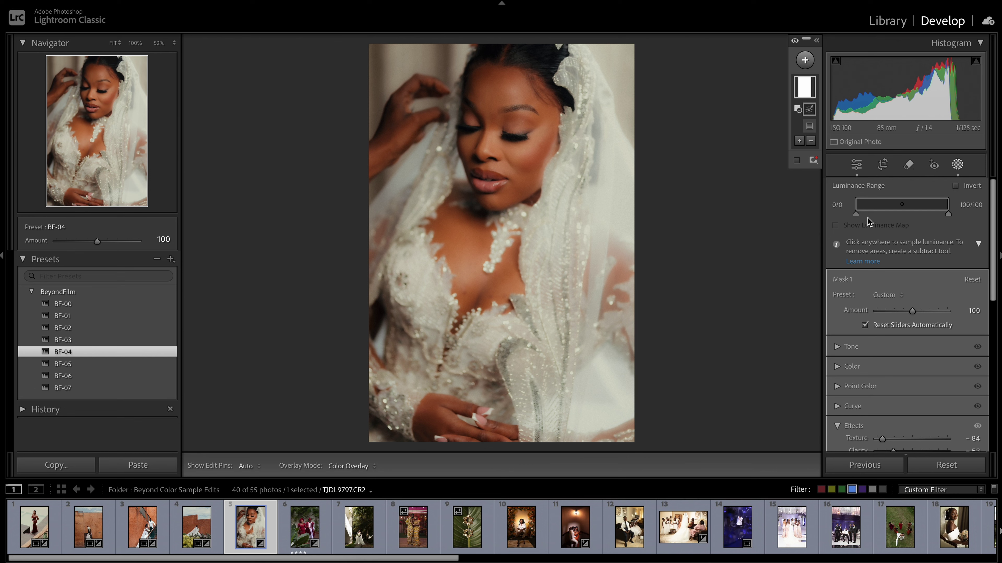
left_click_drag(856, 214, 903, 215)
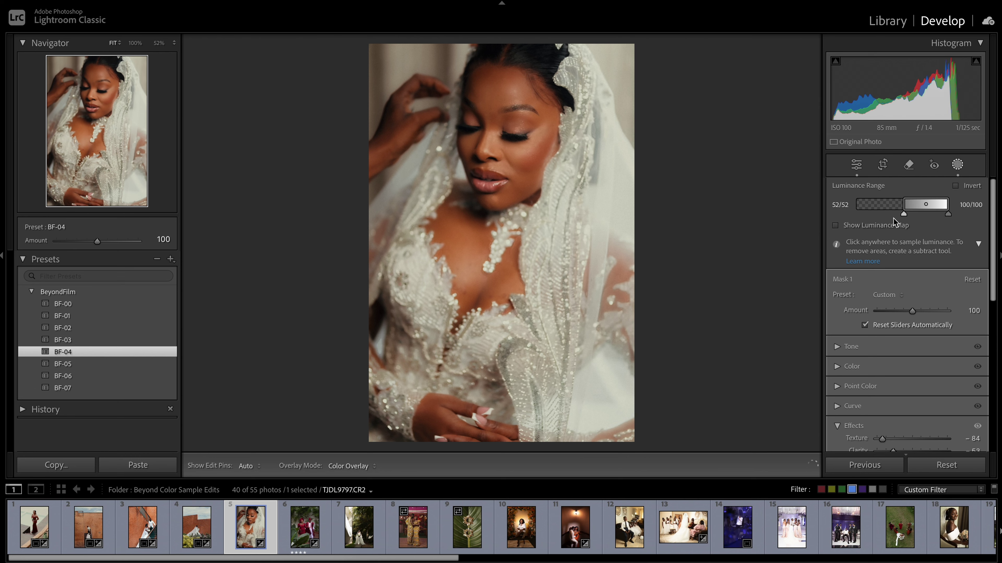
left_click(836, 225)
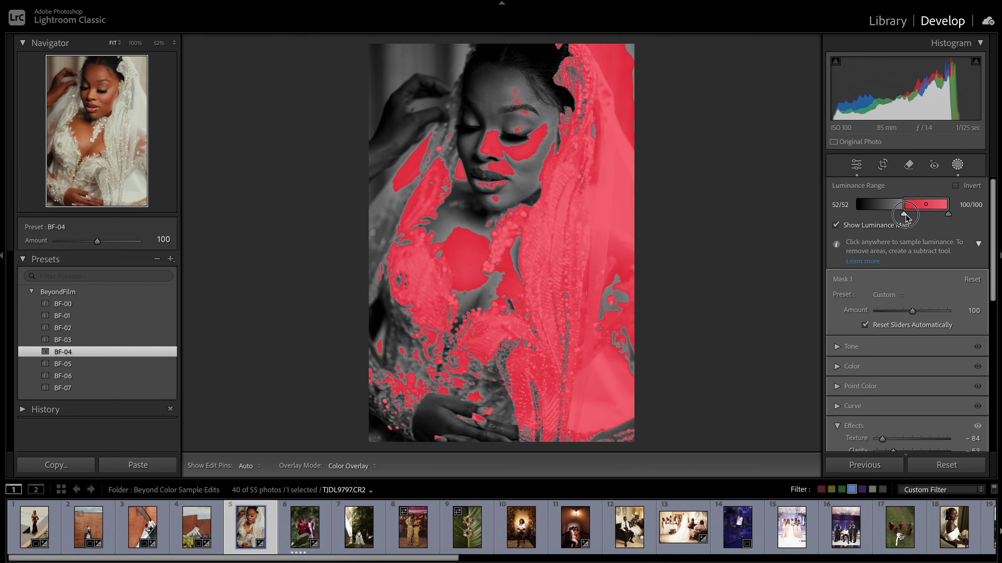
left_click_drag(904, 215, 932, 205)
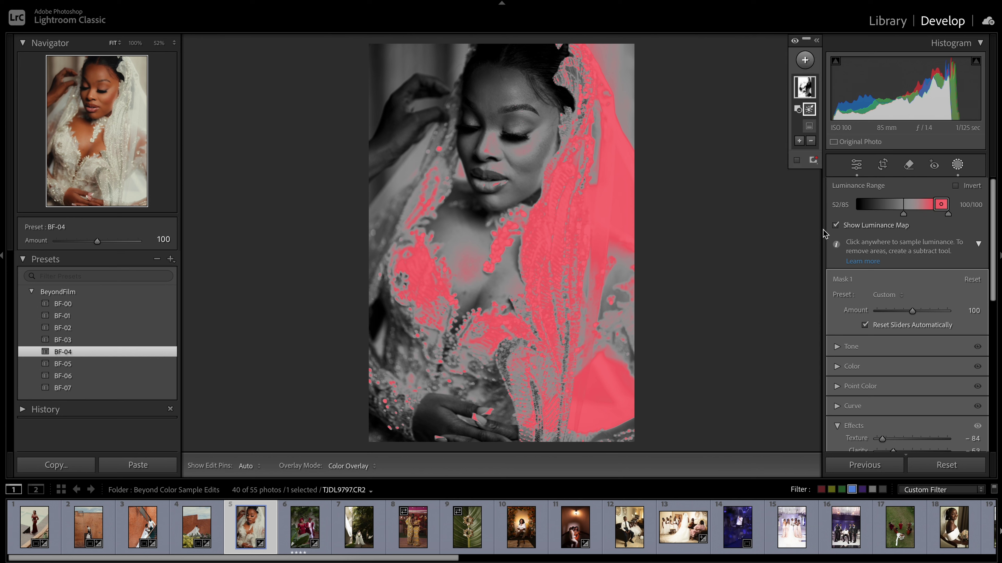
left_click(836, 226)
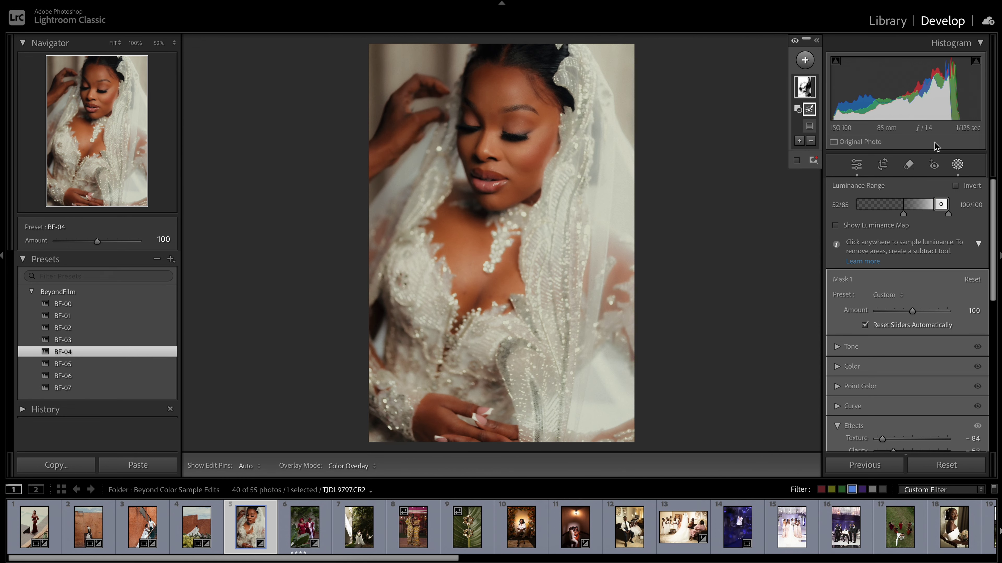
Set the mask's overall amount to 37 and compare the bride portrait with the mask on and off.
left_click(795, 41)
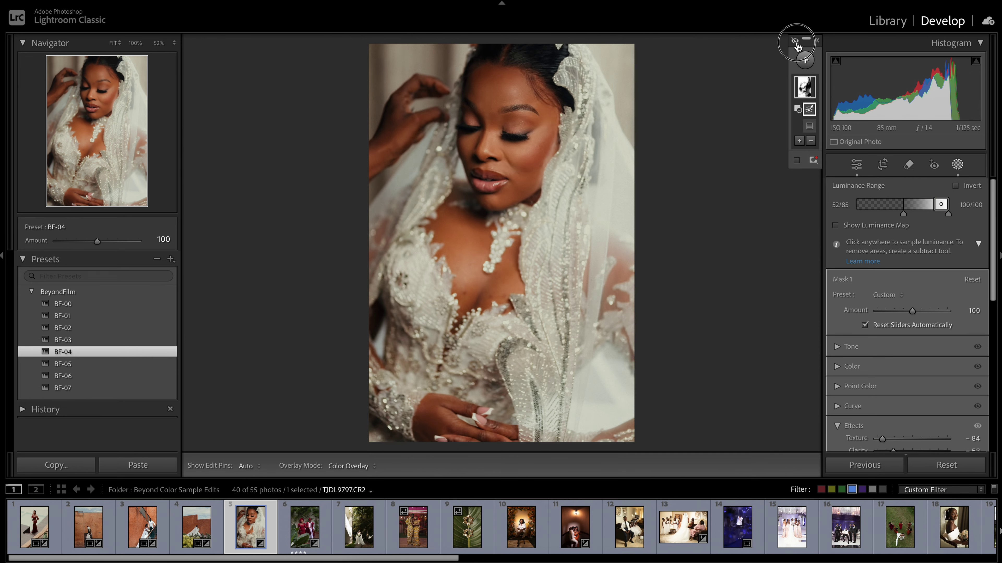
left_click(795, 40)
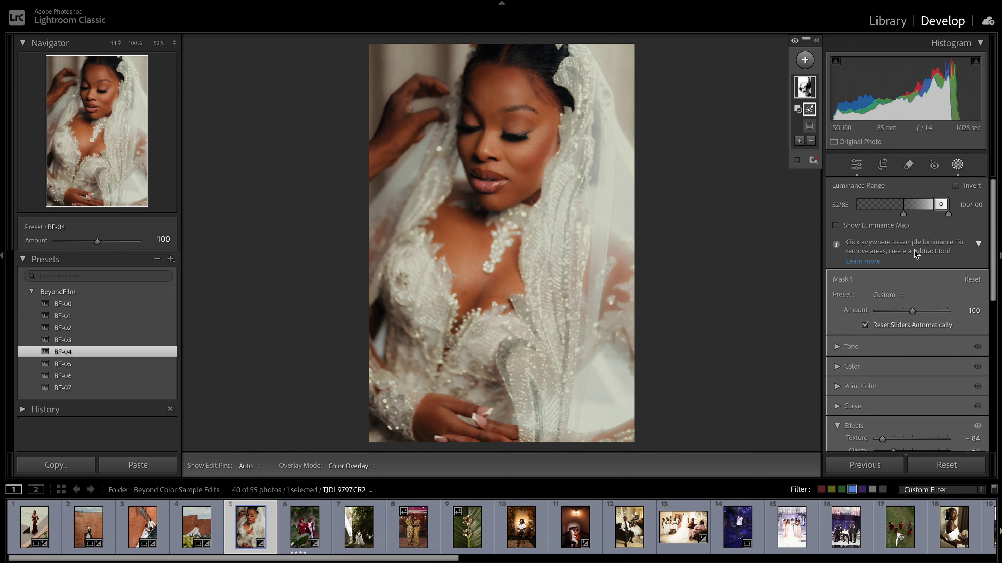
left_click_drag(913, 312, 891, 313)
left_click(795, 40)
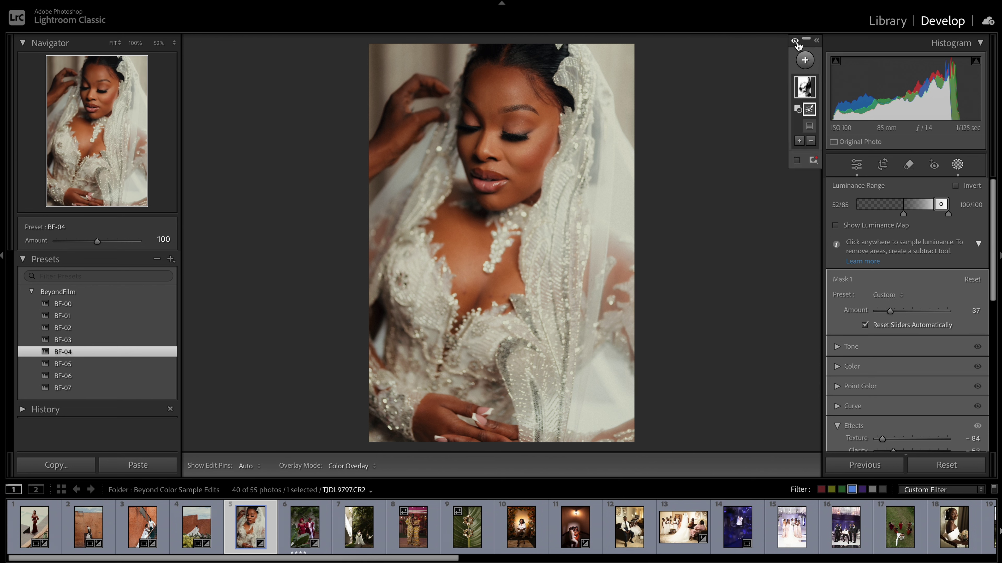
left_click(796, 40)
left_click(795, 40)
left_click(795, 41)
left_click(795, 40)
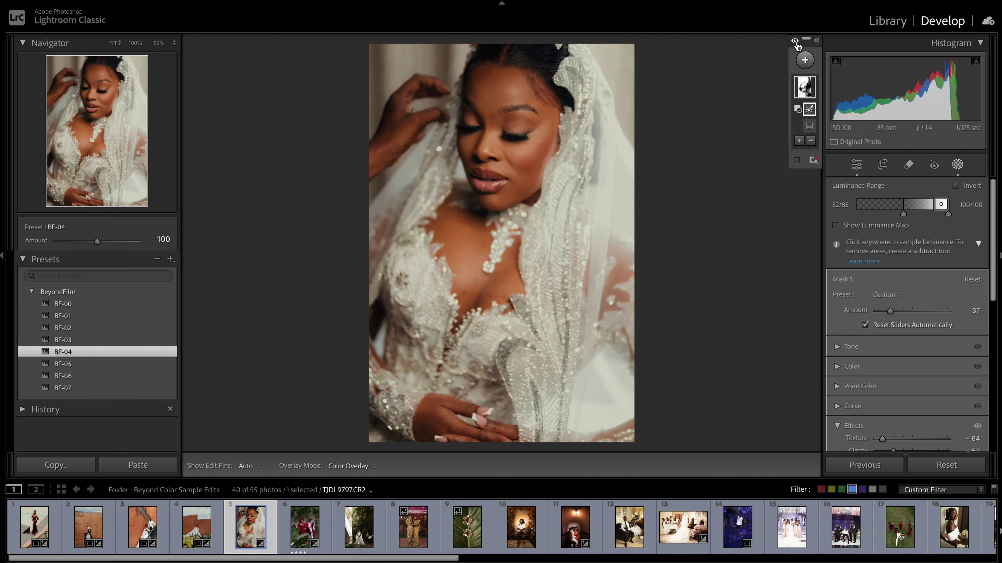
Close masking and examine the softened skin on the bride's face up close.
left_click(957, 165)
left_click(499, 146)
left_click(581, 177)
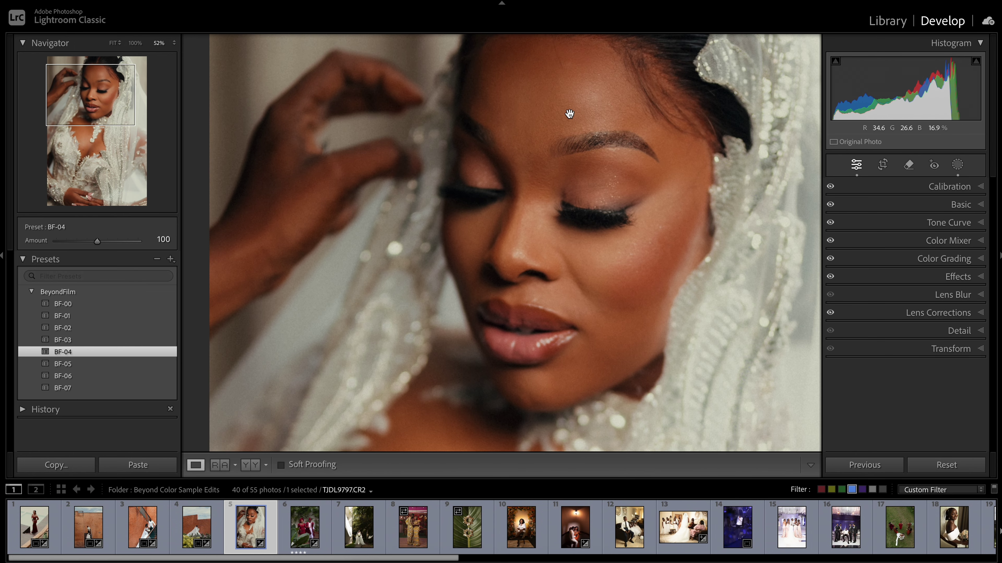
left_click(598, 241)
left_click_drag(620, 247, 617, 213)
left_click(617, 213)
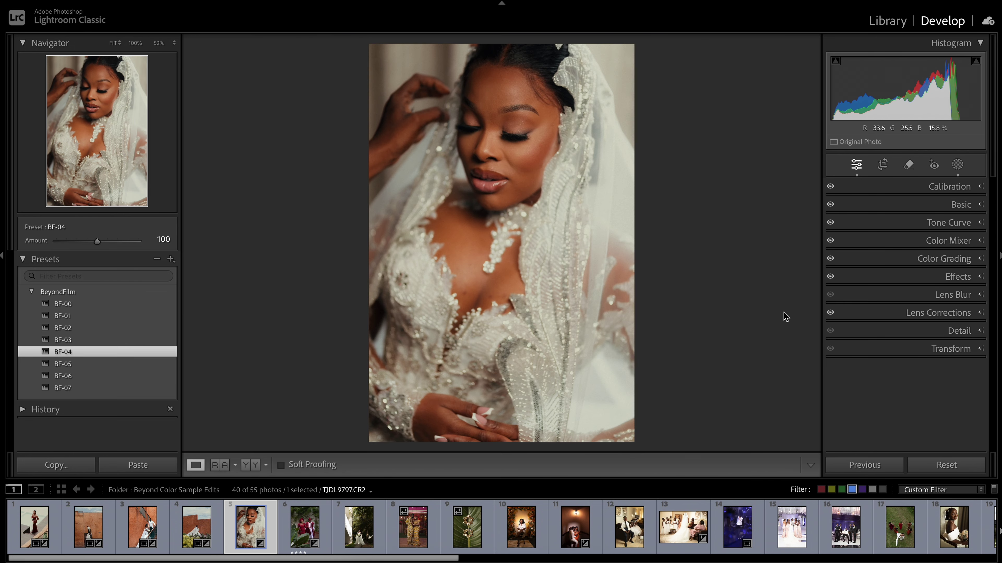
Fine-tune the grain amount in the bride portrait's effects settings.
left_click(903, 278)
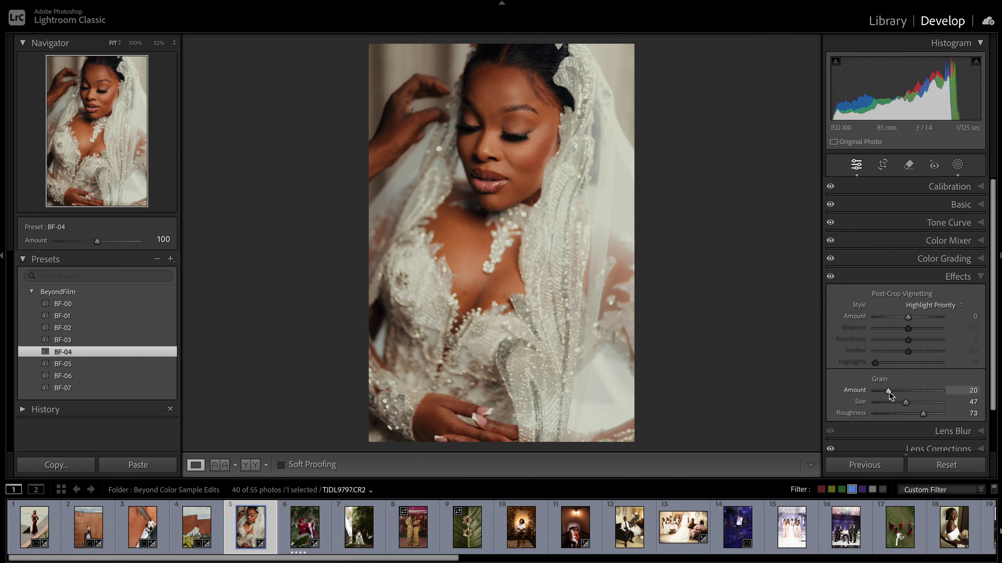
left_click_drag(889, 393, 889, 390)
left_click(885, 280)
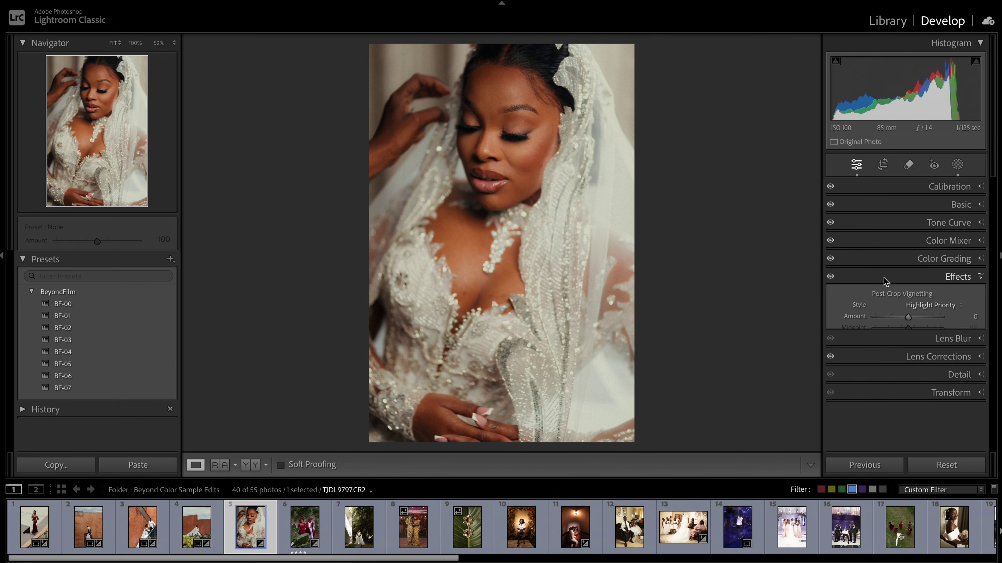
Apply the BF-07 preset to the couple in red among the leaves, JEMA1327.CR3.
left_click(301, 520)
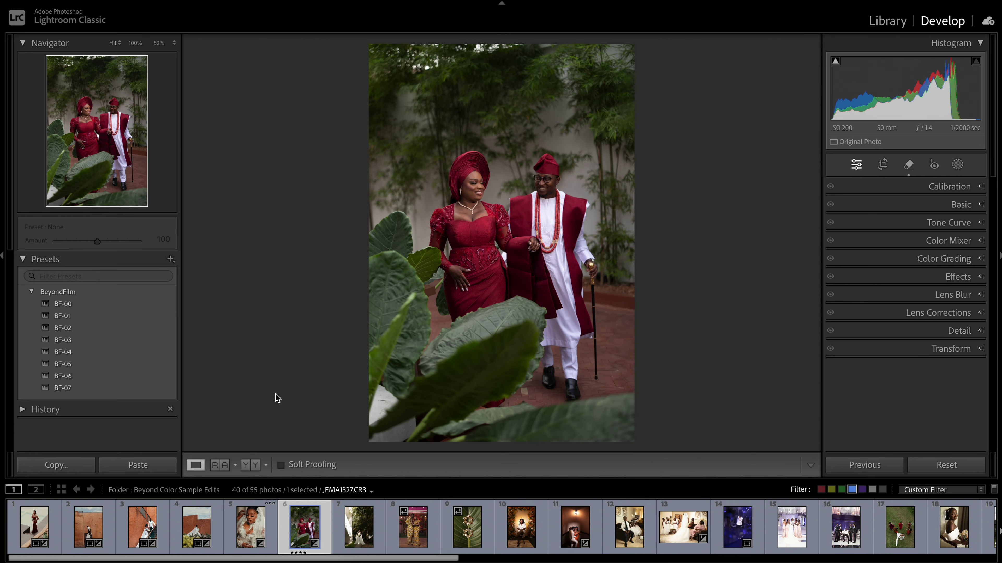
left_click(124, 390)
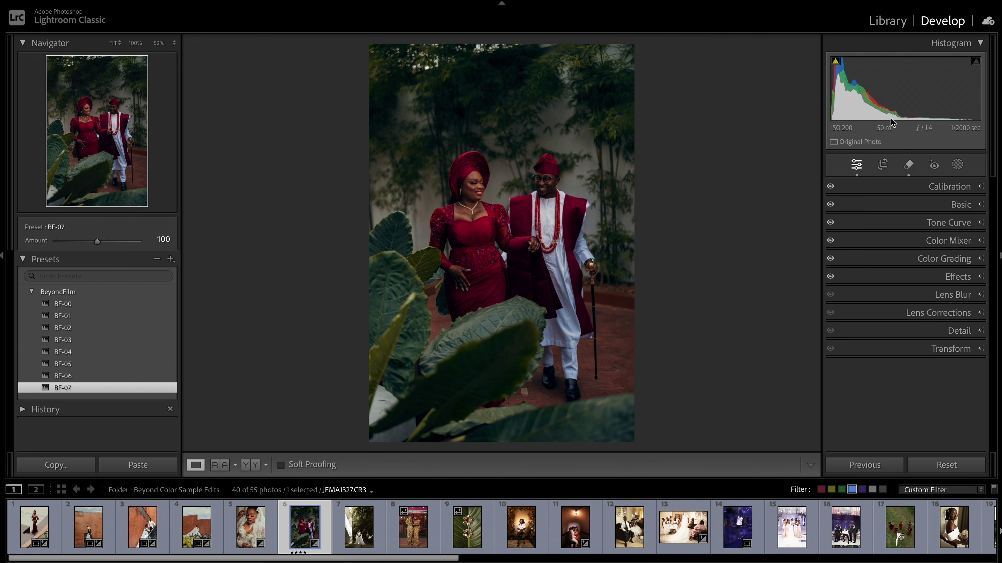
Raise the exposure of the couple's photo and set the color mixer saturation of Blue to -74, Purple to -77 and Magenta to -81.
left_click_drag(910, 94, 927, 94)
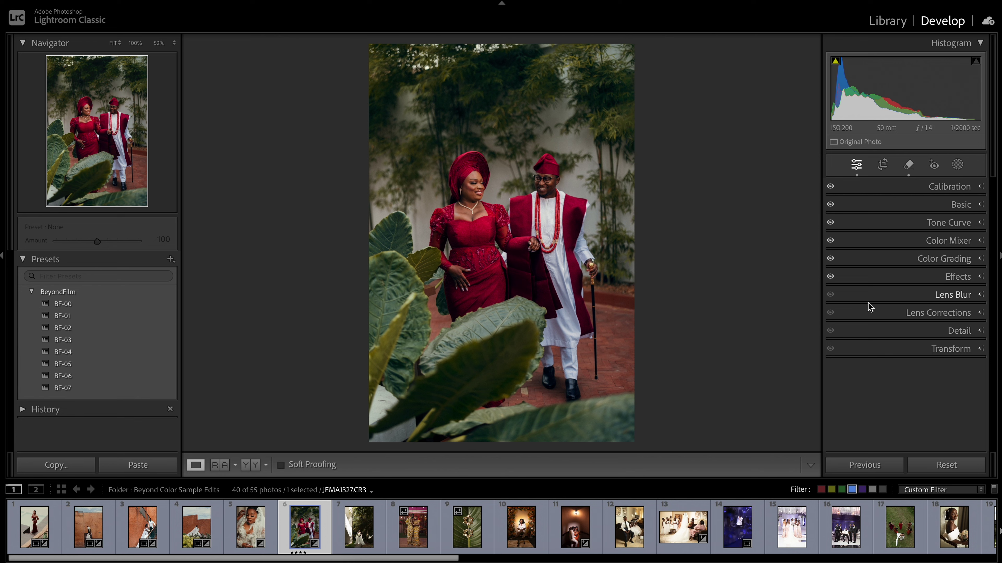
left_click(899, 245)
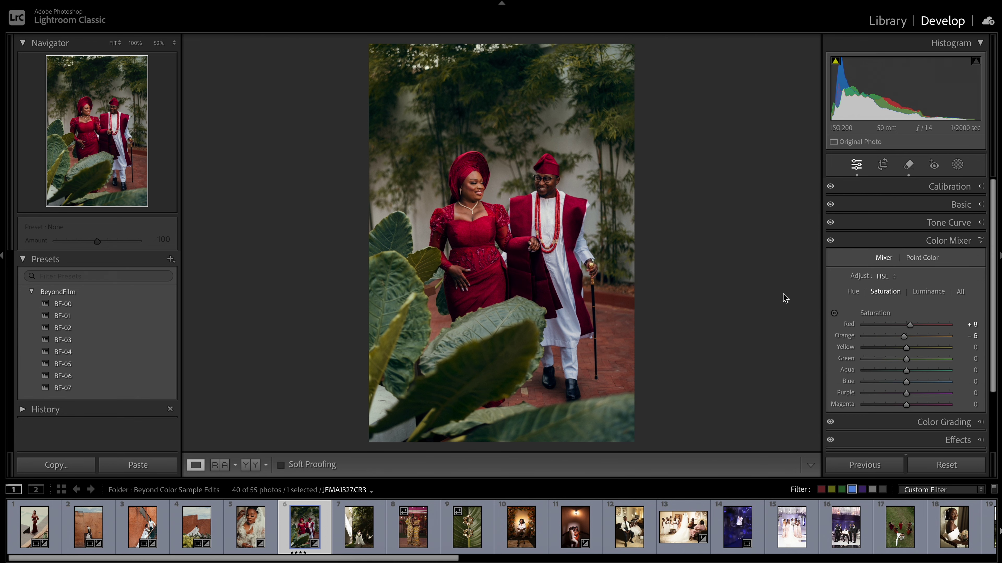
left_click_drag(877, 383, 873, 394)
left_click(872, 405)
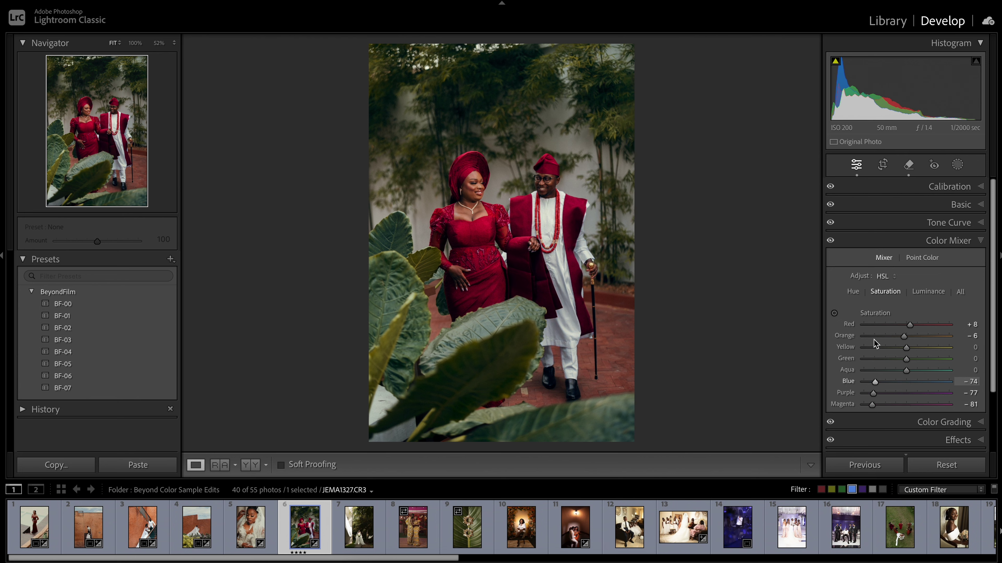
left_click(874, 242)
Set the couple photo's tone to exposure +0.50 and highlights -35, and cool the white balance temperature to 5,172.
left_click(887, 204)
left_click_drag(909, 315, 895, 343)
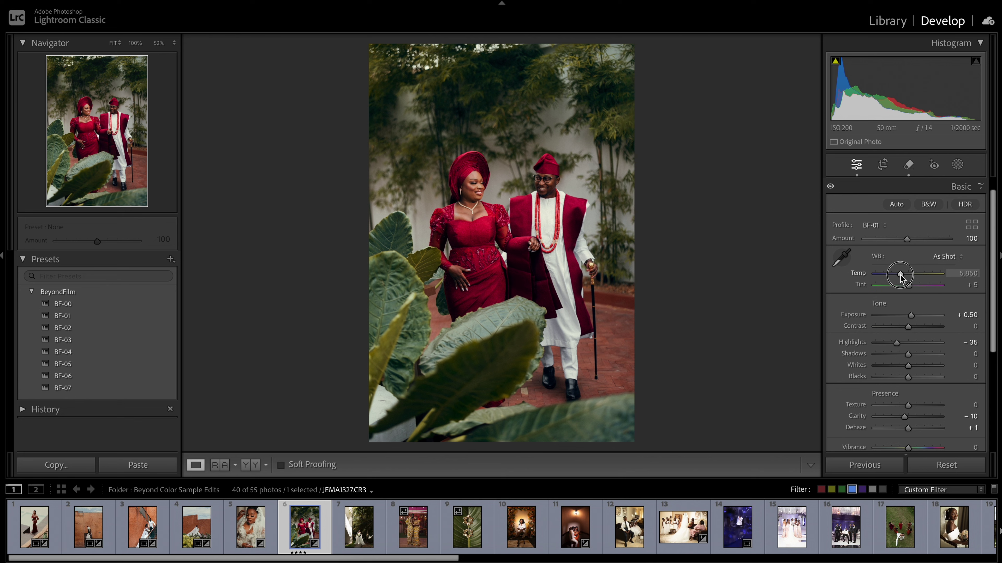
left_click_drag(902, 279, 898, 279)
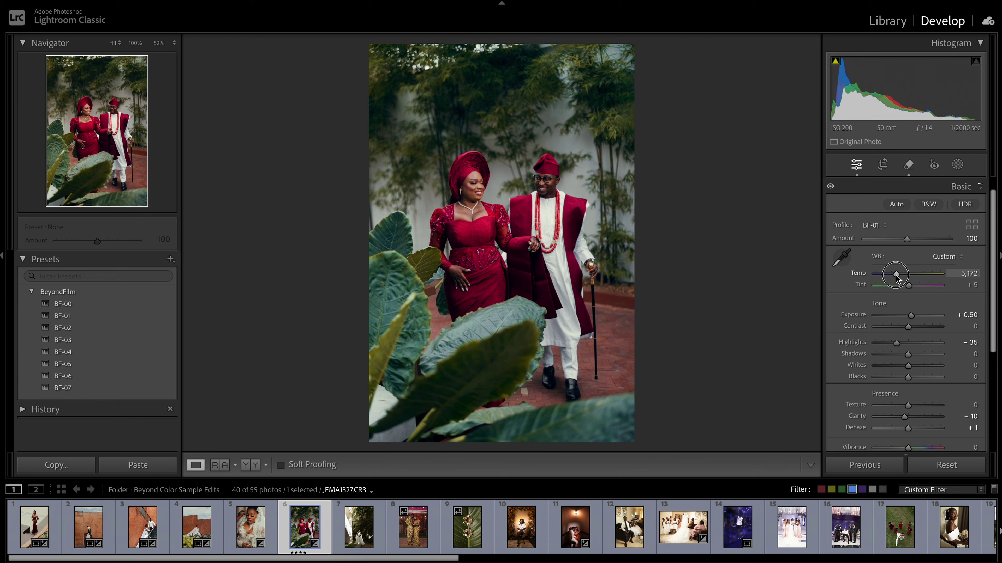
left_click(892, 189)
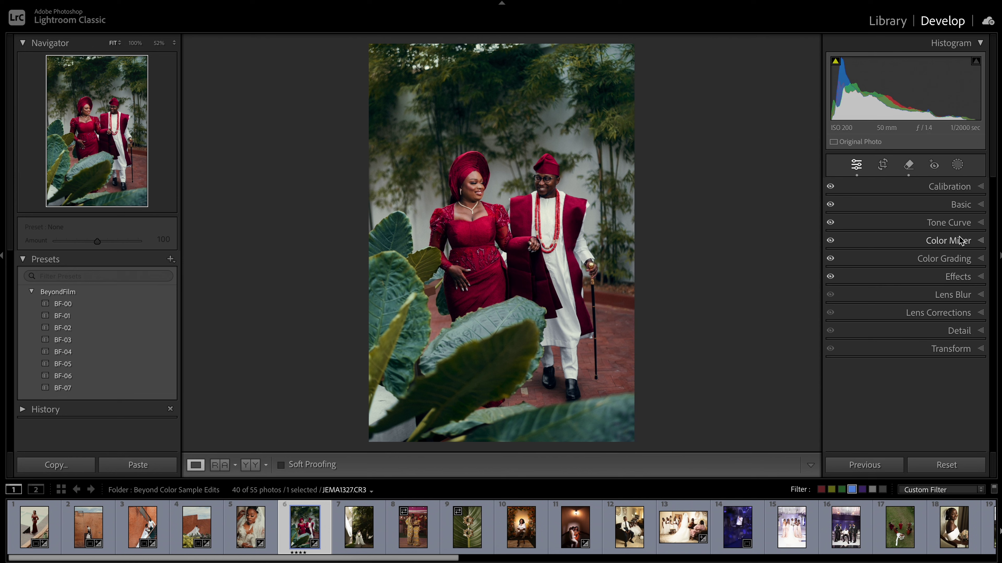
Try the BF-01 profile at an amount of 68 on the couple's photo and reset it to the default amount.
left_click(943, 204)
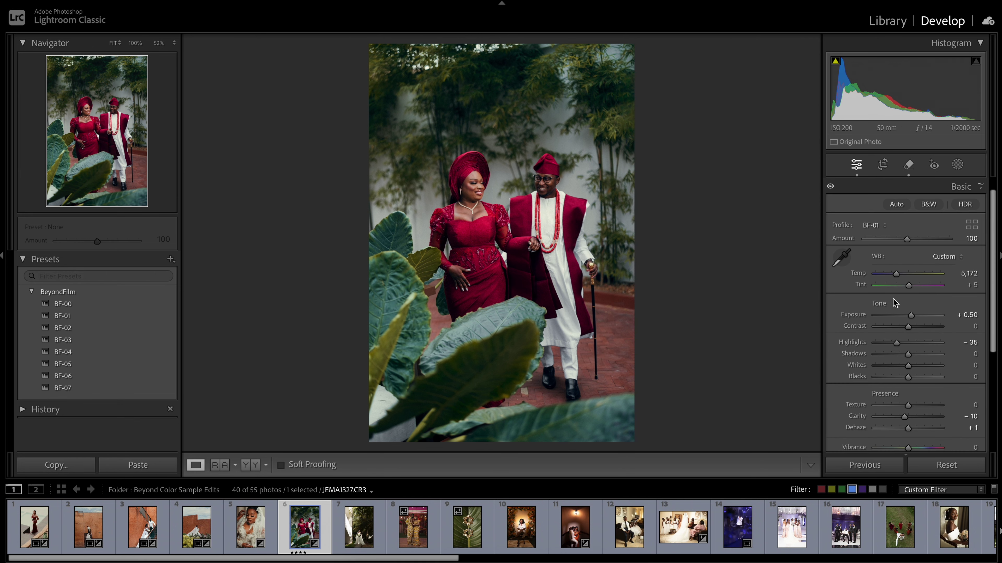
left_click(886, 192)
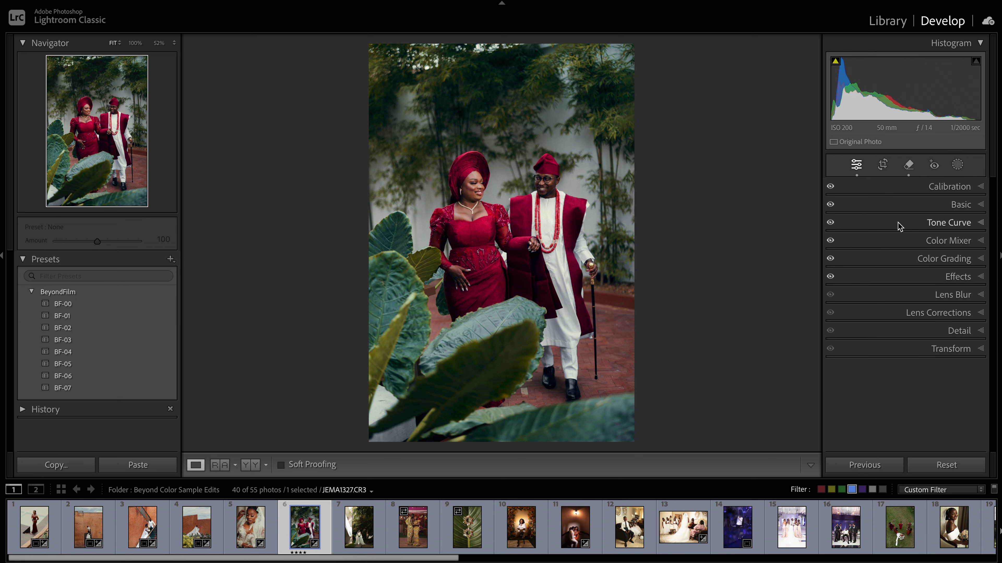
left_click(888, 207)
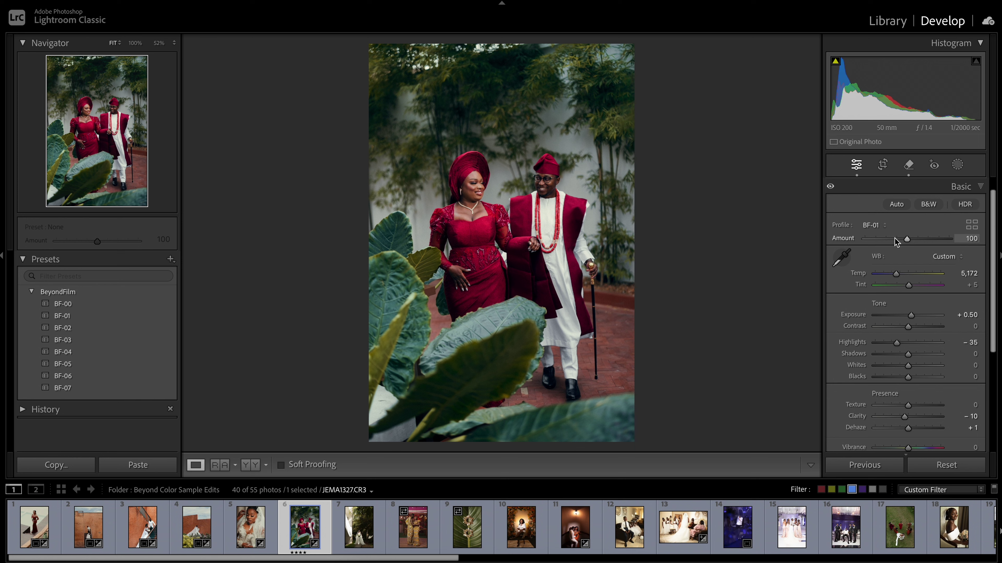
left_click_drag(899, 243, 893, 240)
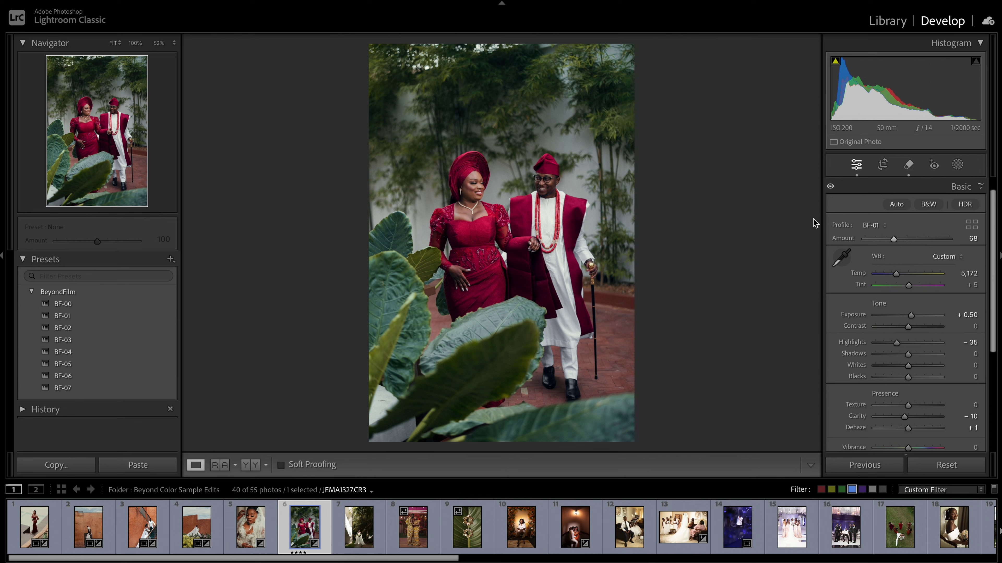
double_click(894, 239)
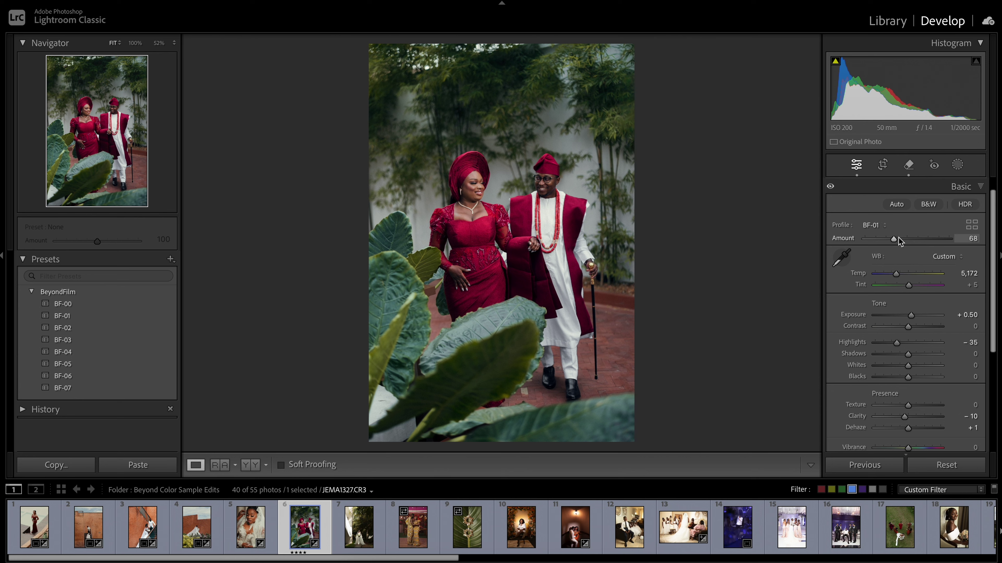
left_click(903, 189)
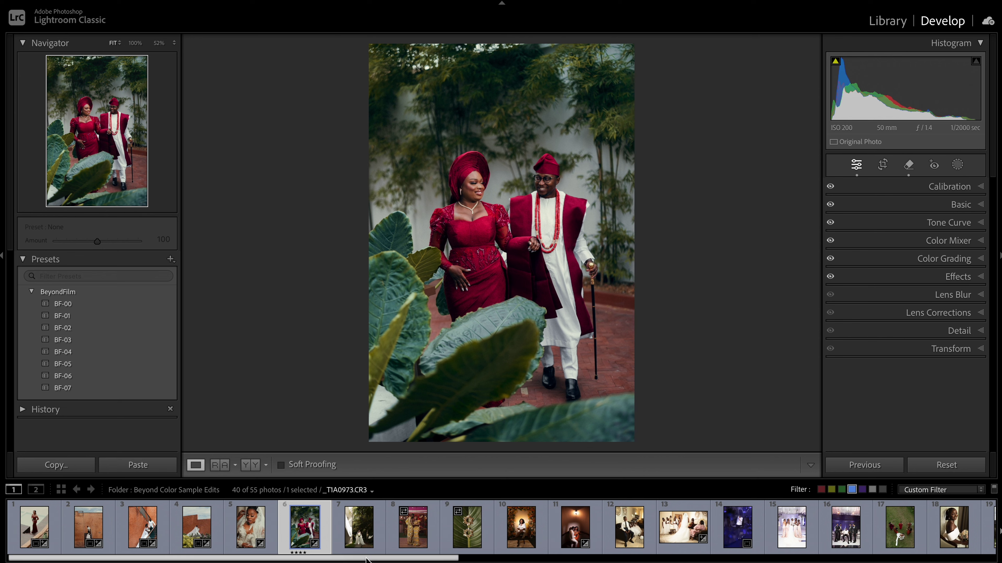
Apply the BF-00 black-and-white preset to the bride standing beneath the palm, _T1A0973.CR3.
left_click(366, 543)
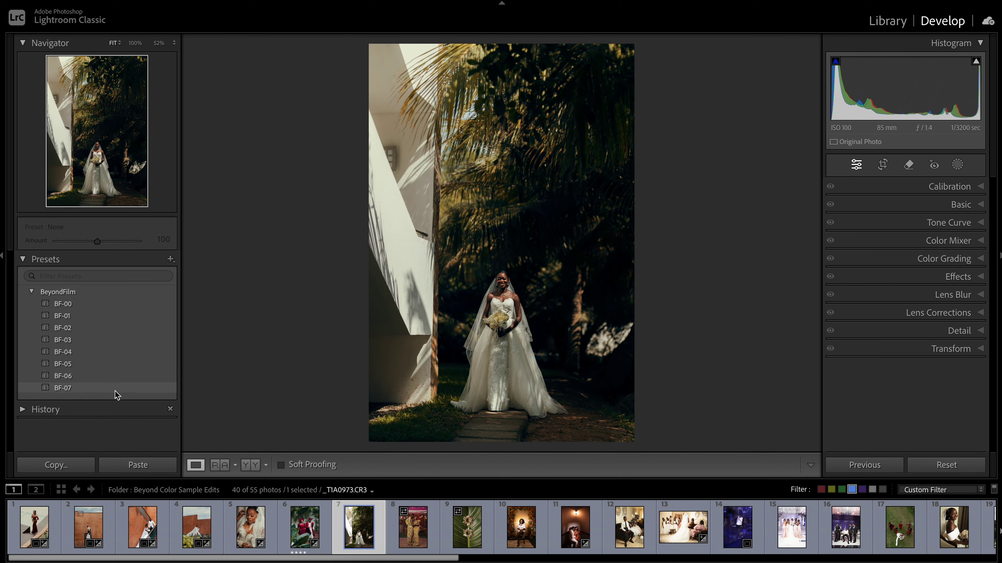
left_click(120, 305)
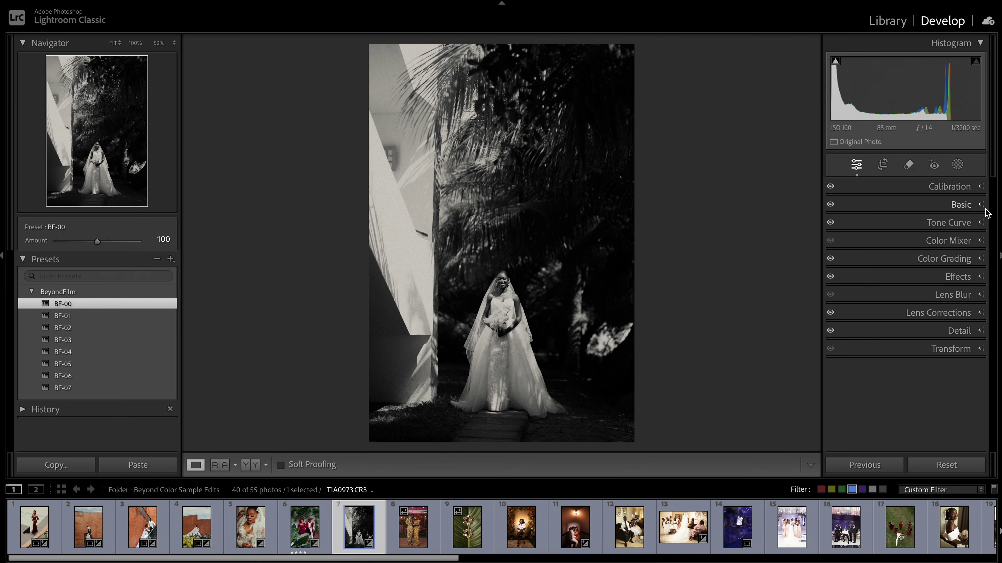
Try lowering the black-and-white bride photo's highlights to about -41 and reset them.
left_click(931, 205)
left_click_drag(908, 342, 890, 344)
double_click(890, 343)
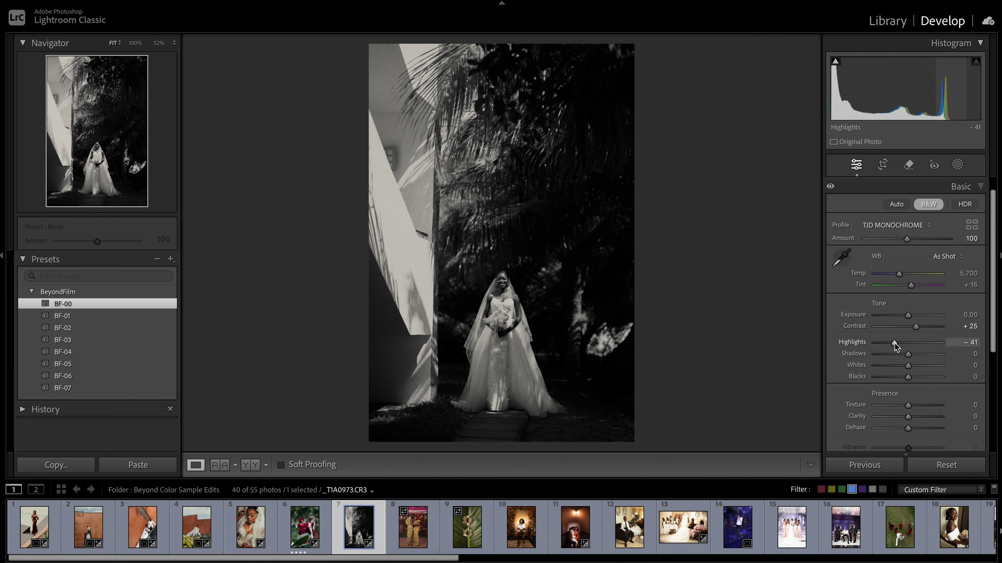
left_click(894, 191)
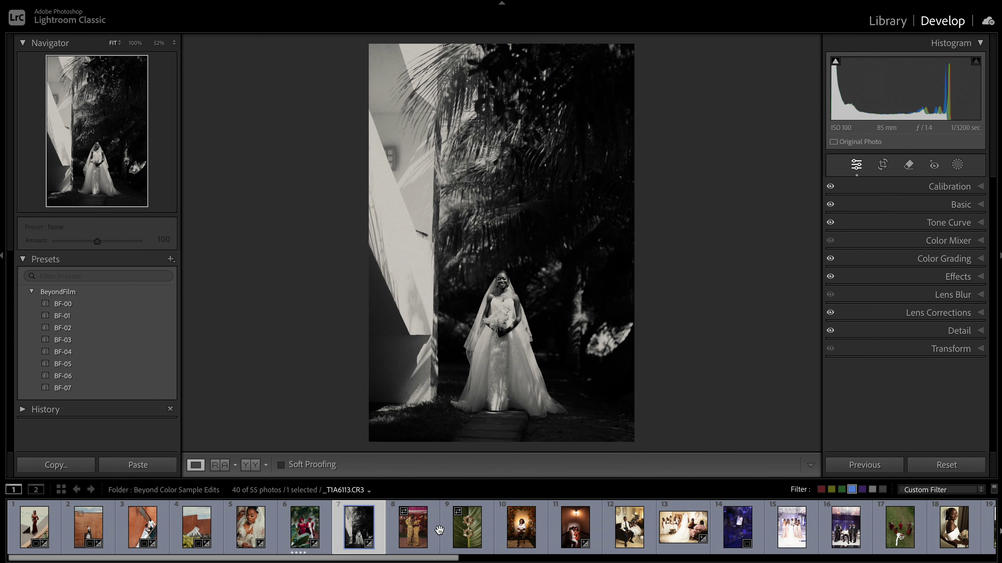
Apply the BF-05 preset to the couple in gold patterned outfits, _T1A3378.CR3, and compare before and after side by side.
left_click(412, 528)
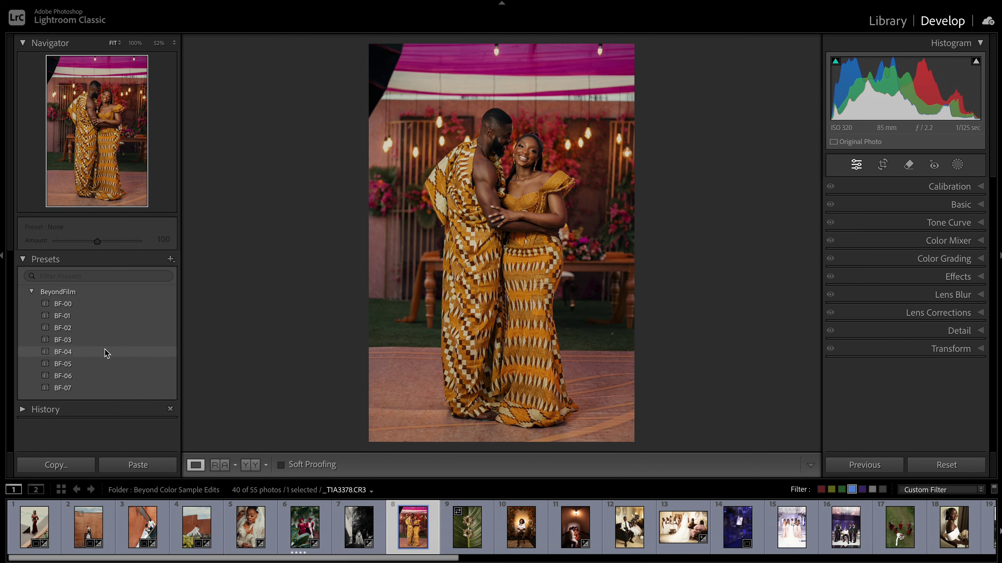
left_click(102, 366)
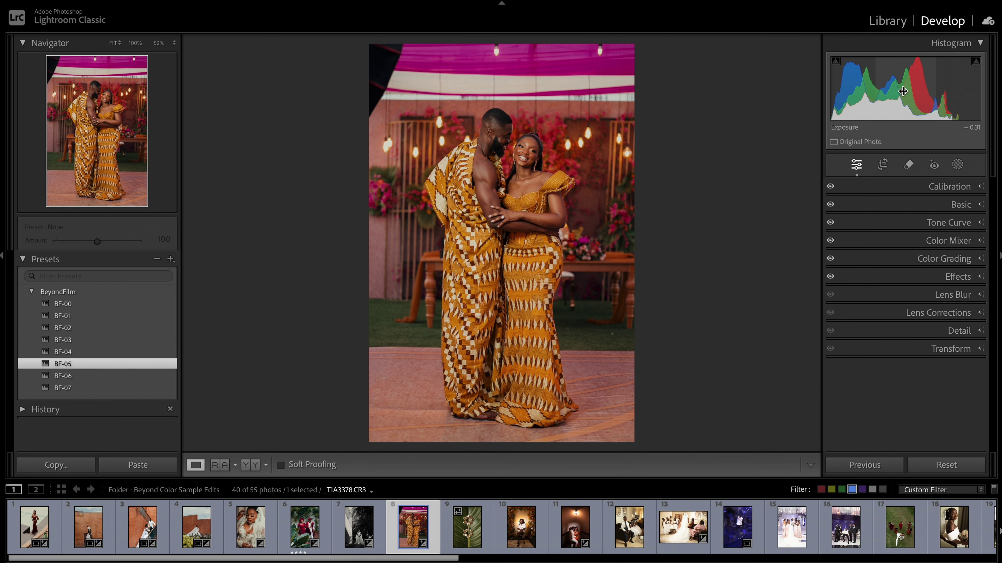
left_click(251, 465)
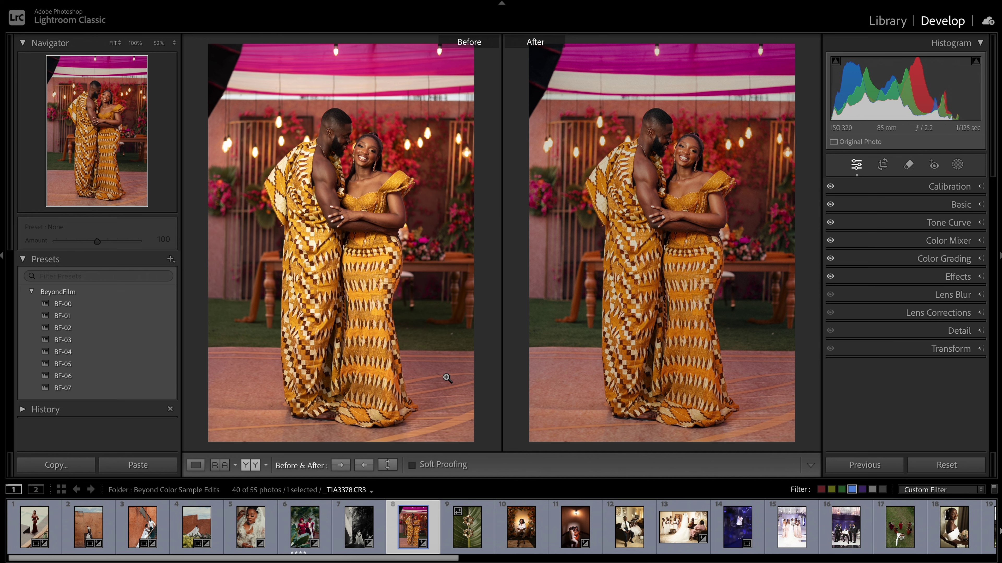
Apply the BF-06 preset to the earrings on the leaf, _T1A6113.CR3, and return to the single-photo view.
left_click(470, 503)
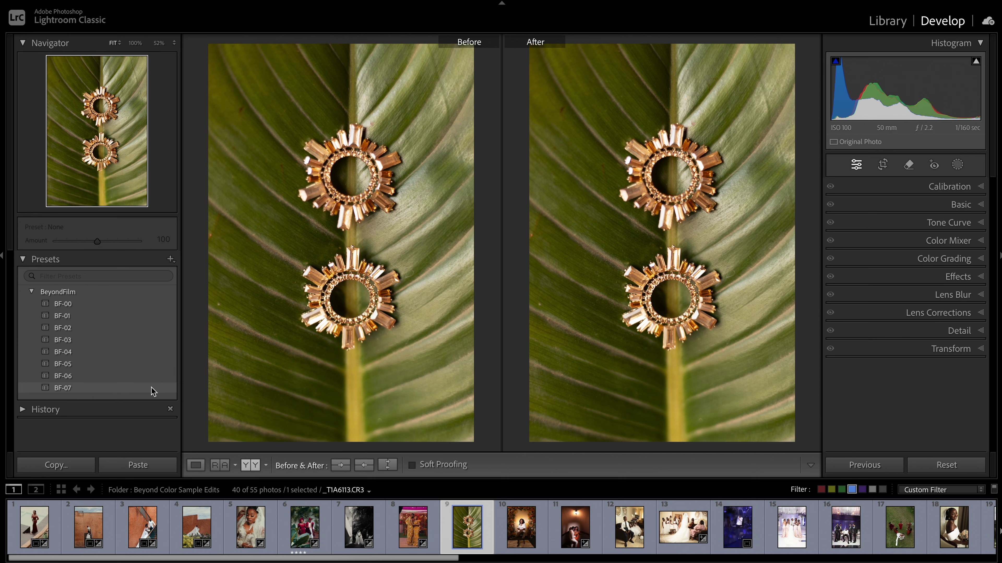
left_click(134, 381)
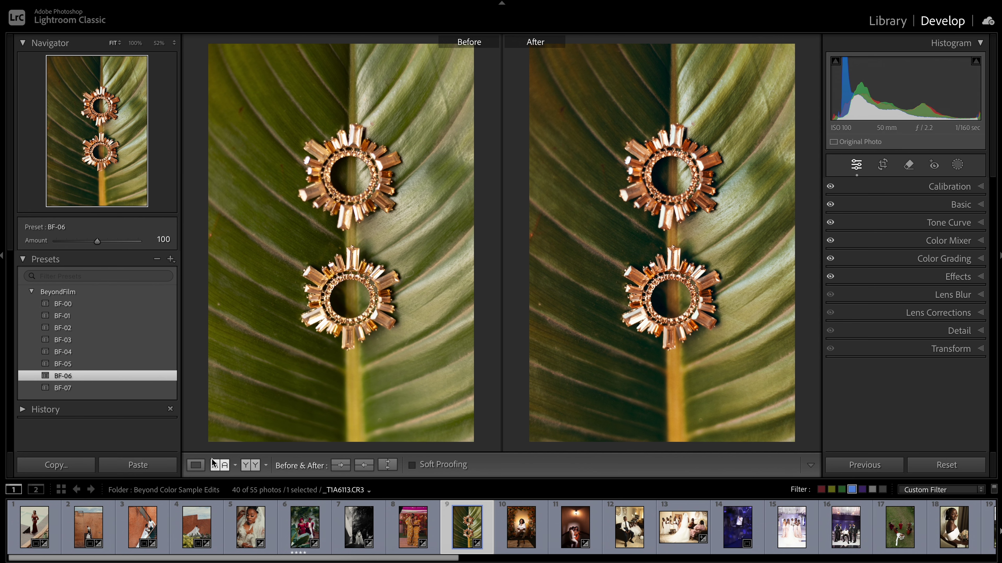
left_click(196, 465)
Apply BF-06 to the seated woman among orange flowers, _T1A6143.CR3, set the profile amount to 80 and check her legs up close.
left_click(521, 529)
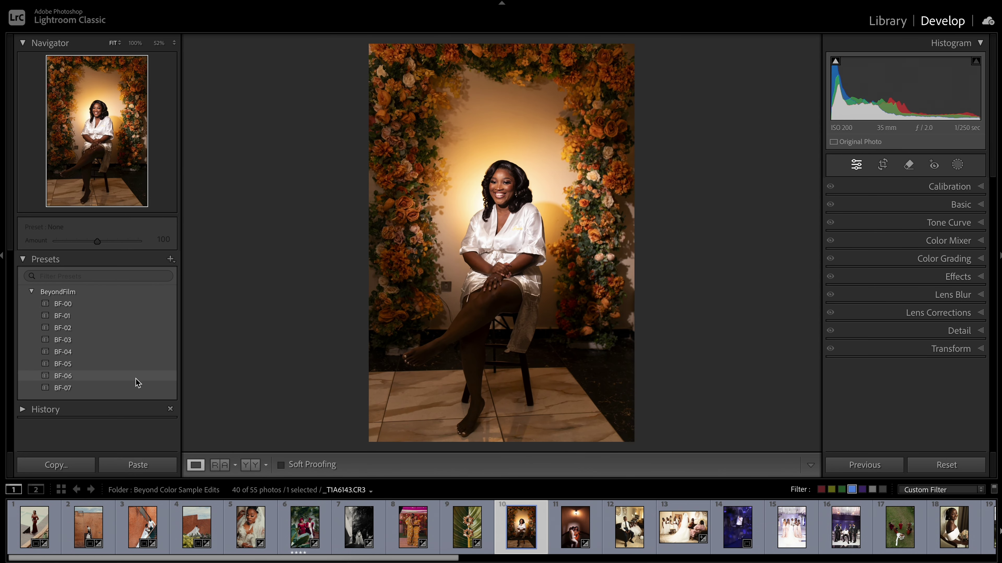
left_click(127, 380)
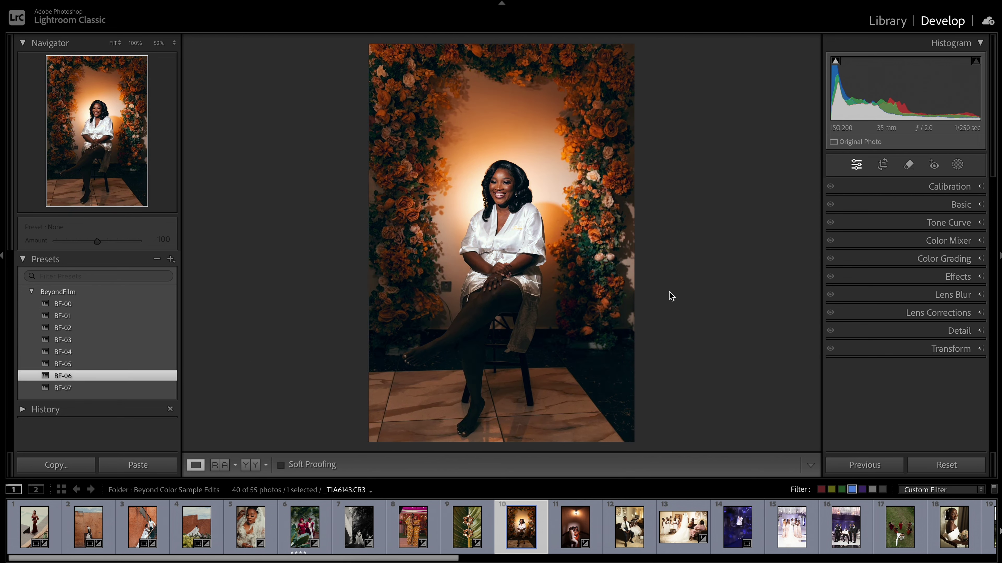
left_click(894, 202)
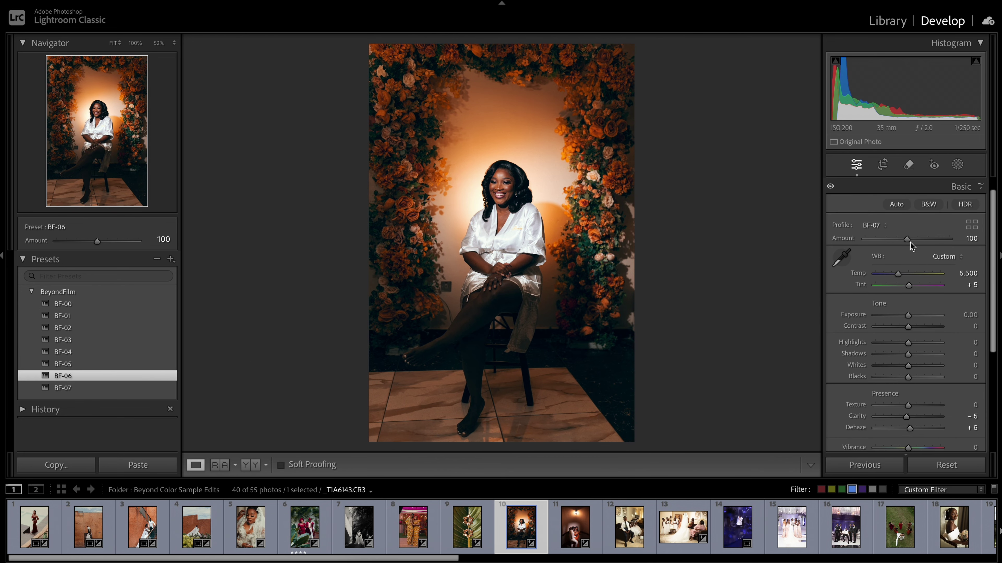
left_click(897, 239)
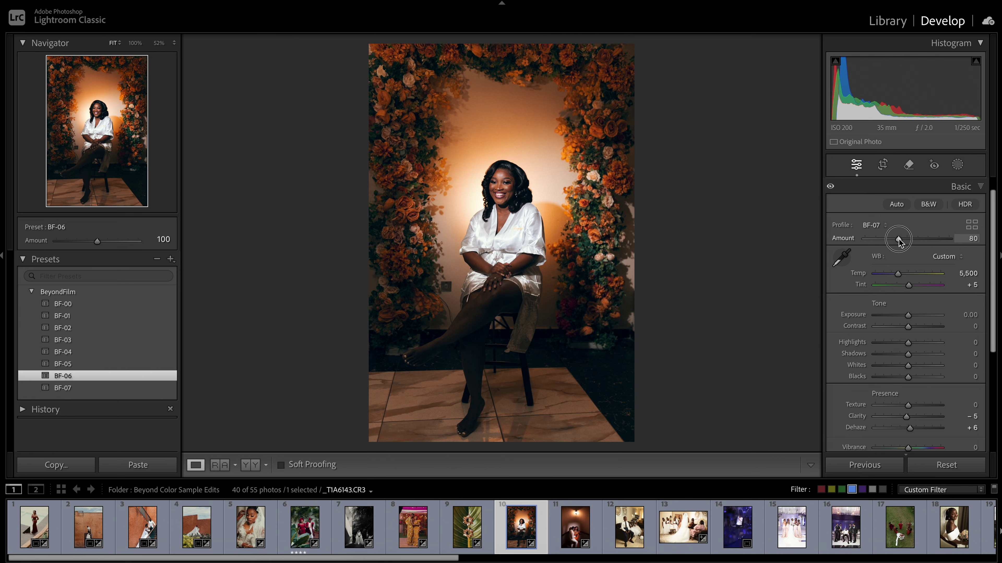
left_click(479, 331)
left_click_drag(496, 365, 526, 300)
left_click_drag(565, 267, 476, 264)
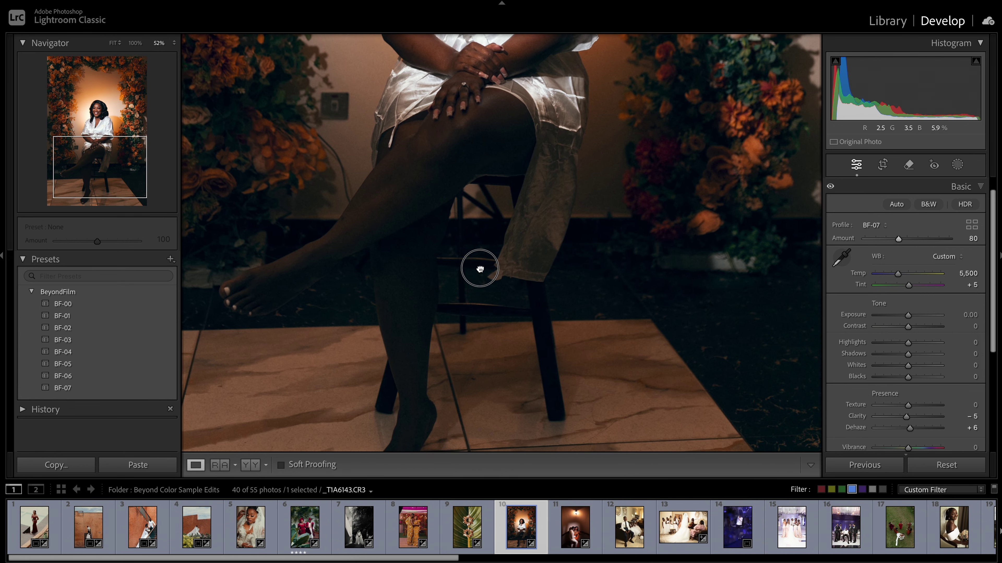
left_click(527, 267)
left_click(920, 193)
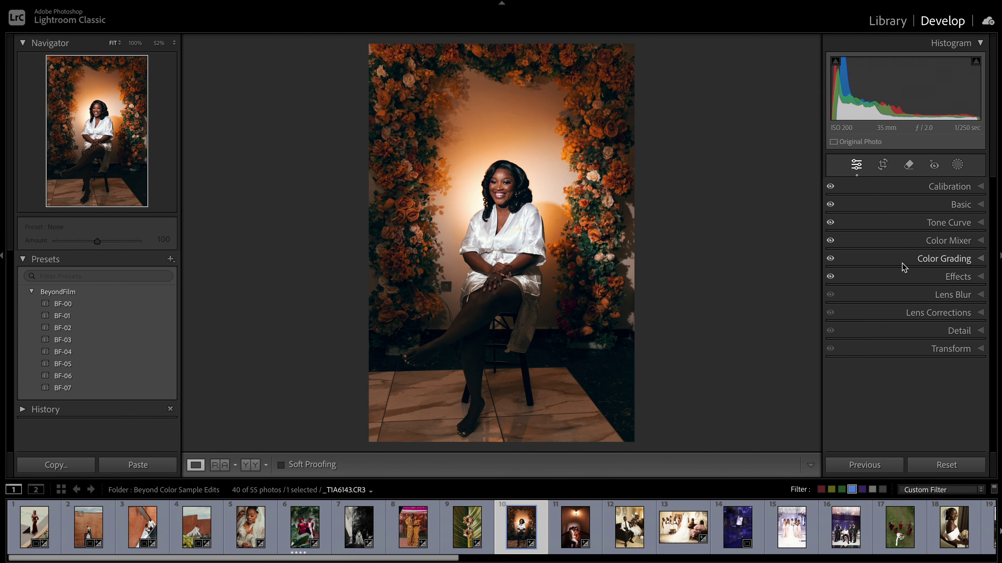
Warm the seated woman's shadows in color grading with hue 0 and saturation 6, and check the result up close.
left_click(894, 262)
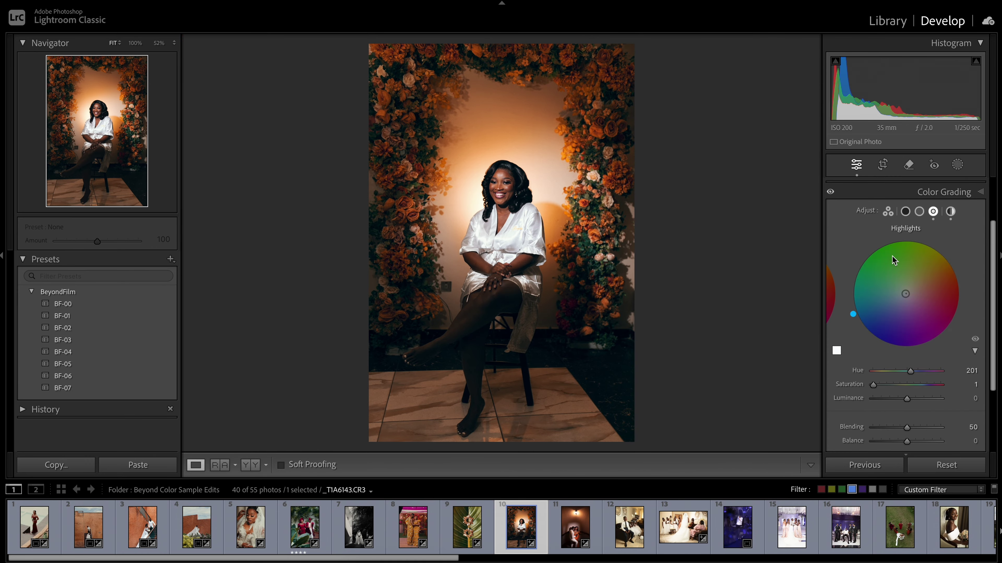
left_click(905, 206)
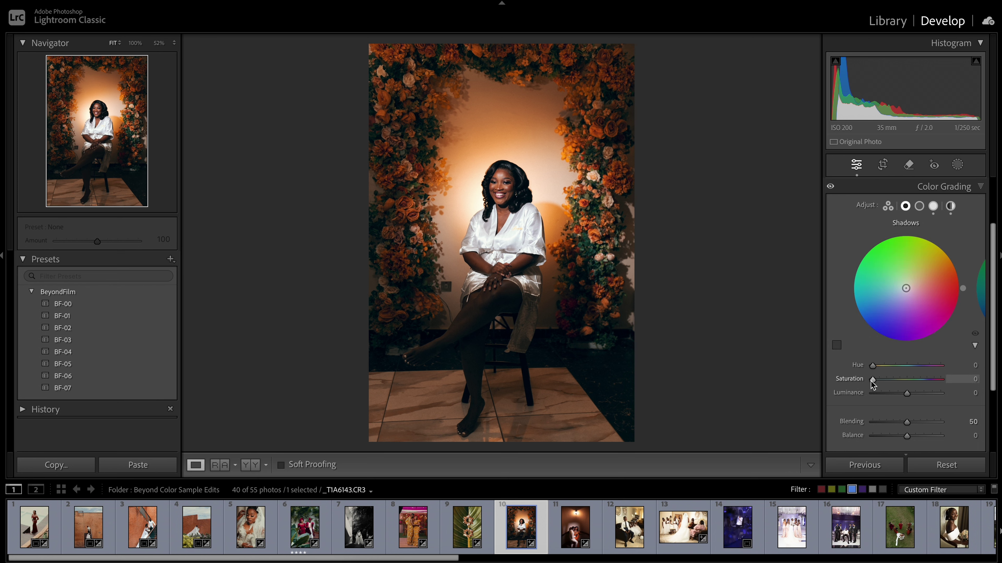
mouse_move(872, 379)
left_mouse_down()
mouse_move(884, 382)
mouse_move(876, 381)
left_mouse_up()
left_click(509, 333)
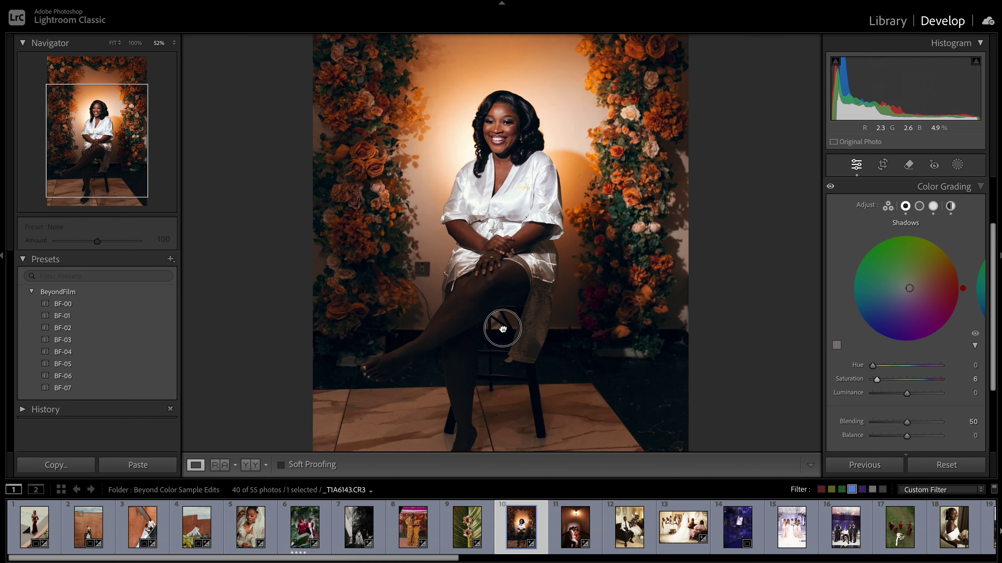
left_click_drag(529, 349, 595, 253)
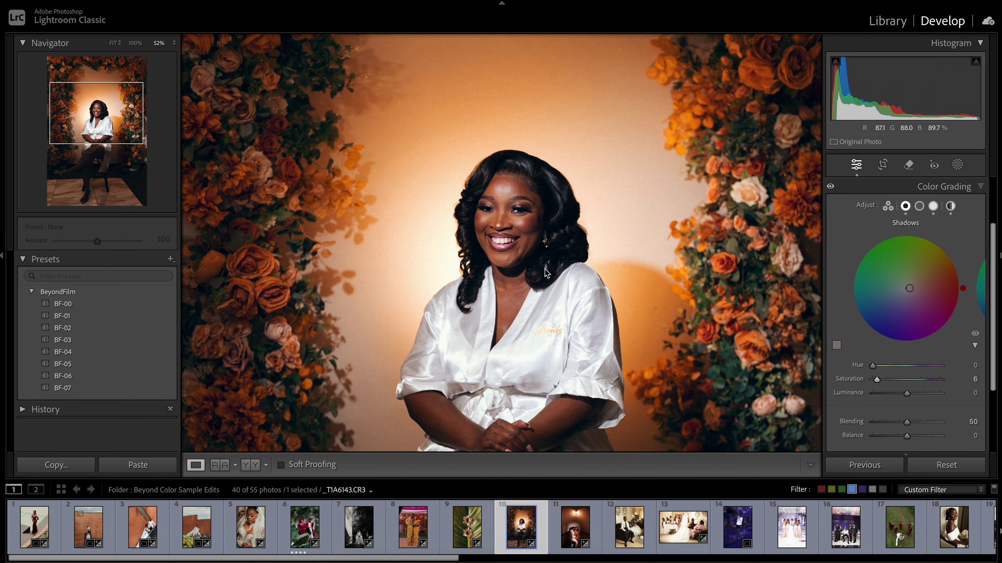
left_click(585, 233)
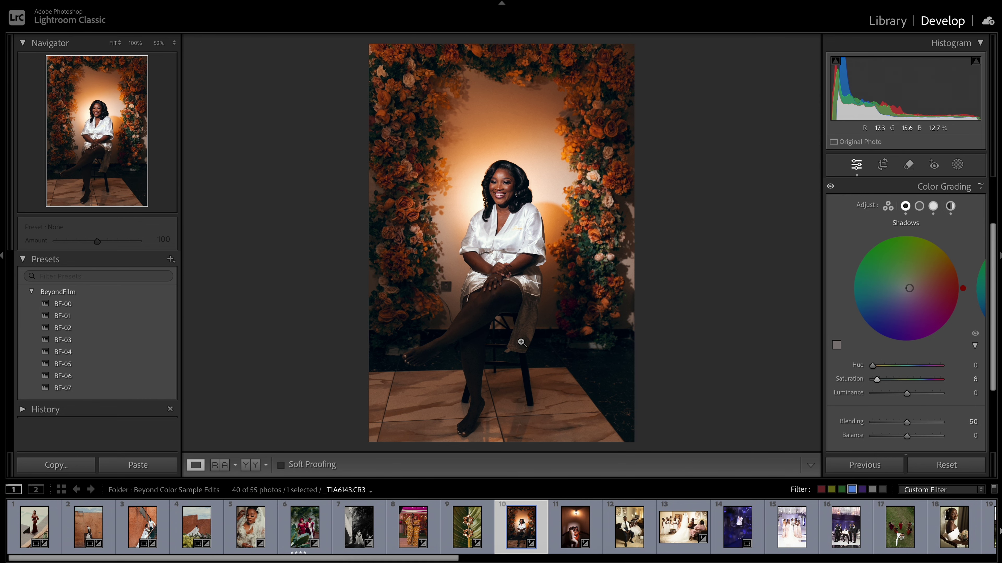
Crop the seated woman's portrait slightly tighter at the original aspect ratio, repositioning her within the frame.
left_click(883, 165)
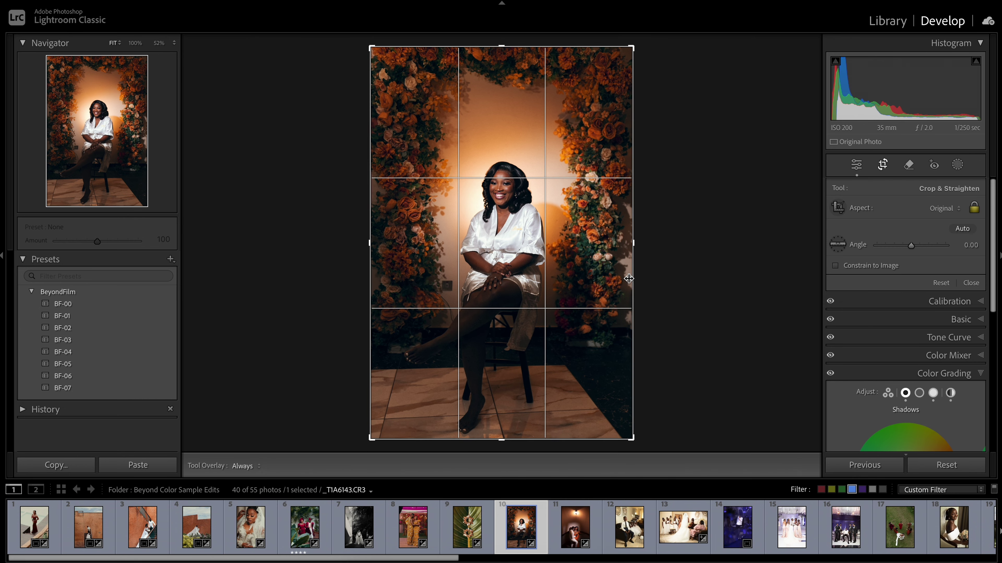
left_click_drag(629, 279, 621, 273)
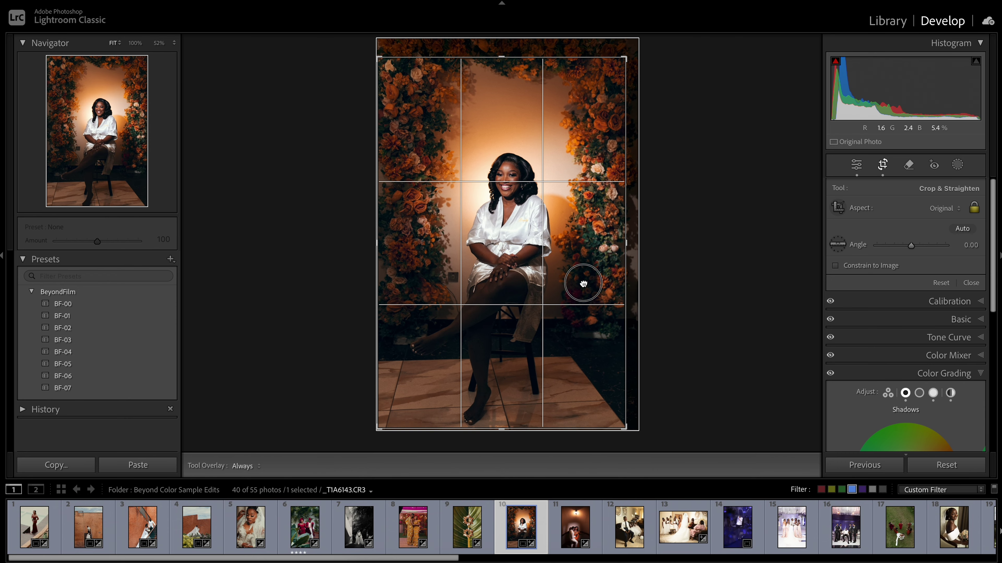
key("Return")
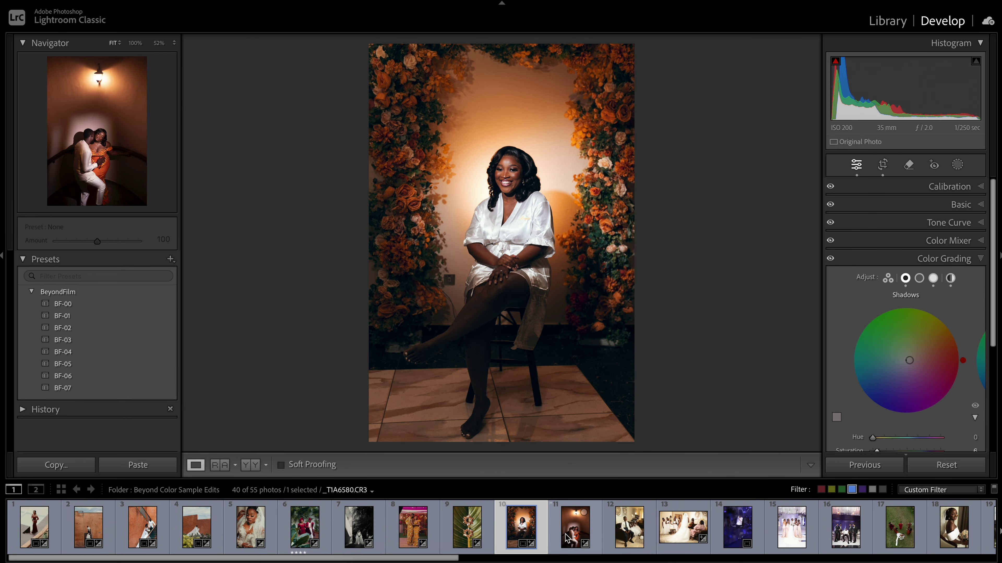
Apply the BF-04 preset to the couple under the wall lamp, _T1A6580.CR3, and compare before and after side by side.
left_click(566, 538)
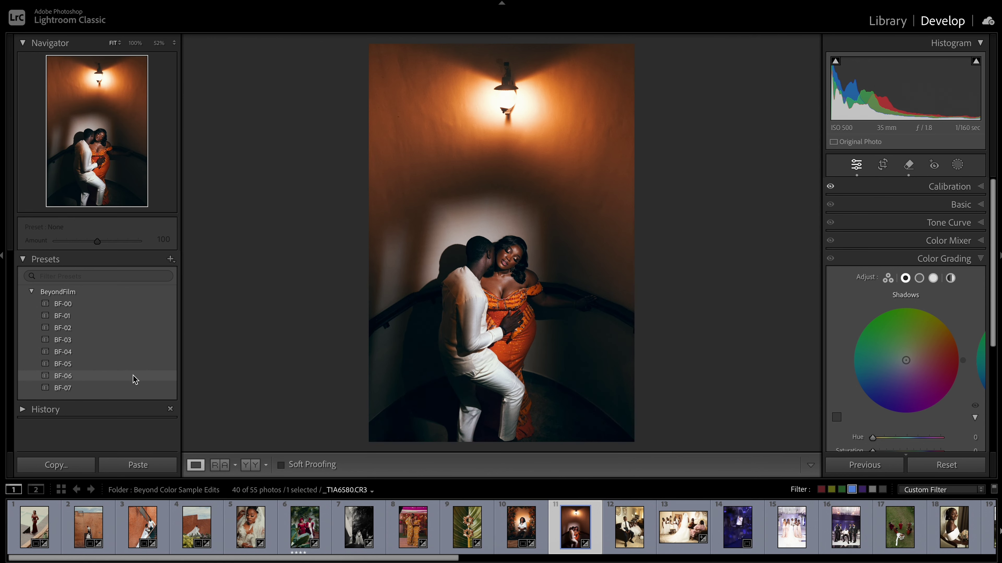
left_click(128, 355)
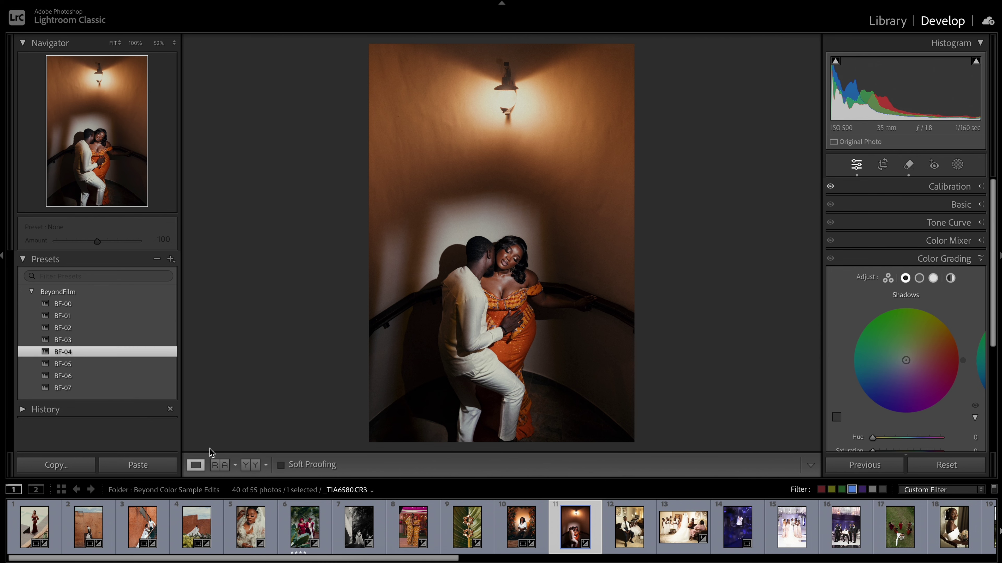
left_click(250, 466)
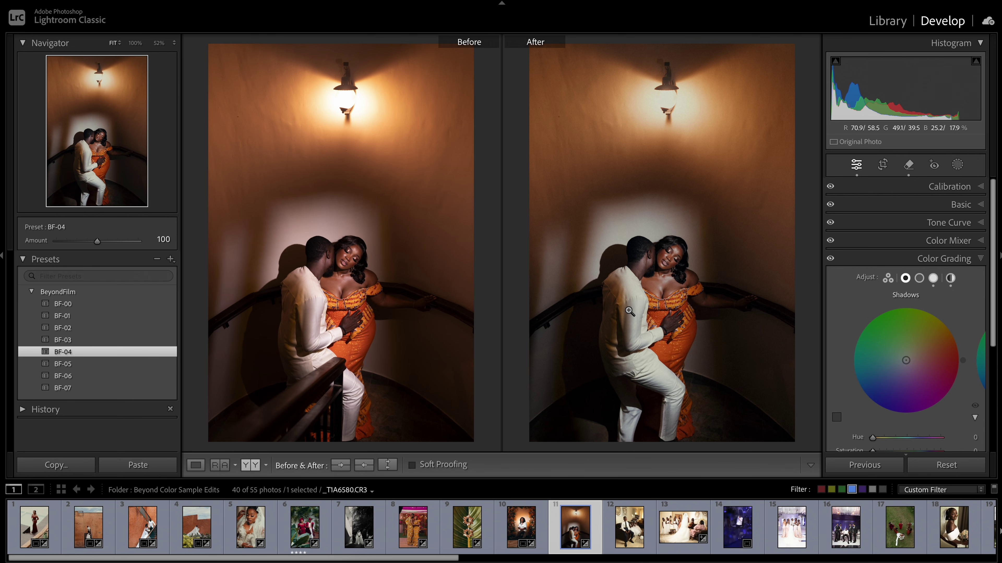
Apply BF-04 to the seated boy with the flower girls, _T1A6942.CR3, and compare the girls and dress up close with the original.
left_click(616, 550)
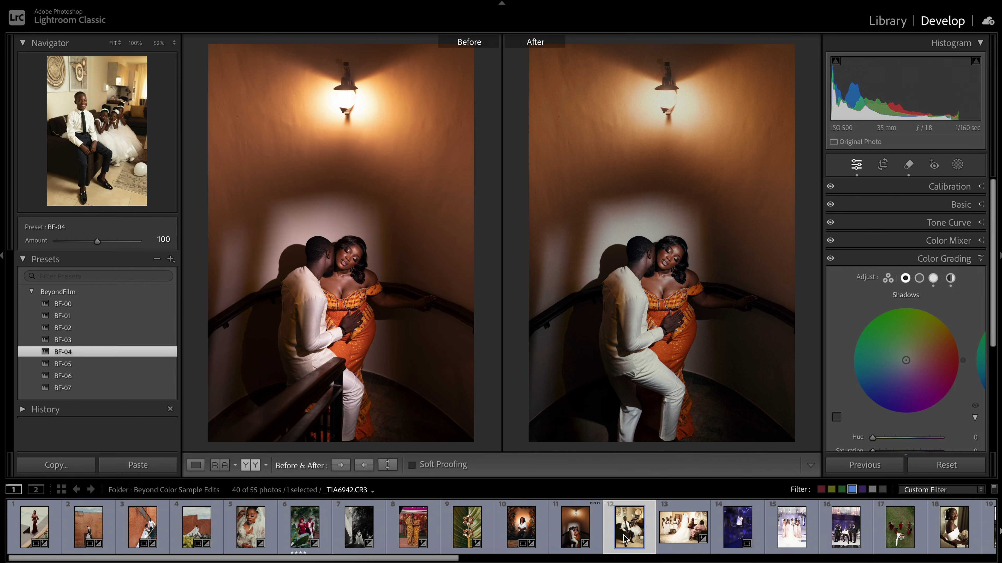
left_click(111, 356)
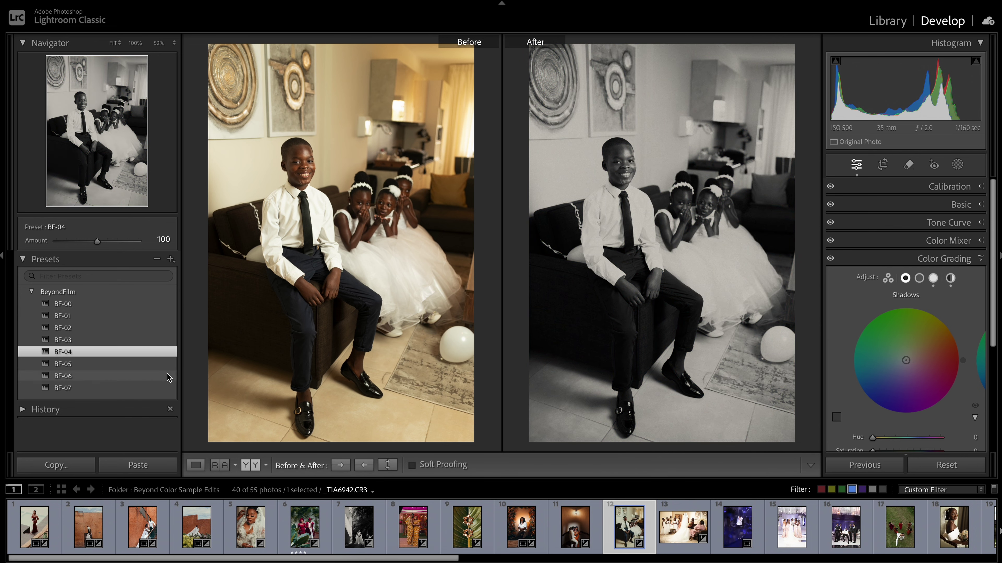
left_click(665, 238)
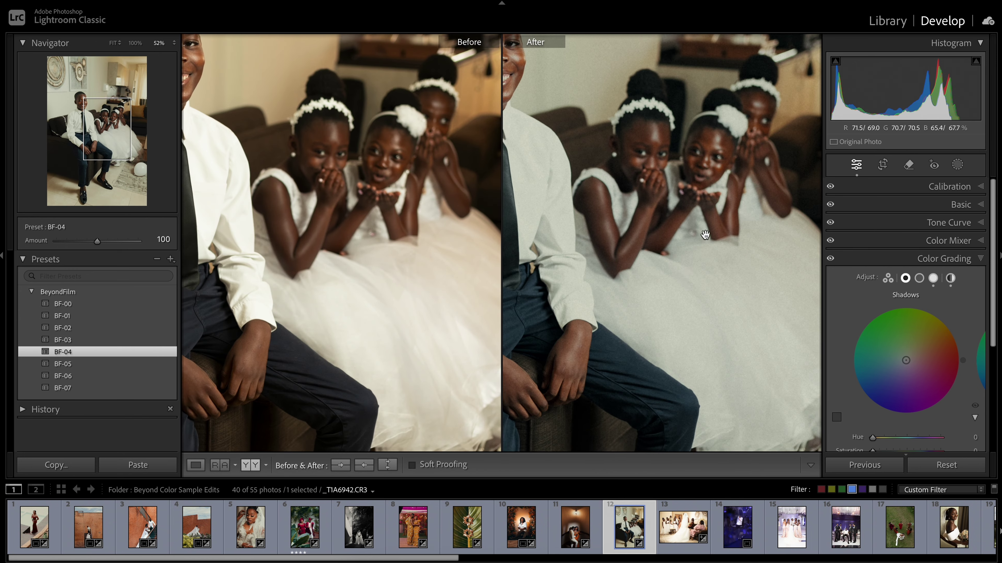
left_click_drag(681, 276, 812, 390)
left_click(352, 427)
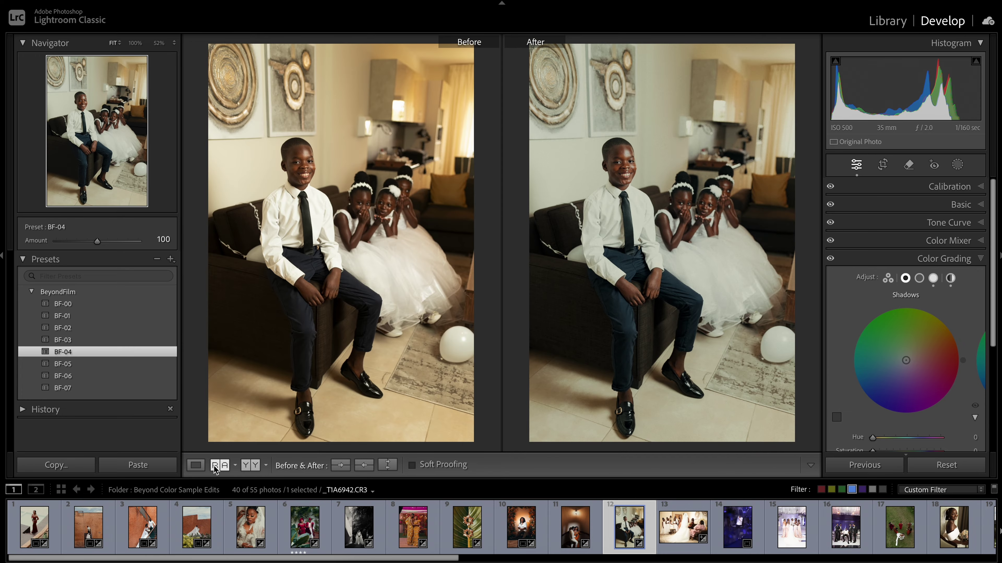
Apply BF-04 to the bride with her family, _T1A7079.CR3, set highlights to -39 and exposure to +0.10, and compare before and after.
left_click(683, 526)
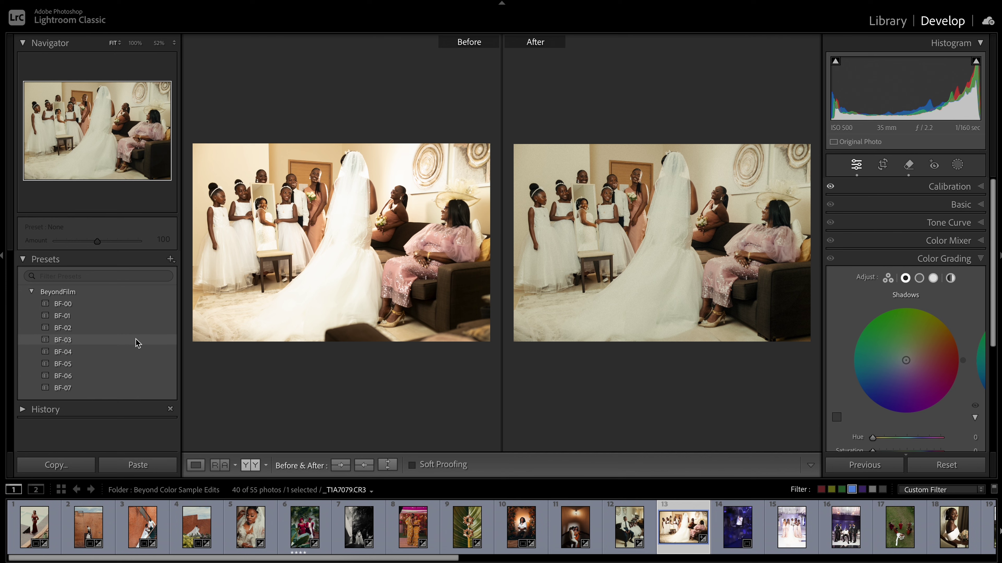
left_click(134, 352)
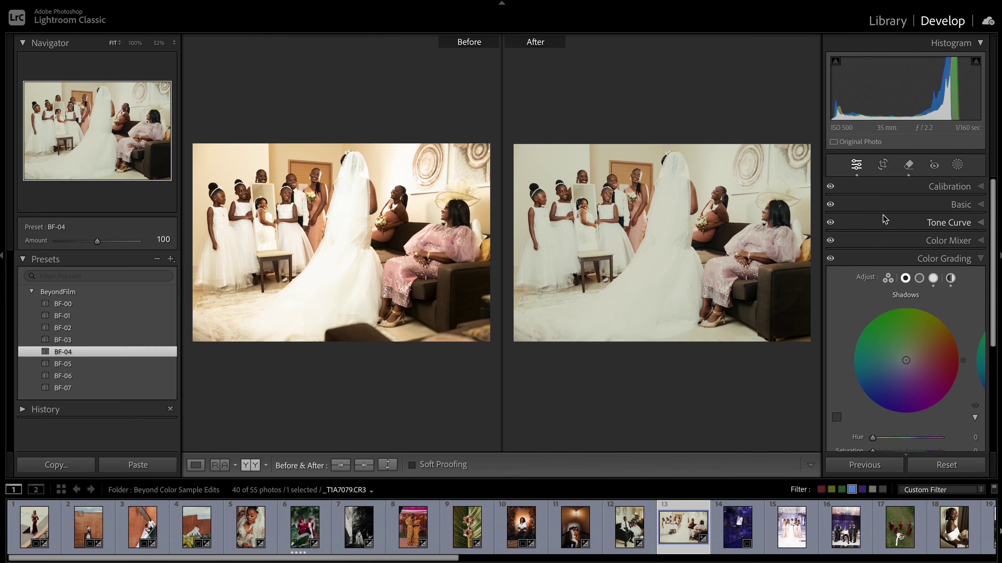
left_click(905, 207)
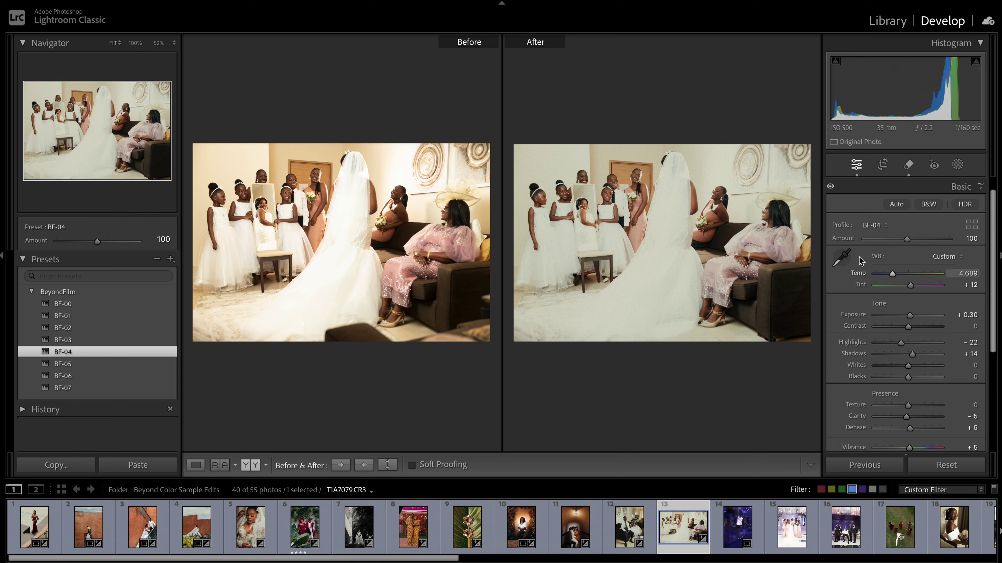
mouse_move(910, 316)
left_mouse_down()
mouse_move(886, 343)
mouse_move(909, 319)
left_mouse_up()
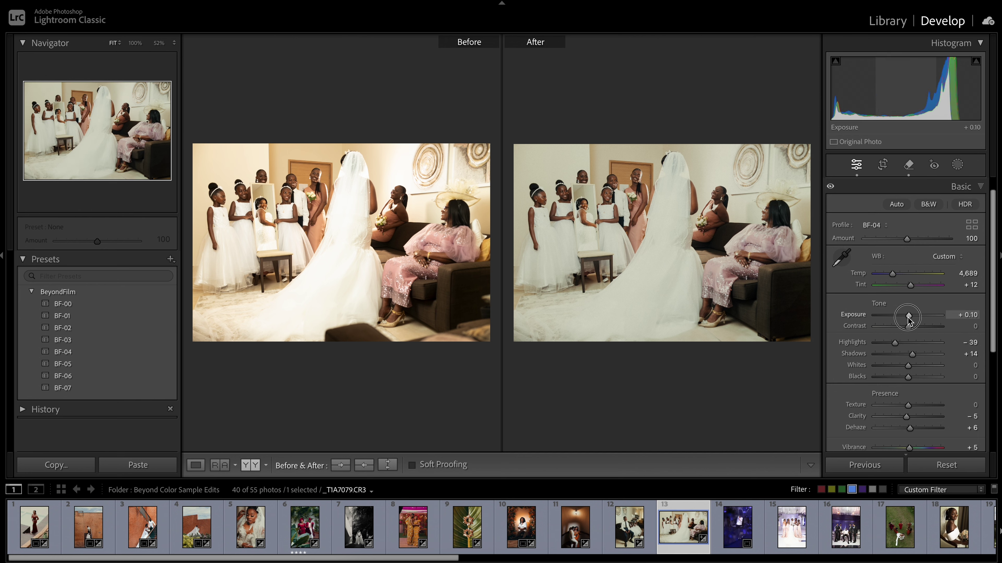
left_click(196, 465)
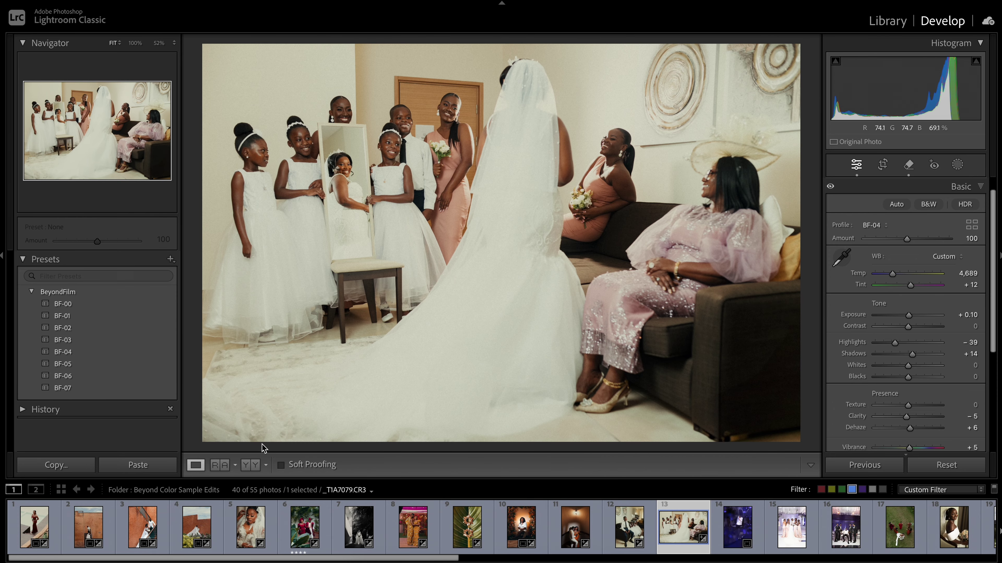
left_click(251, 465)
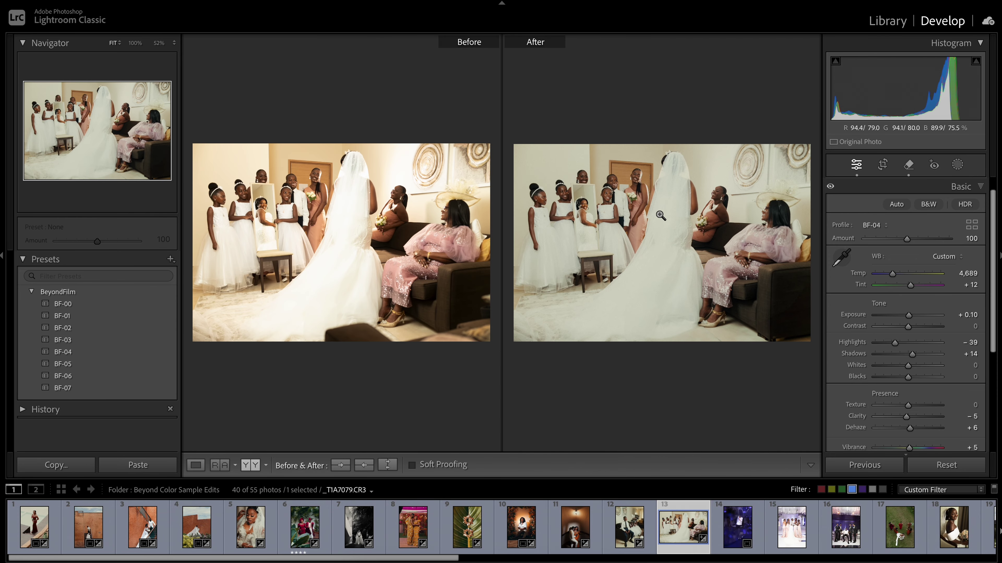
left_click(195, 465)
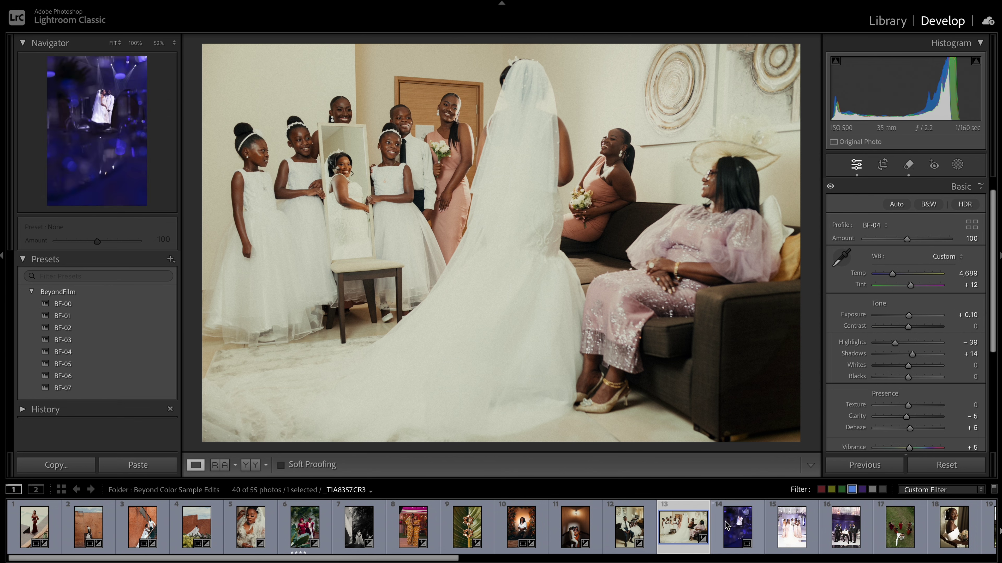
Apply BF-05 to the couple under blue stage lights, _T1A8357.CR3, set highlights to -12 and temperature to 5,452, and check them up close.
left_click(738, 532)
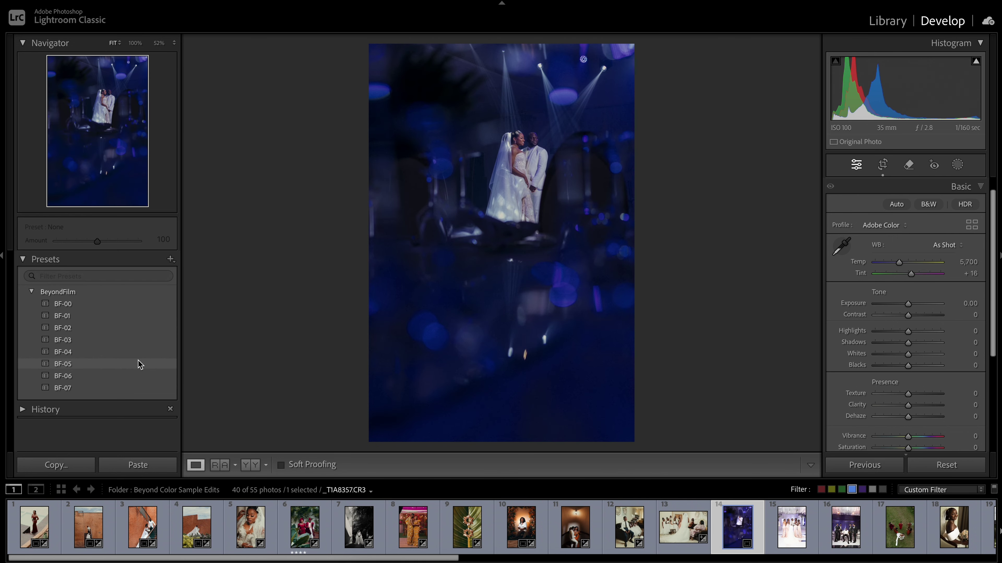
left_click(117, 365)
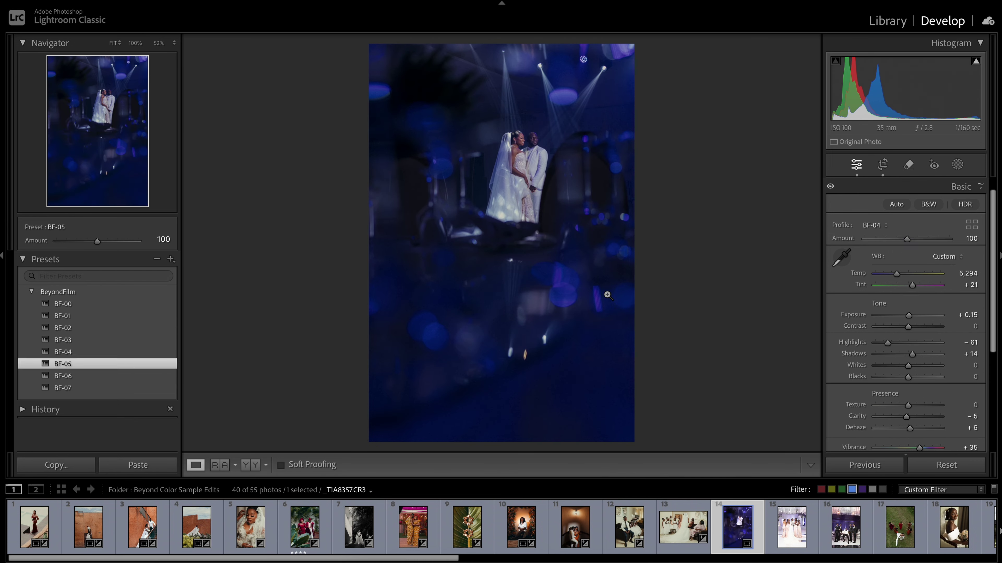
left_click_drag(902, 343, 904, 342)
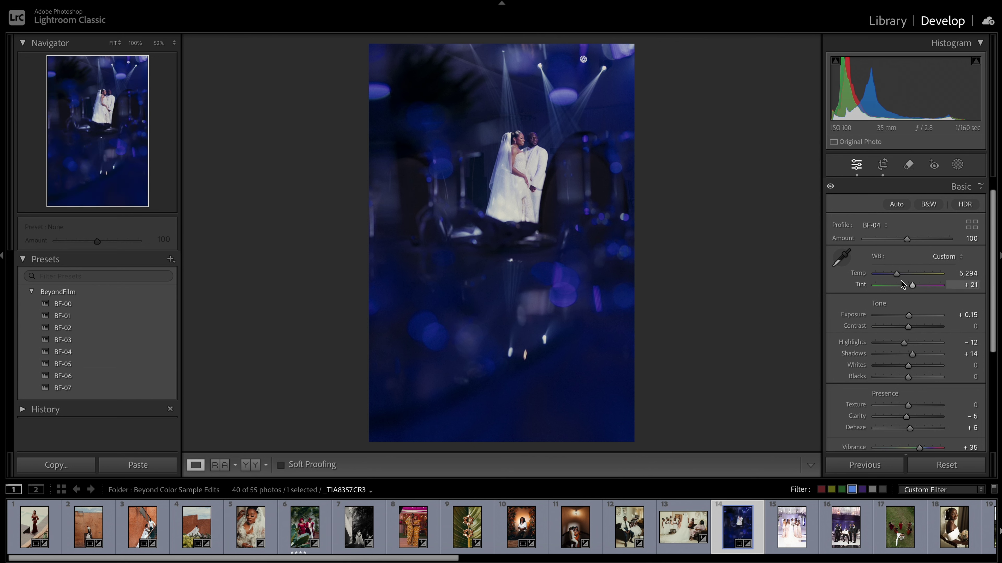
left_click_drag(897, 274, 901, 275)
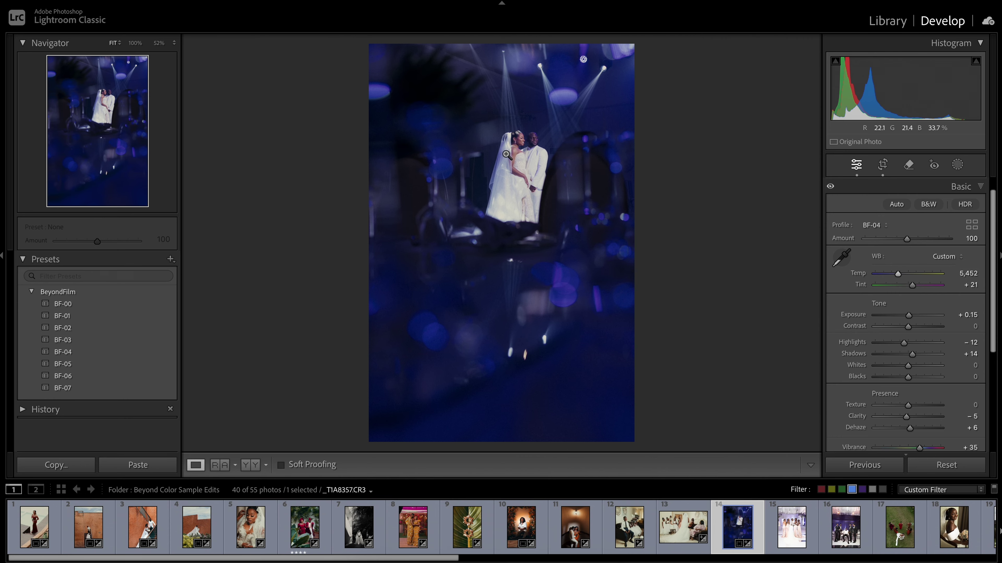
left_click(513, 99)
left_click_drag(559, 355, 559, 129)
left_click(606, 174)
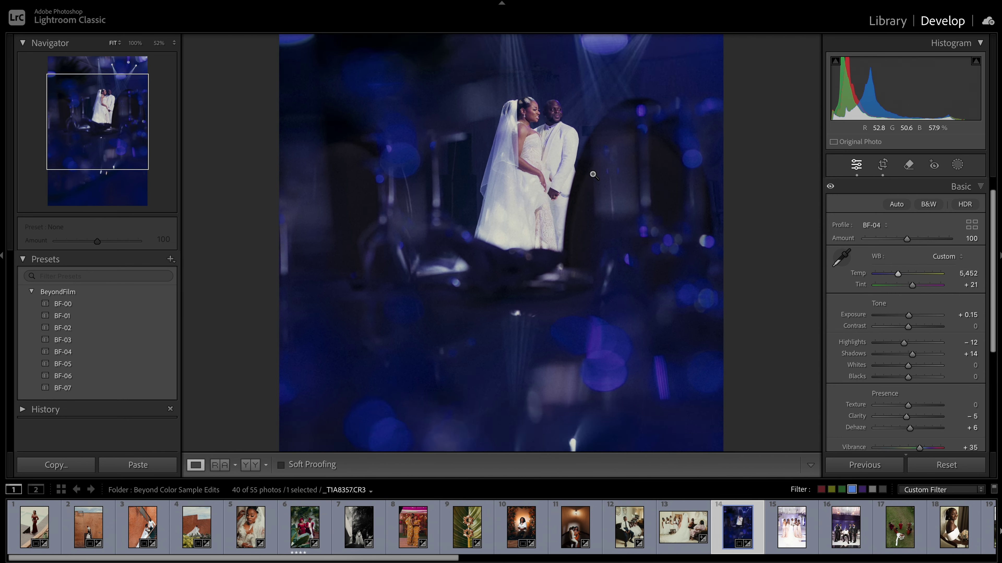
Add a radial gradient mask over the couple on stage, warm its color temperature slightly, and compare before and after.
left_click(958, 164)
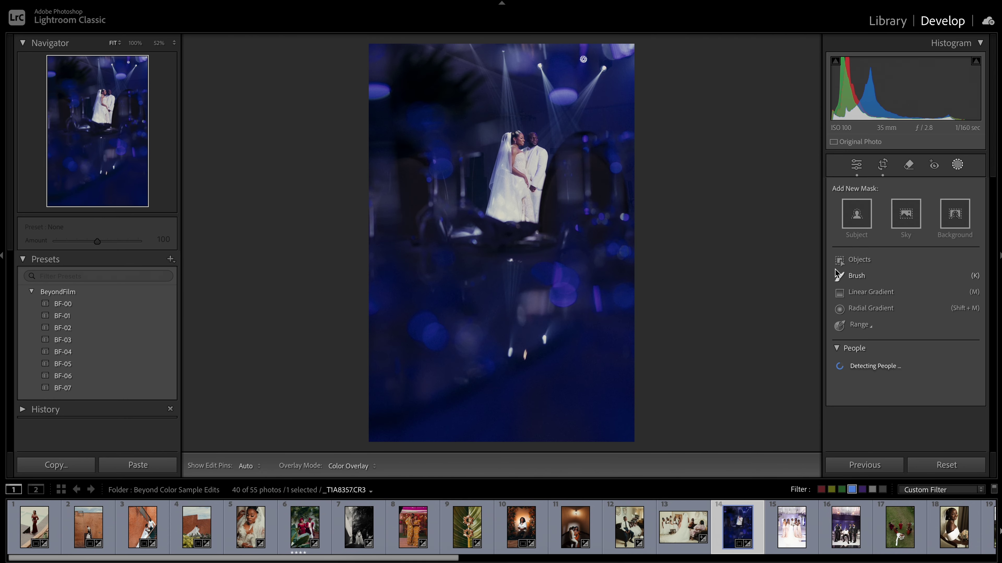
left_click(852, 316)
left_click_drag(522, 166, 582, 239)
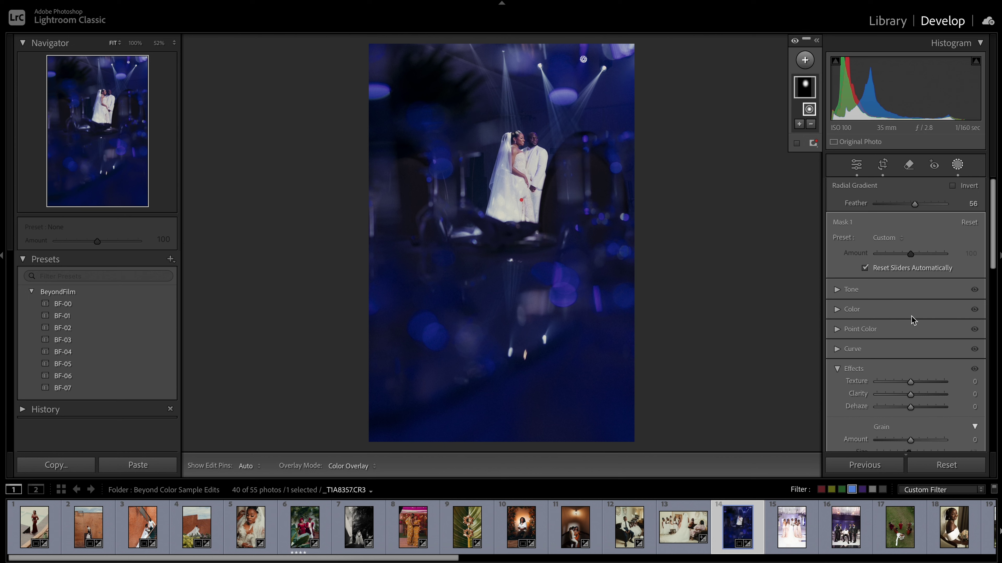
left_click(840, 311)
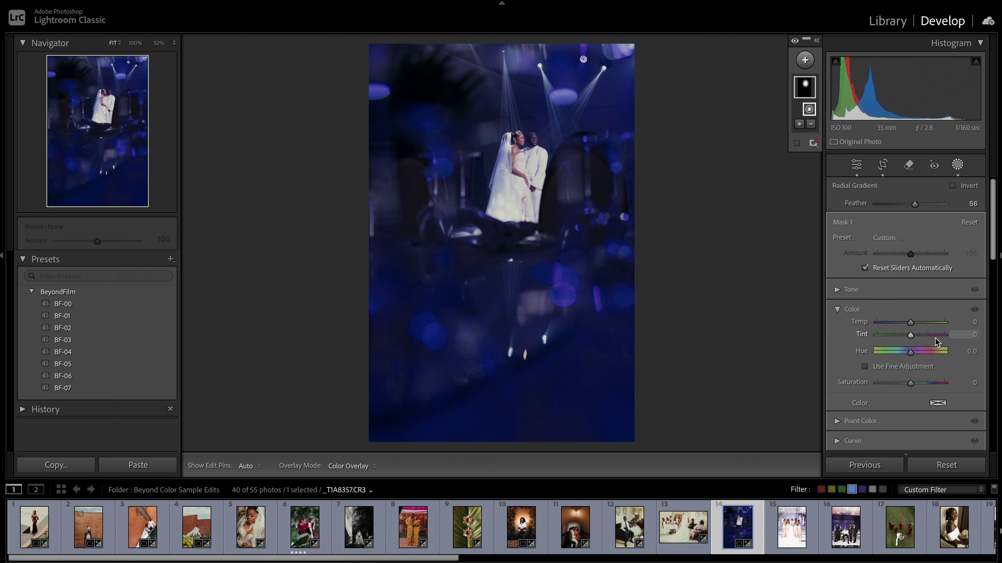
mouse_move(910, 323)
left_mouse_down()
mouse_move(911, 339)
mouse_move(919, 324)
mouse_move(894, 336)
mouse_move(921, 324)
left_mouse_up()
left_click(957, 165)
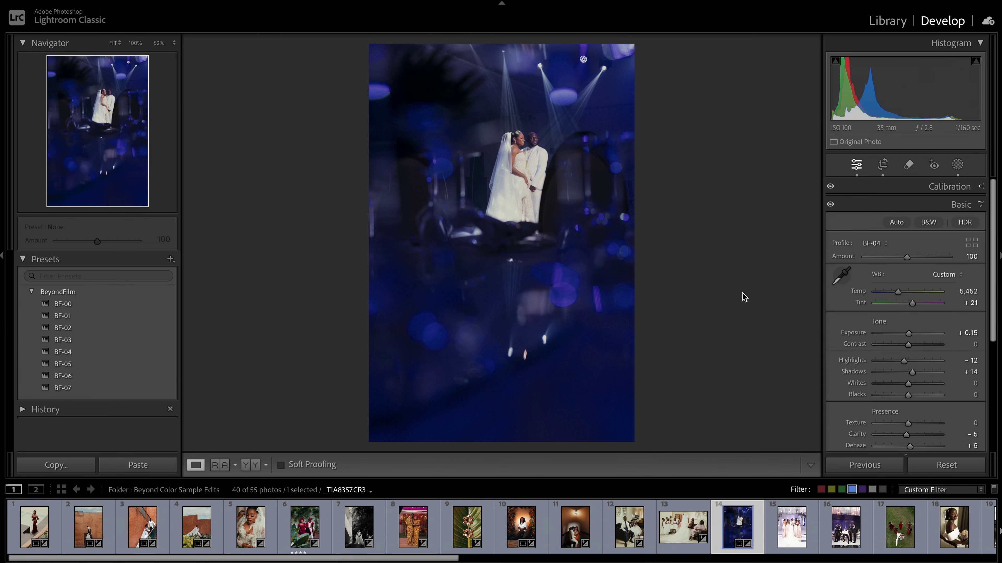
left_click(250, 464)
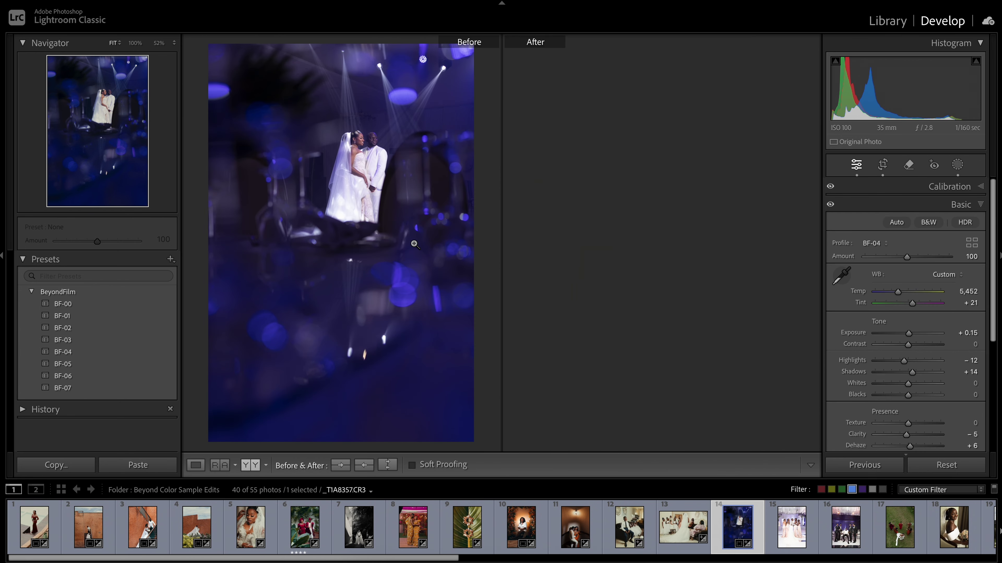
Apply the BF-02 preset to the bride with her bridesmaids, TJDR9138.CR3, in the single-photo view.
key("Right")
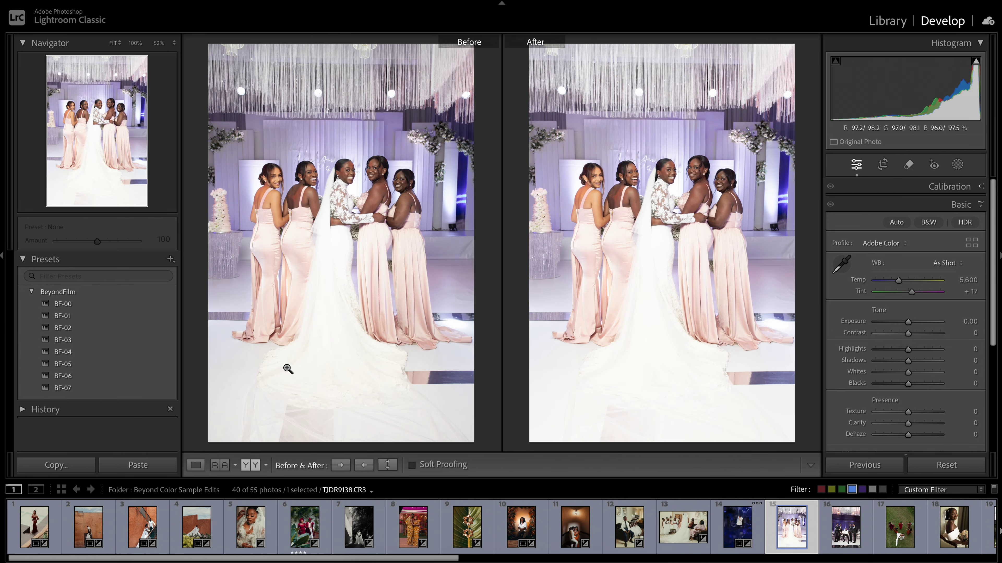
left_click(195, 465)
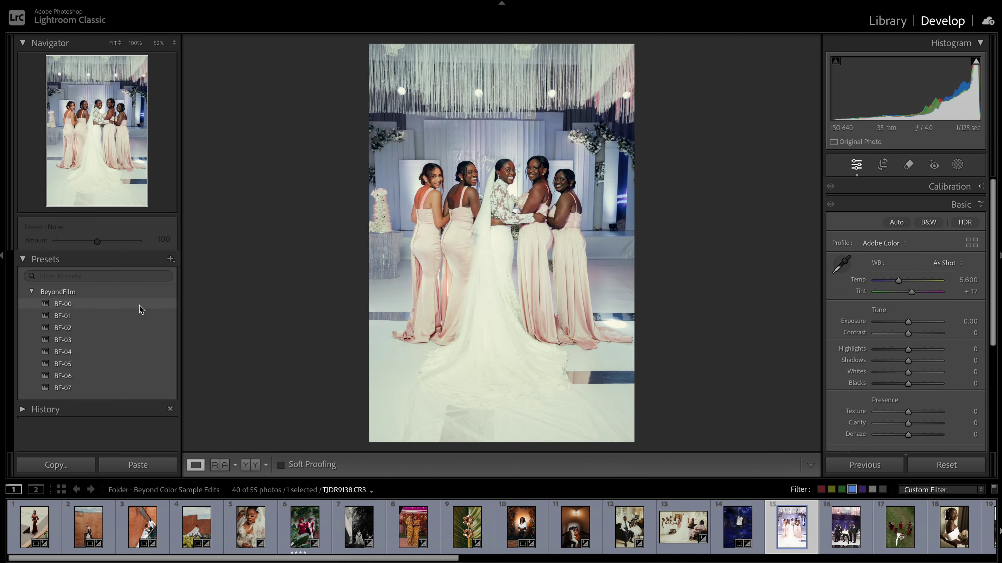
left_click(129, 333)
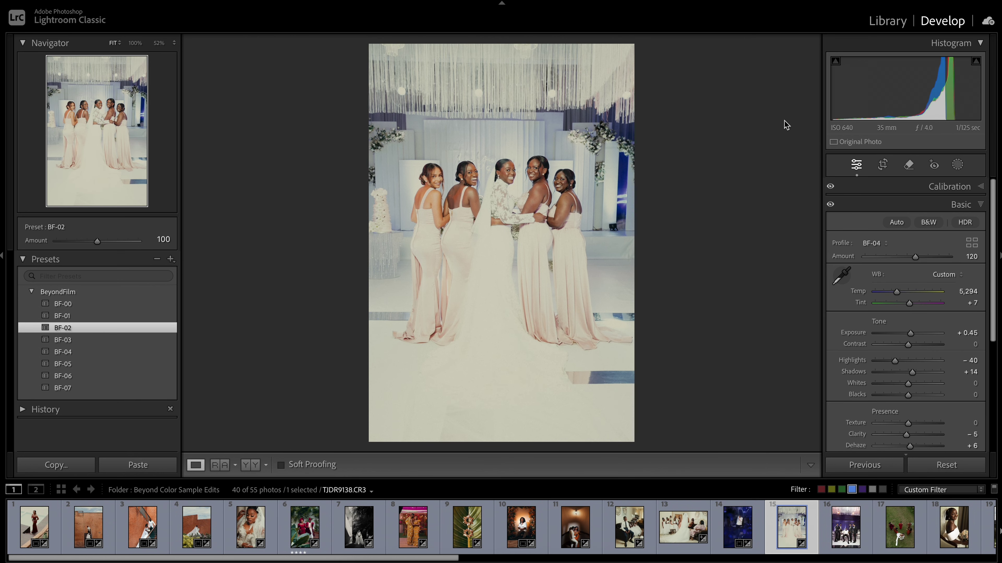
Set the bridesmaids photo's exposure to -0.17 and highlights to -100, and check the faces up close.
key("minus")
key("minus")
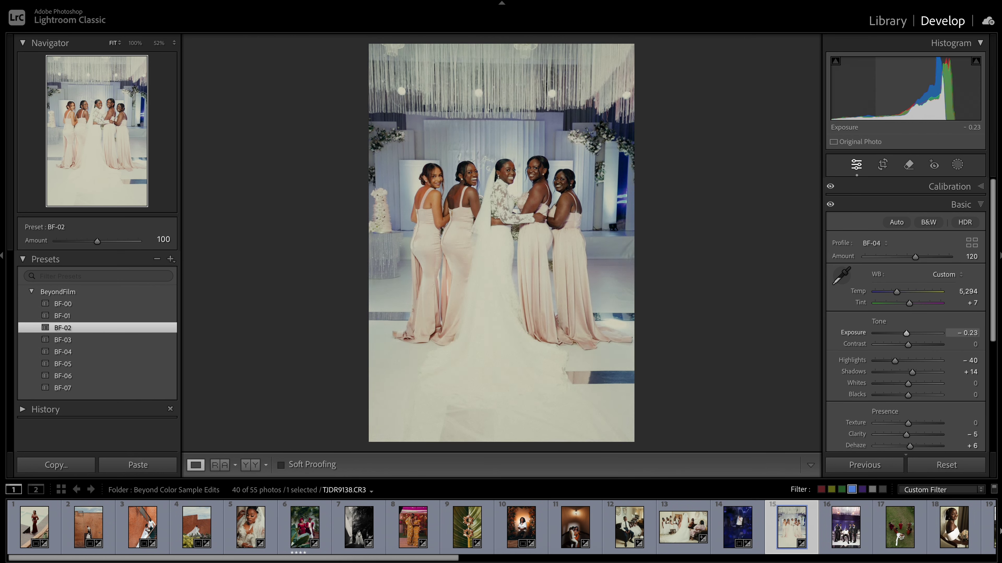
key("equal")
key("equal")
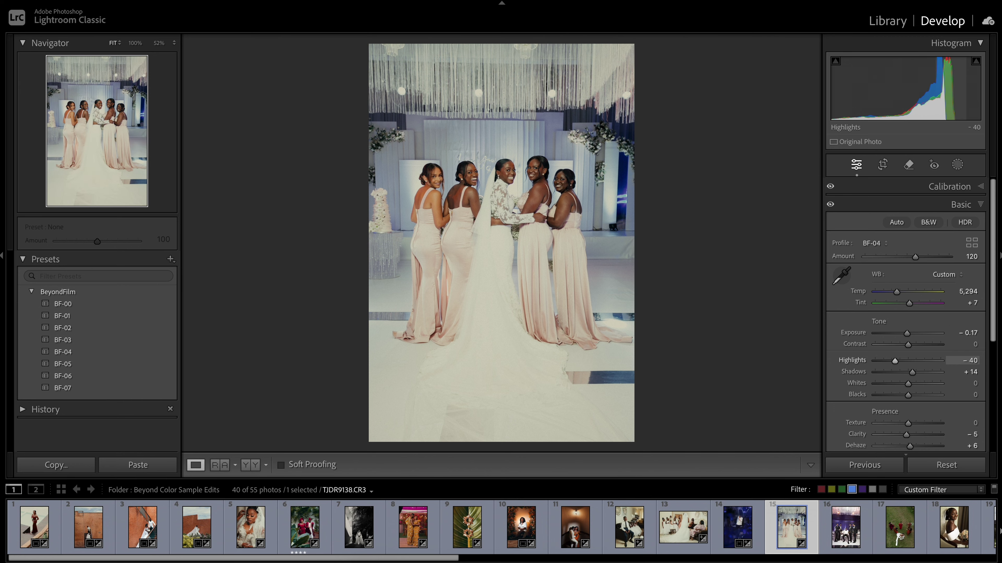
key("shift+minus")
key("shift+minus")
key("shift+minus")
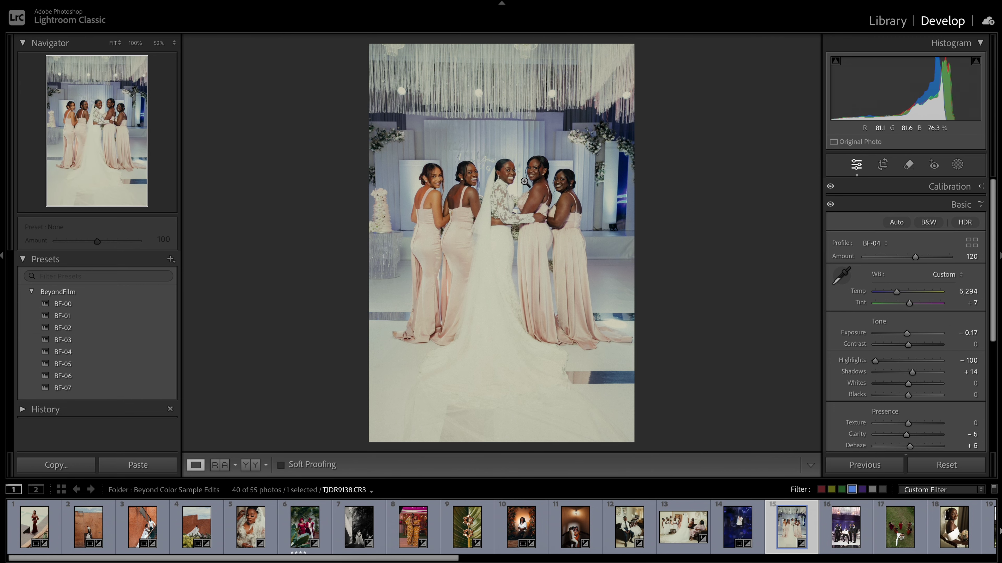
left_click(503, 177)
left_click(553, 158)
Apply BF-07 to the groom with his groomsmen, TJDR9161.CR3, and set the orange hue to +2 in the color mixer.
left_click(822, 529)
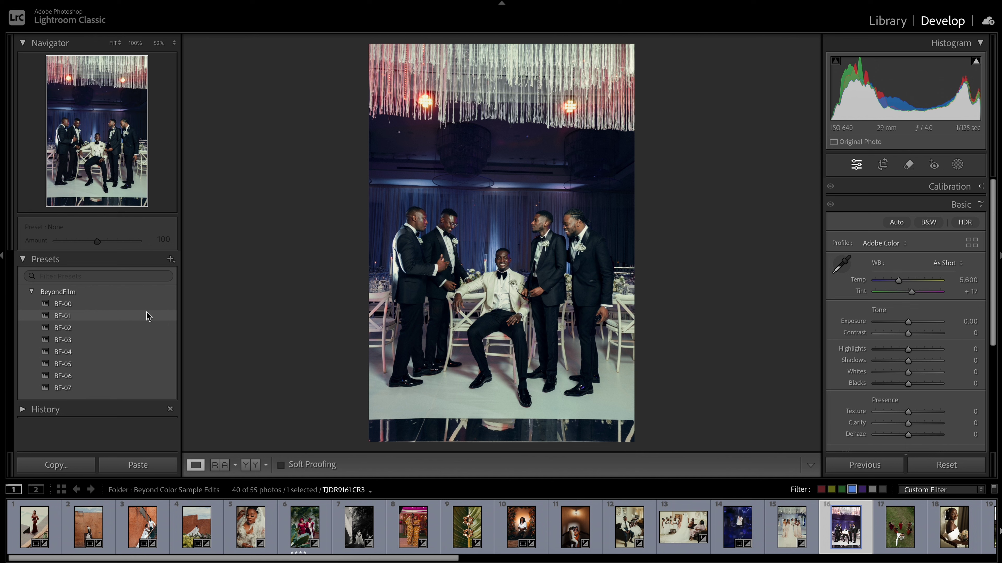
left_click(126, 391)
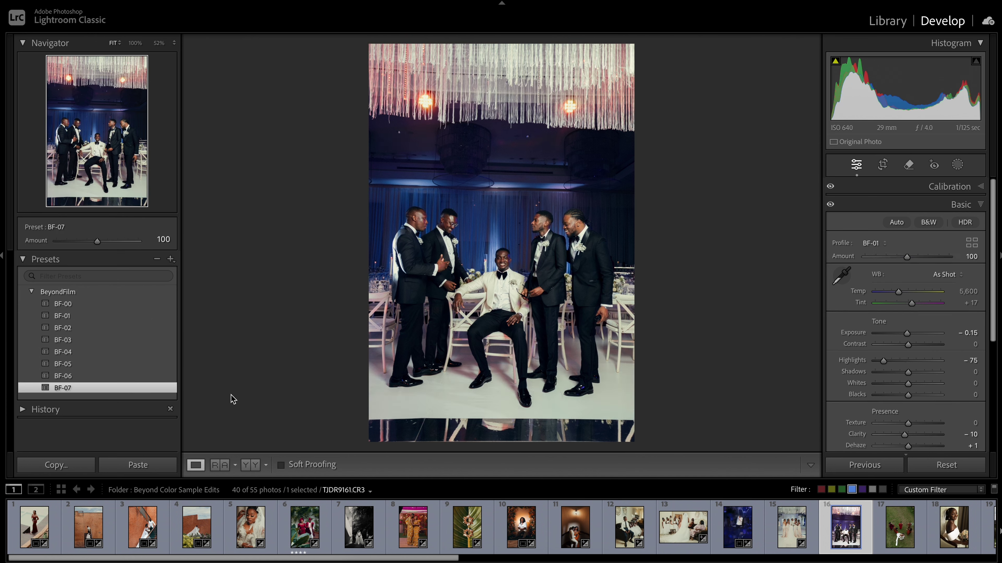
left_click(884, 206)
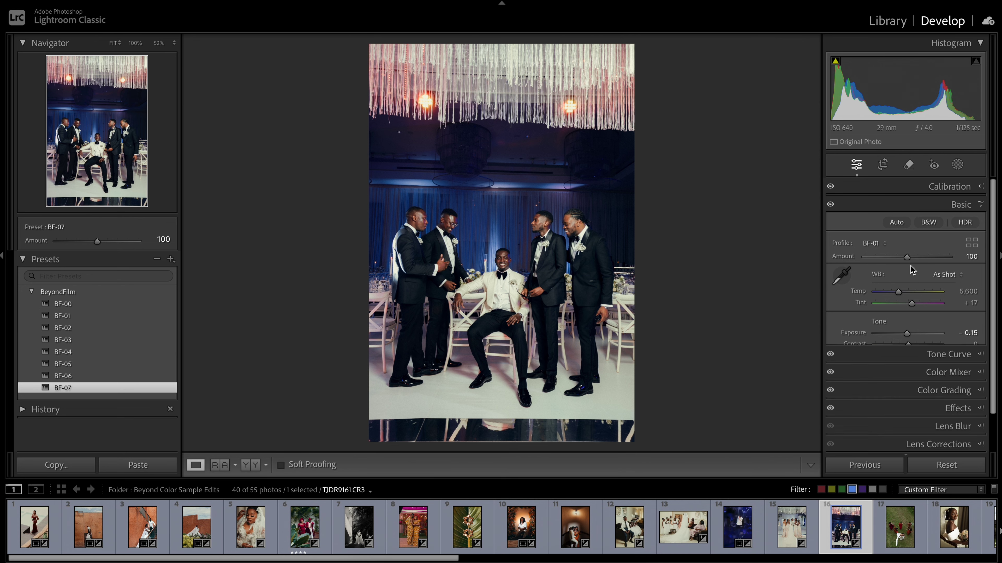
left_click(910, 240)
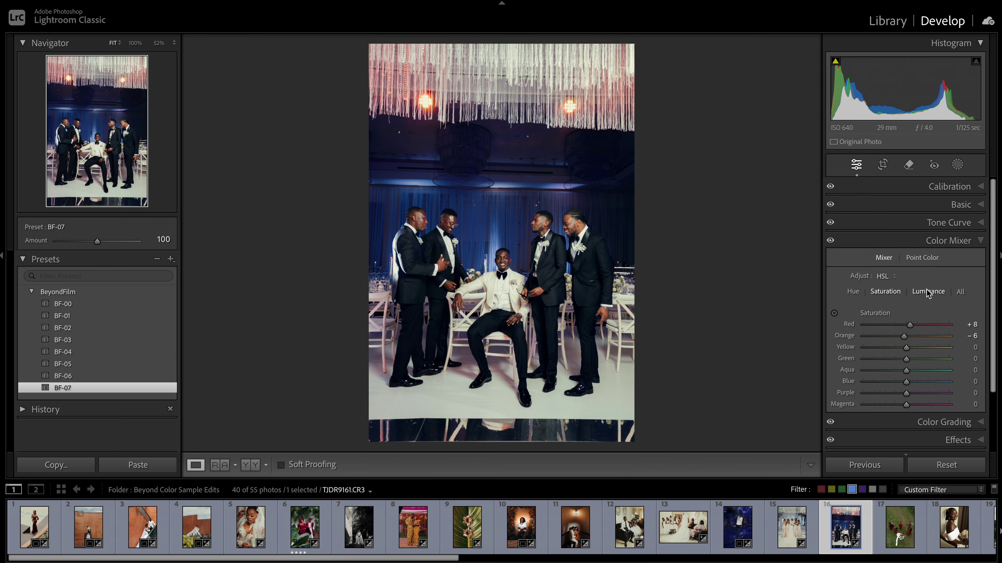
left_click(927, 292)
mouse_move(904, 336)
left_mouse_down()
mouse_move(887, 342)
mouse_move(906, 338)
left_mouse_up()
left_click(852, 292)
Crop the groomsmen photo slightly tighter at its original aspect, cutting off the dark reflective strip below the white floor.
left_click(882, 165)
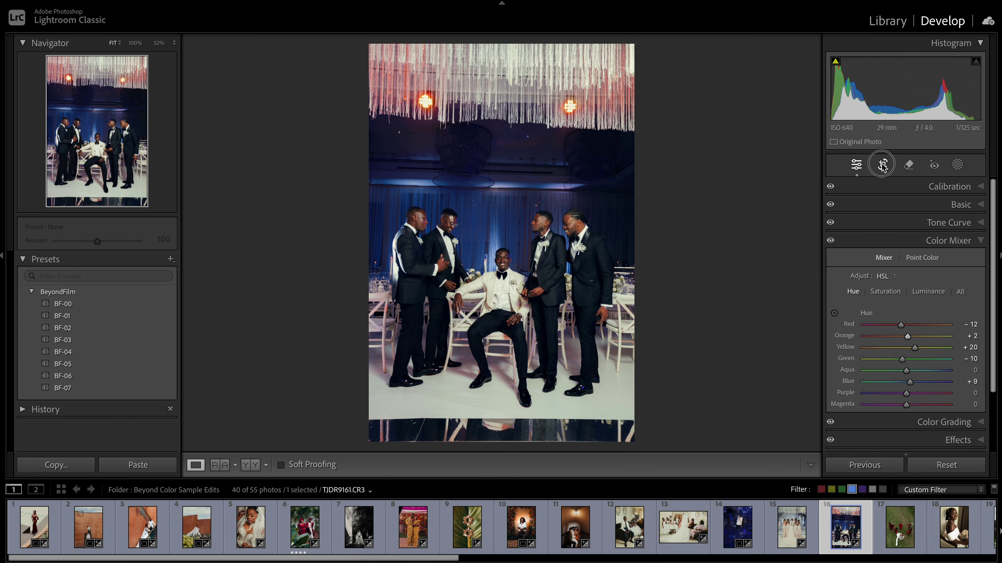
left_click_drag(578, 439, 578, 425)
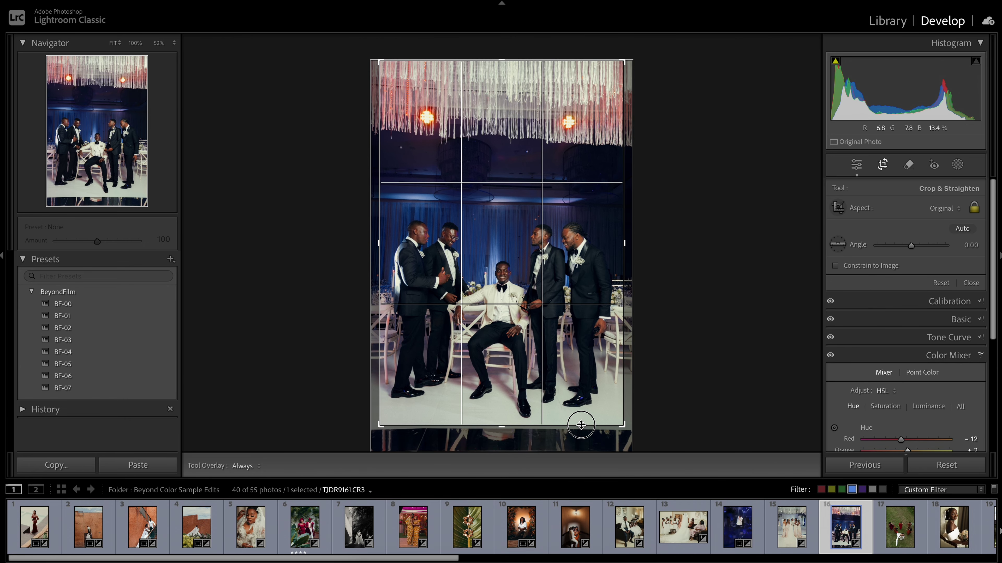
left_click(723, 337)
key("Return")
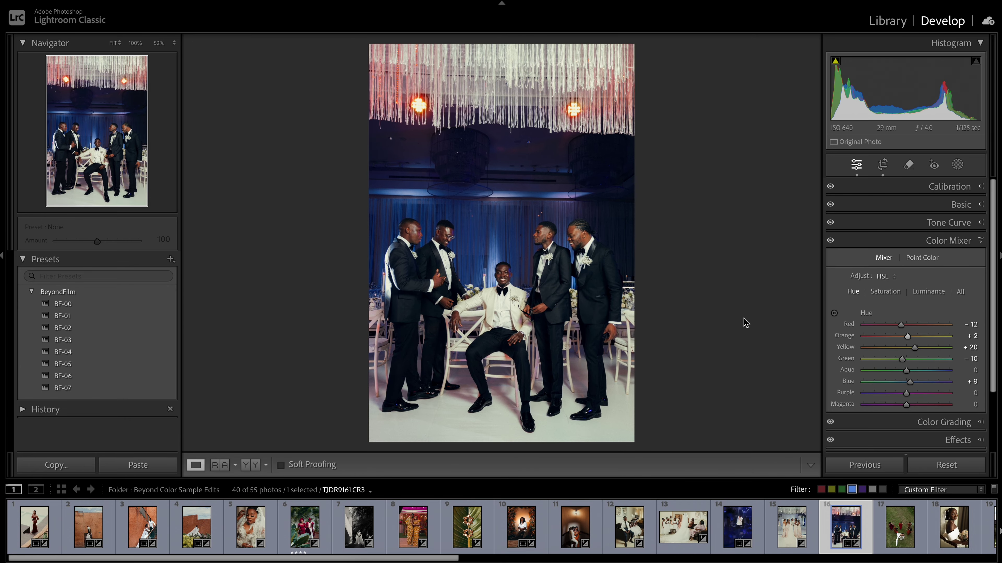
Set the groomsmen photo's highlights to -47 and shadows to +22.
left_click(940, 205)
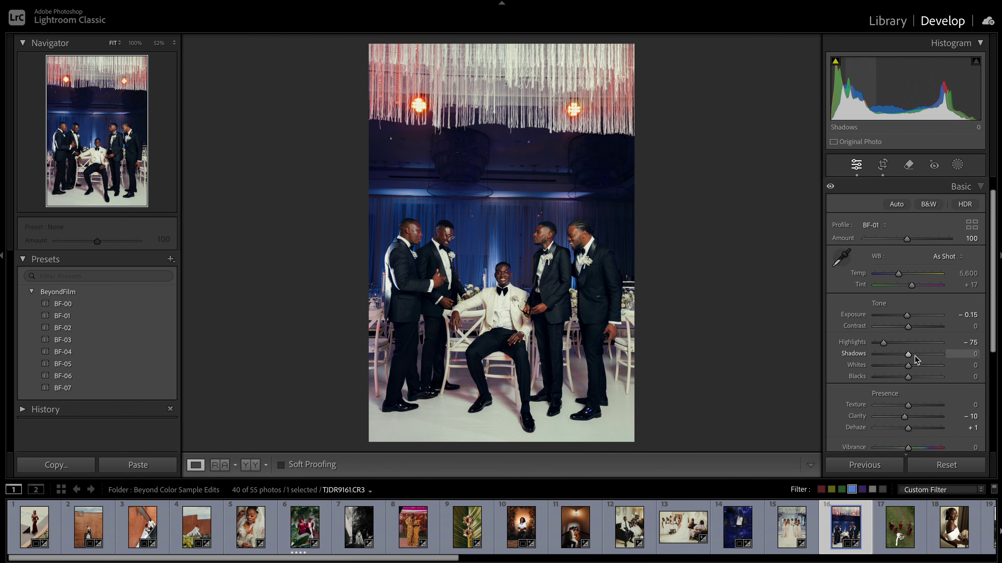
left_click_drag(914, 355, 893, 344)
Apply BF-02 to the overhead photo of the bride and bridesmaids on grass, GHOG6435.CR3, and check the faces up close.
scroll(806, 529, "down", 5)
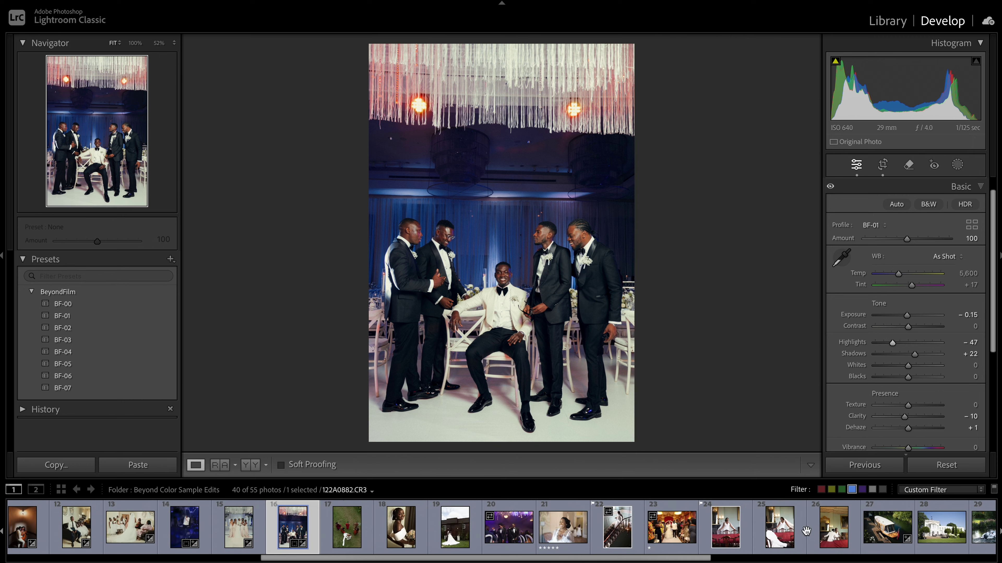
scroll(806, 538, "up", 5)
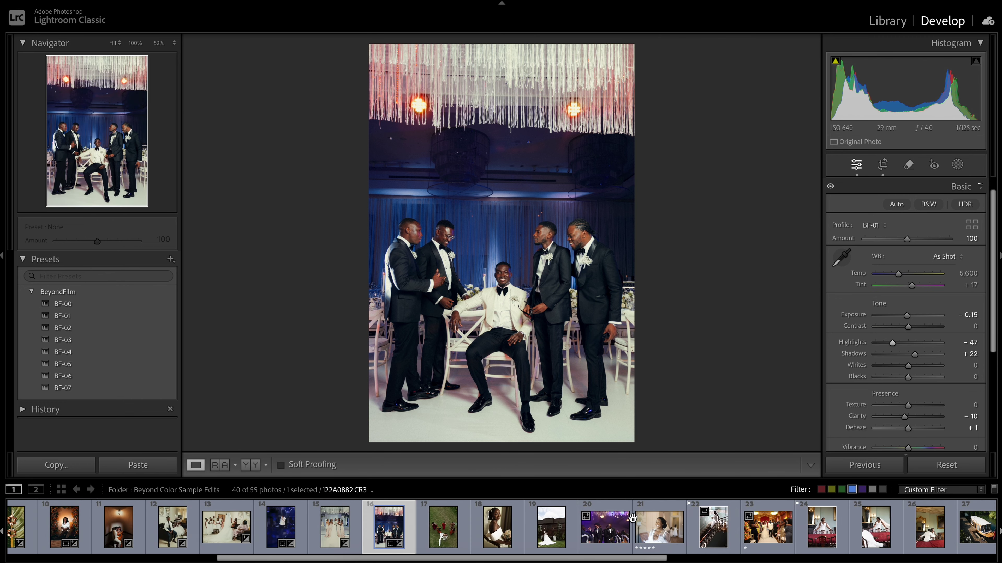
left_click(453, 540)
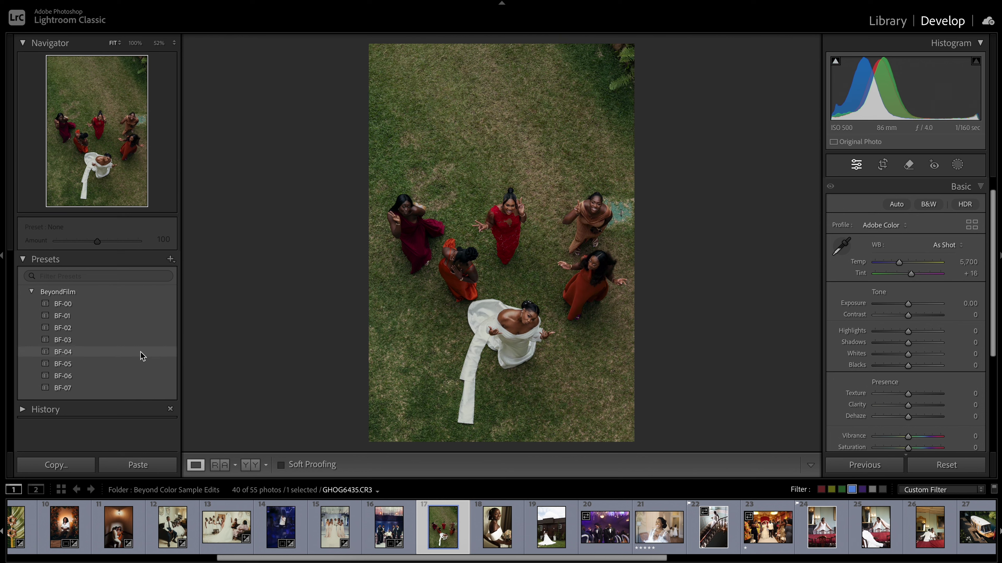
left_click(144, 330)
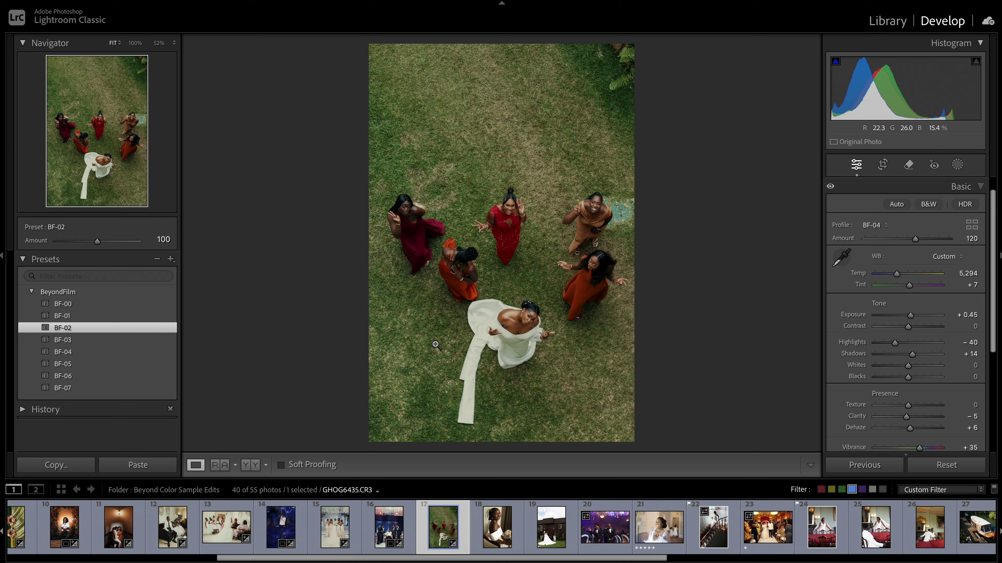
left_click(405, 207)
left_click_drag(446, 253, 427, 215)
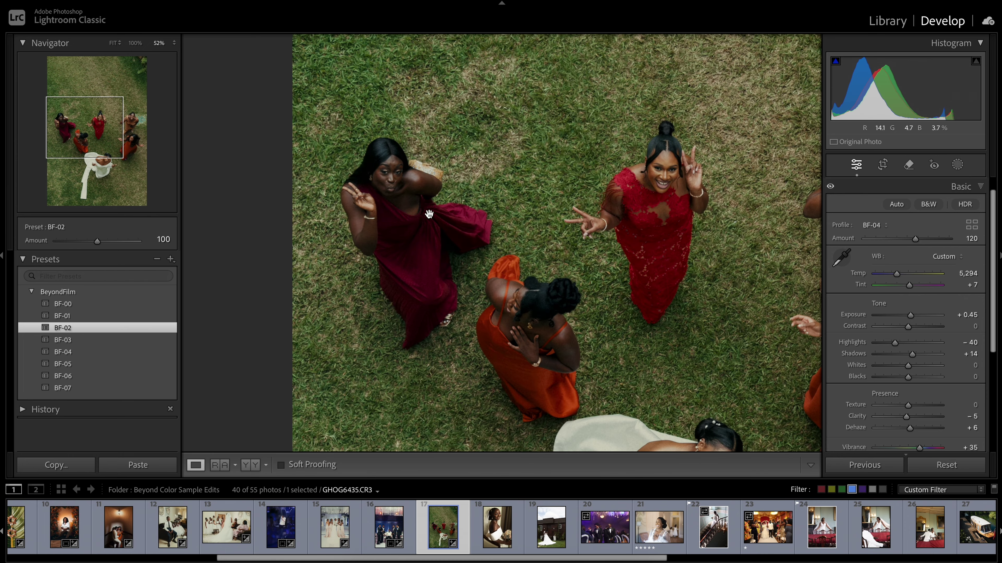
left_click_drag(741, 218, 524, 193)
left_click_drag(570, 328, 560, 237)
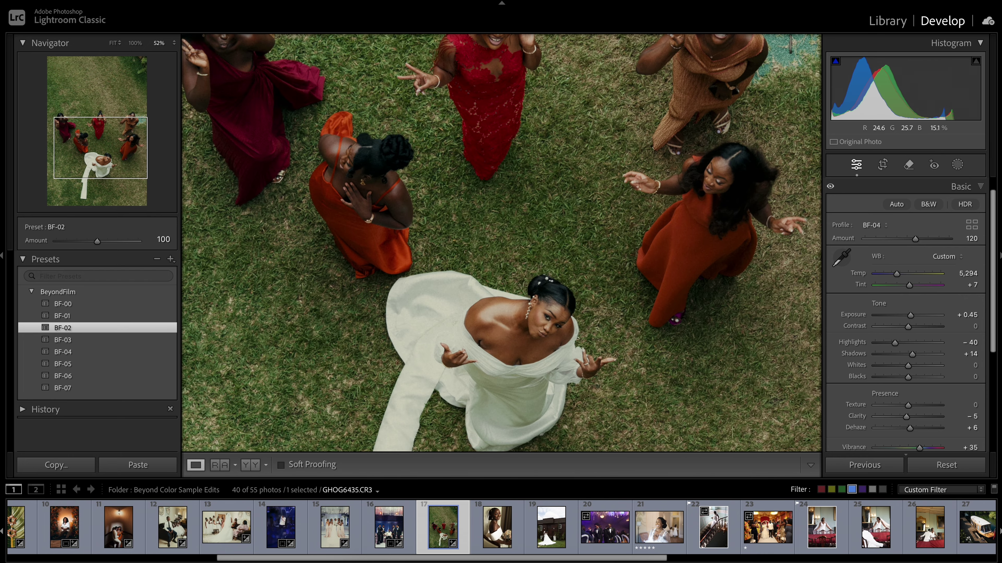
left_click(334, 359)
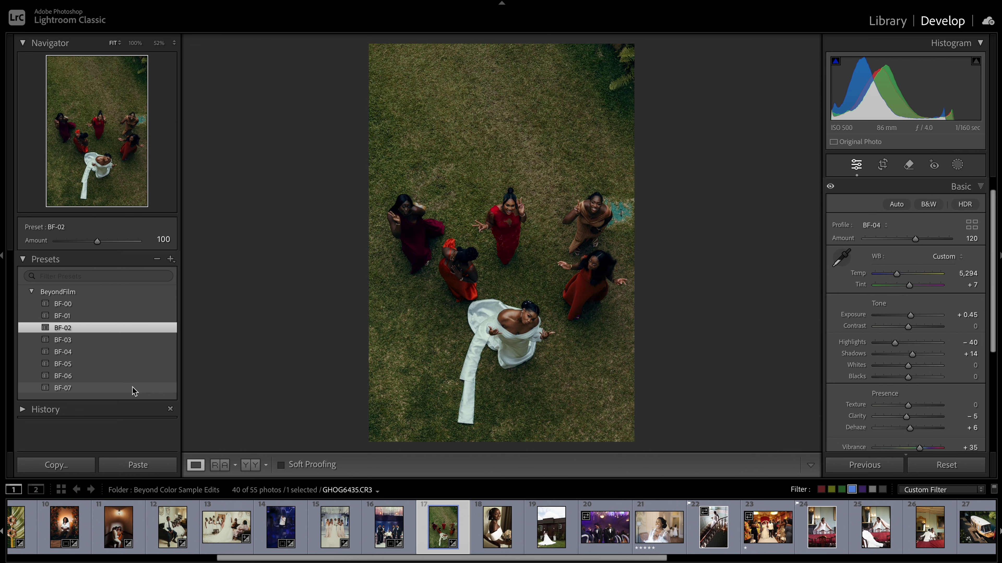
Try BF-07 and BF-01 on the overhead photo, with highlights 0, exposure +0.25 and profile amount 78 on BF-01.
left_click(132, 389)
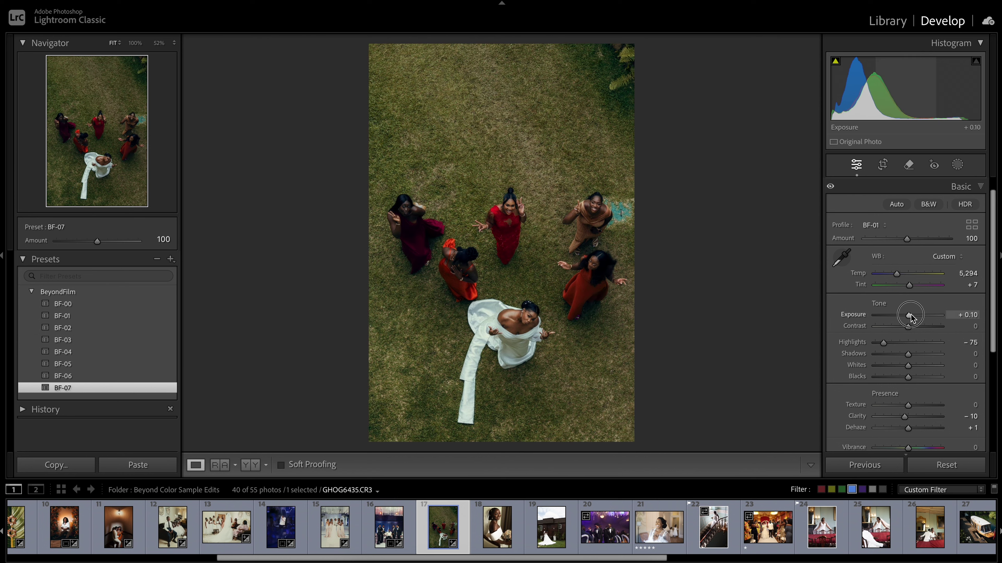
left_click(139, 316)
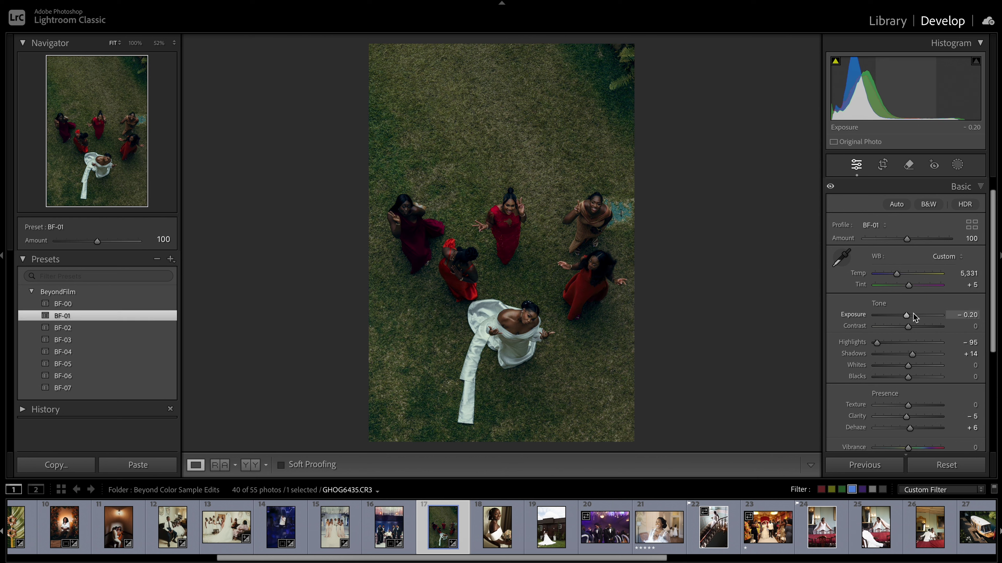
double_click(880, 342)
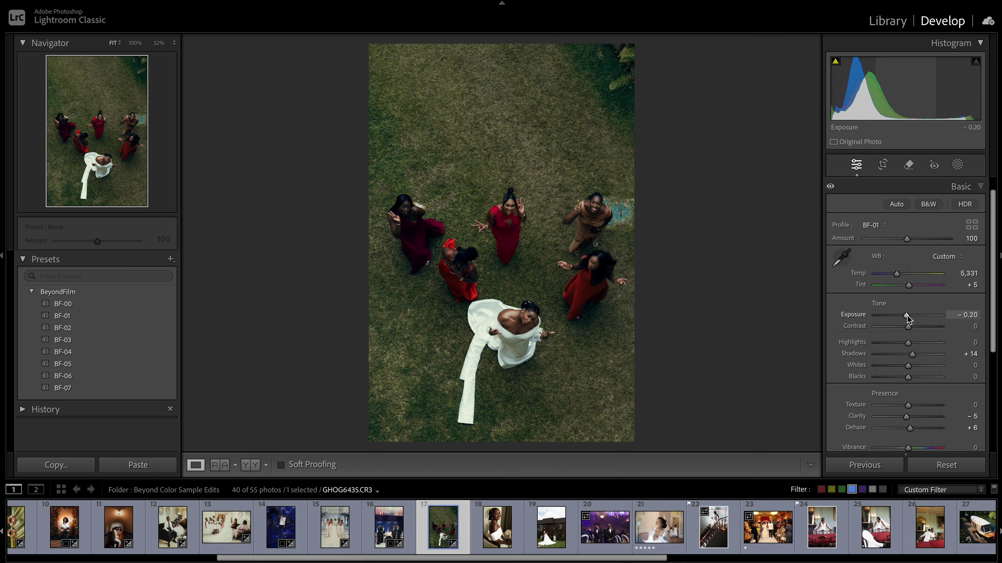
left_click_drag(907, 316, 909, 316)
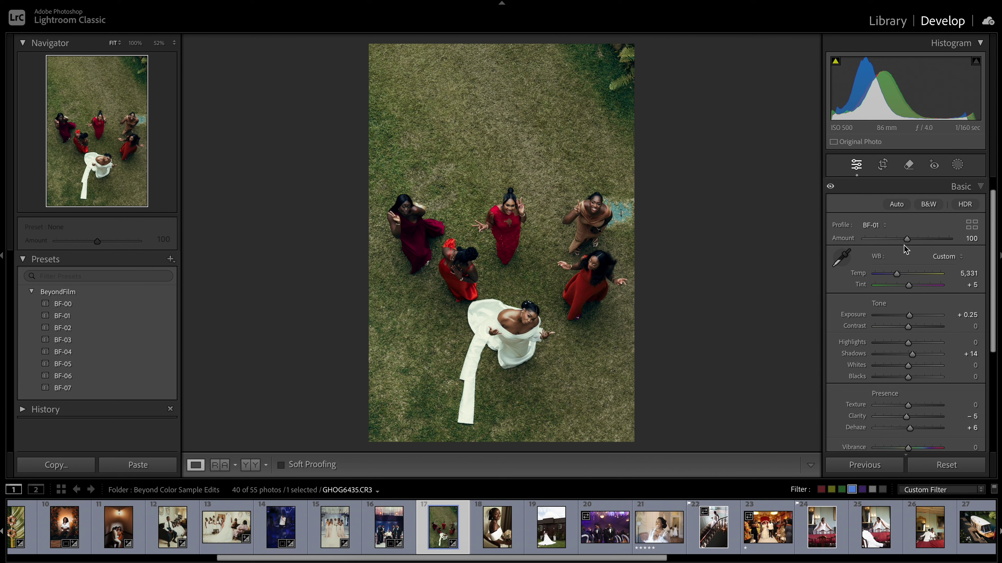
left_click_drag(907, 239, 898, 241)
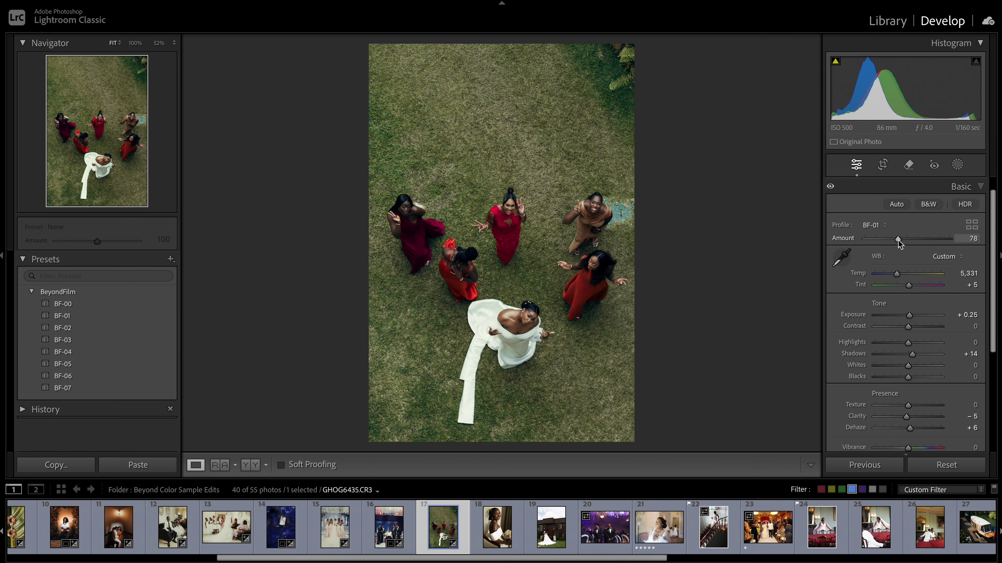
Apply BF-06 to the overhead photo and set the color grading shadows' saturation to 9.
left_click(155, 377)
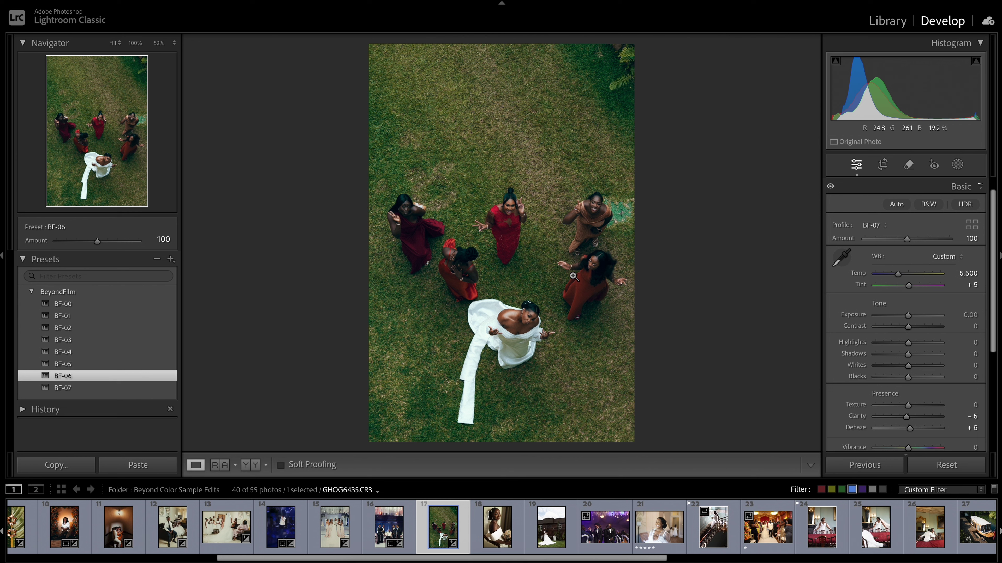
left_click(925, 187)
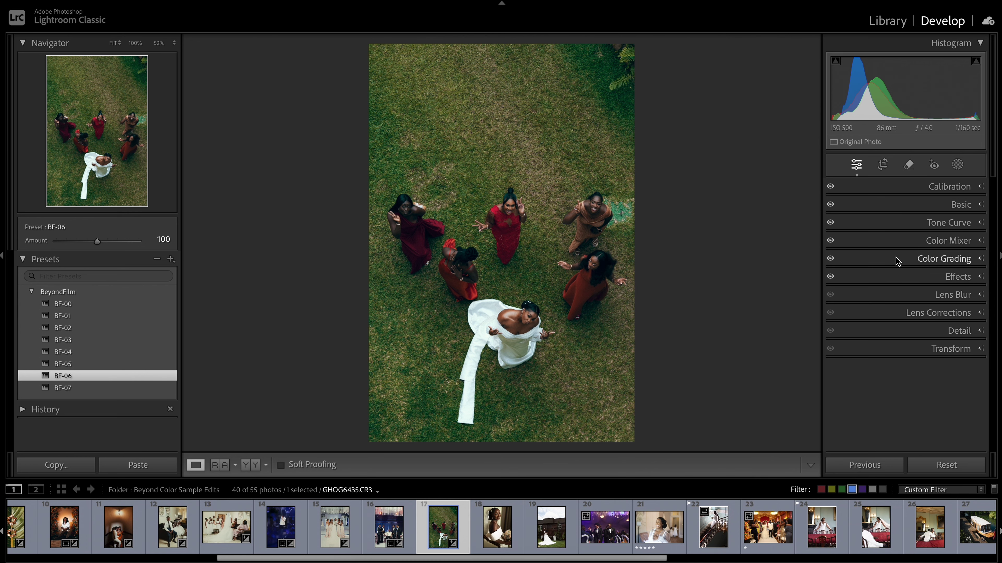
left_click(898, 261)
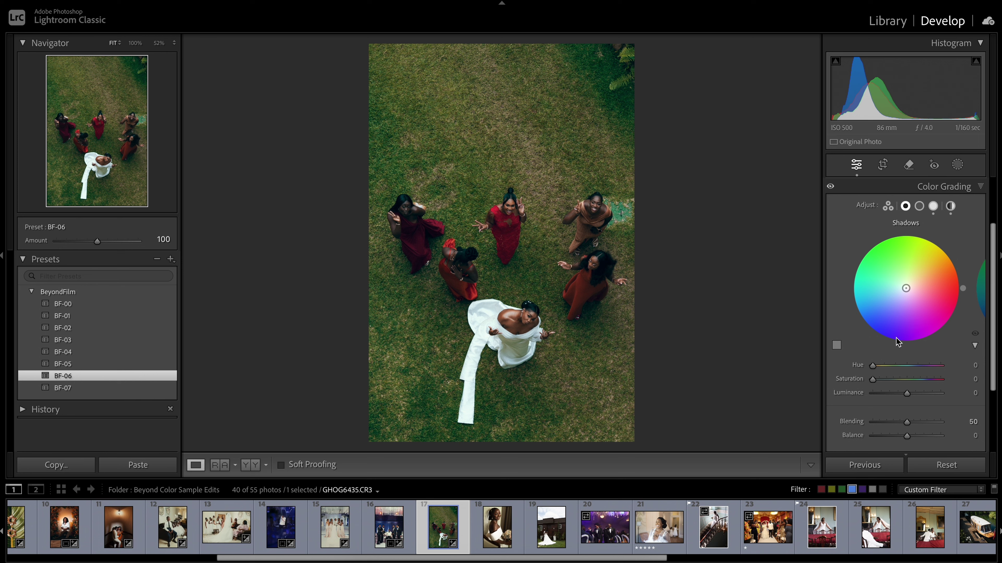
left_click_drag(873, 380, 879, 383)
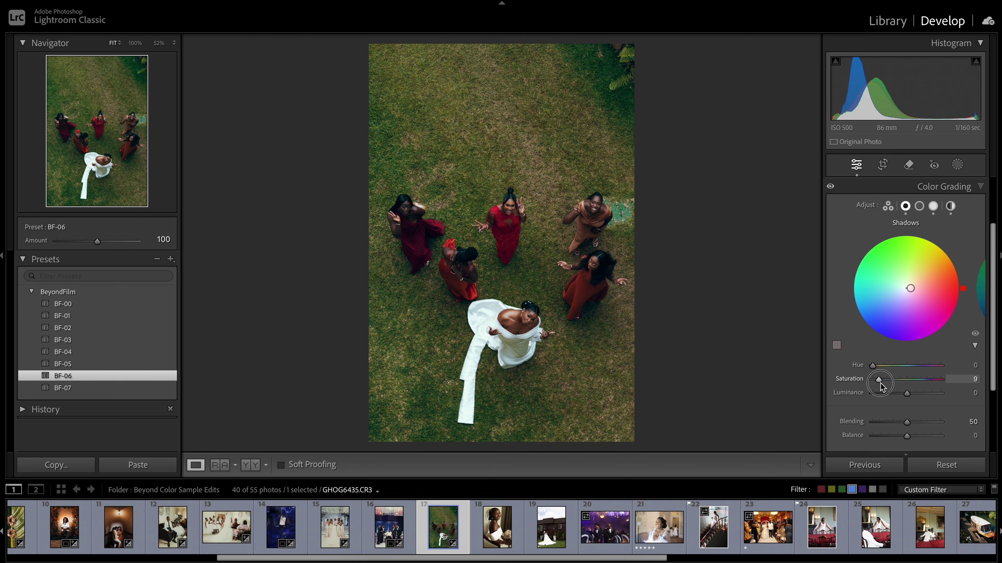
Set the overhead photo's BF-07 profile amount to 85.
scroll(907, 296, "up", 3)
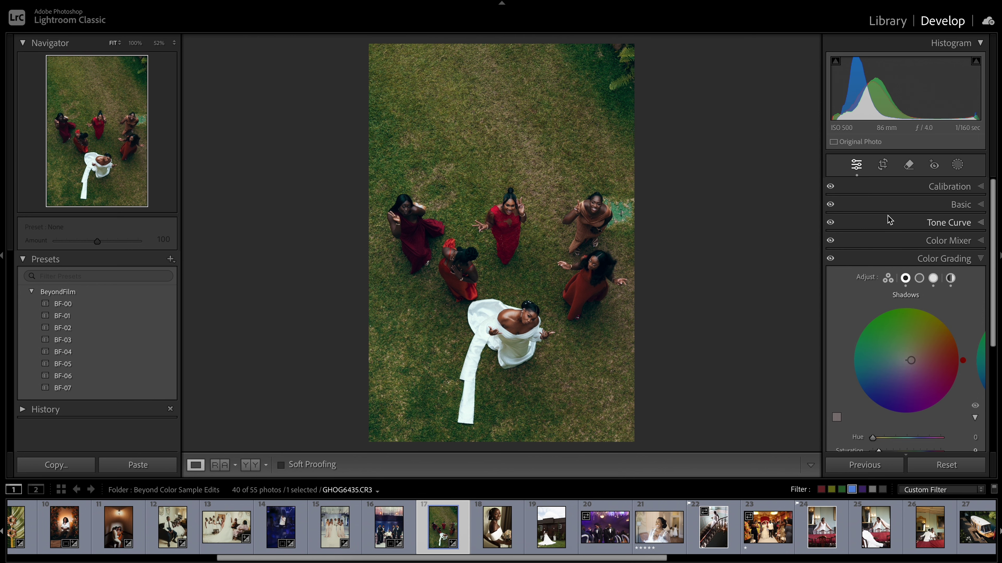
left_click(903, 206)
left_click_drag(906, 239, 901, 240)
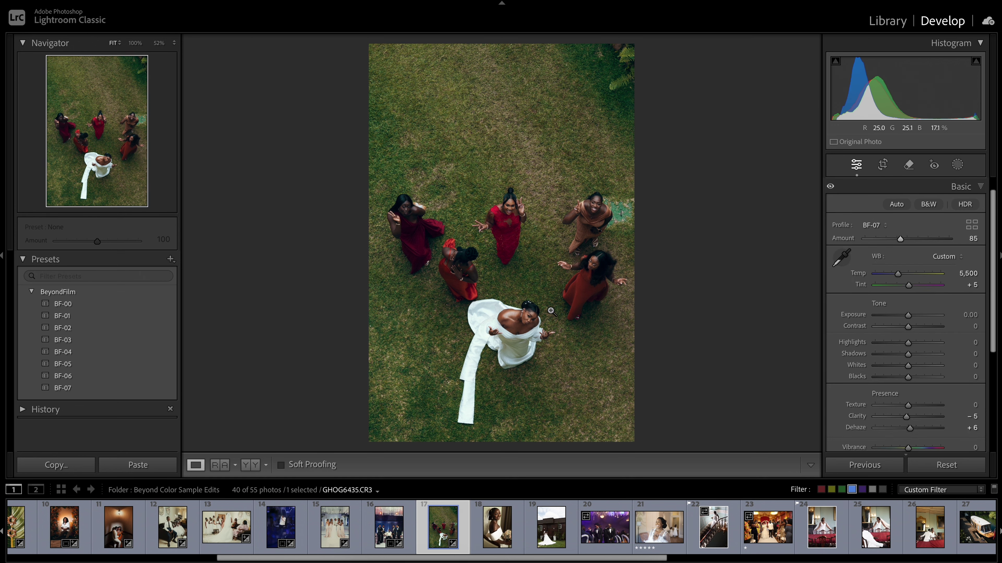
Apply BF-04 to the portrait of the seated bride with bouquet, TJDR1990.CR3.
scroll(546, 528, "down", 5)
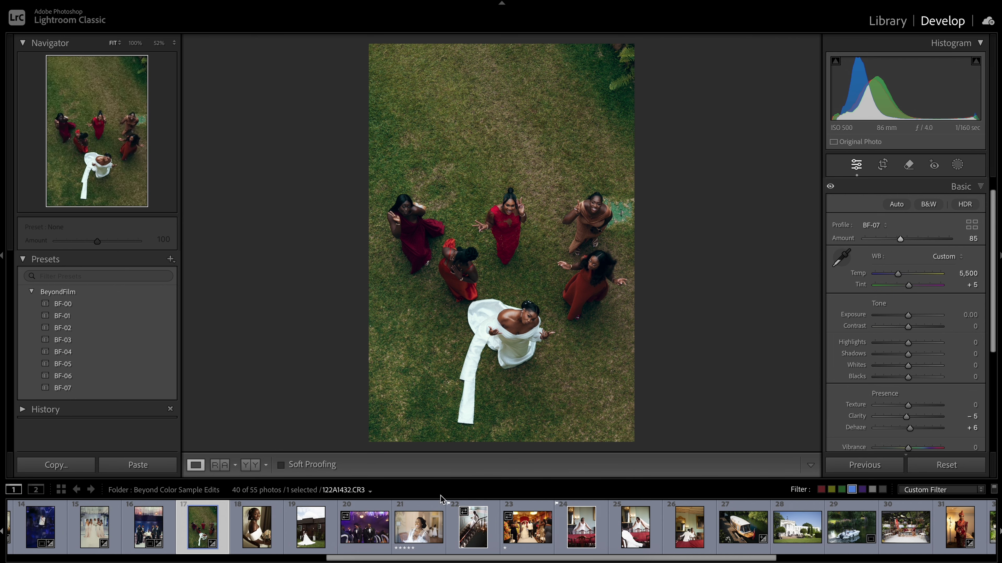
left_click(264, 533)
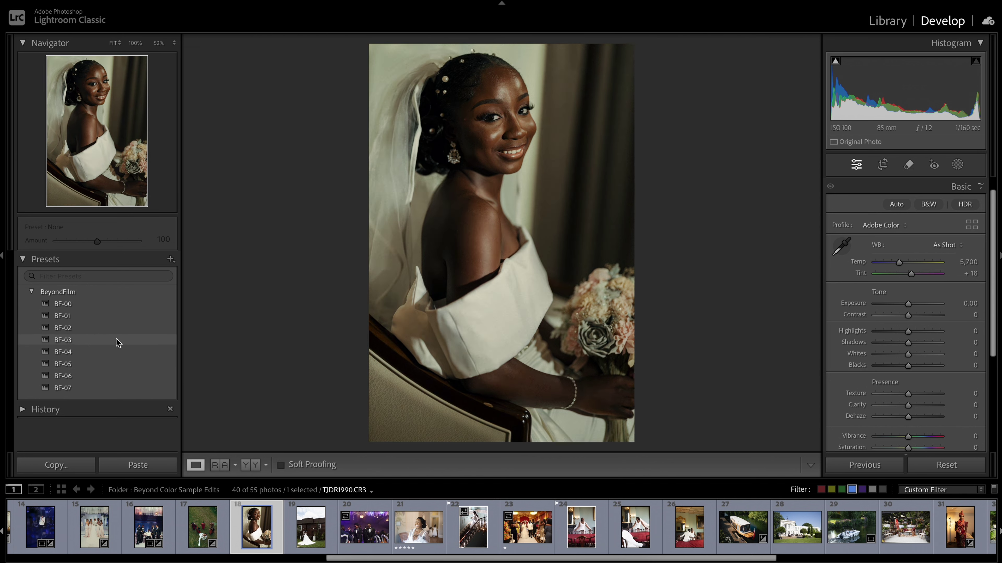
left_click(113, 353)
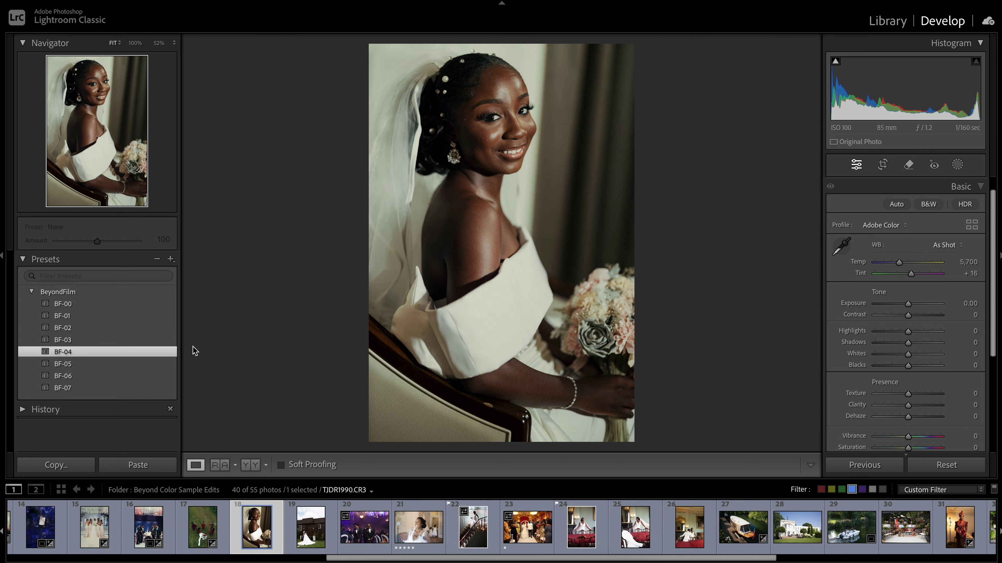
Set the bride portrait's exposure to +0.15 and highlights to -56, and compare before and after side by side.
left_click_drag(912, 317, 871, 349)
left_click(251, 465)
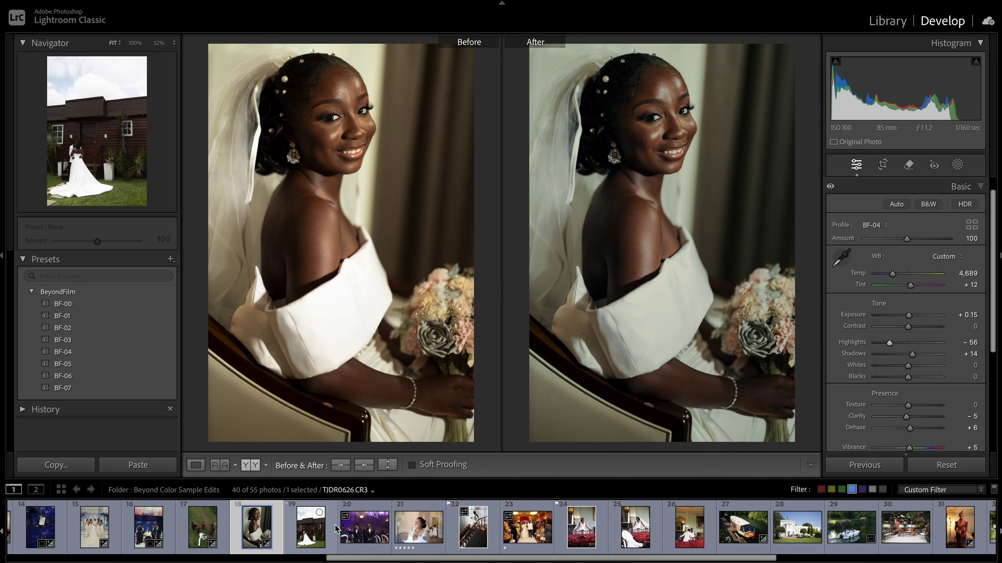
Apply BF-07 to the couple outside the wooden building, TJDR0626.CR3, with highlights -82, shadows +16 and slightly raised exposure.
left_click(310, 528)
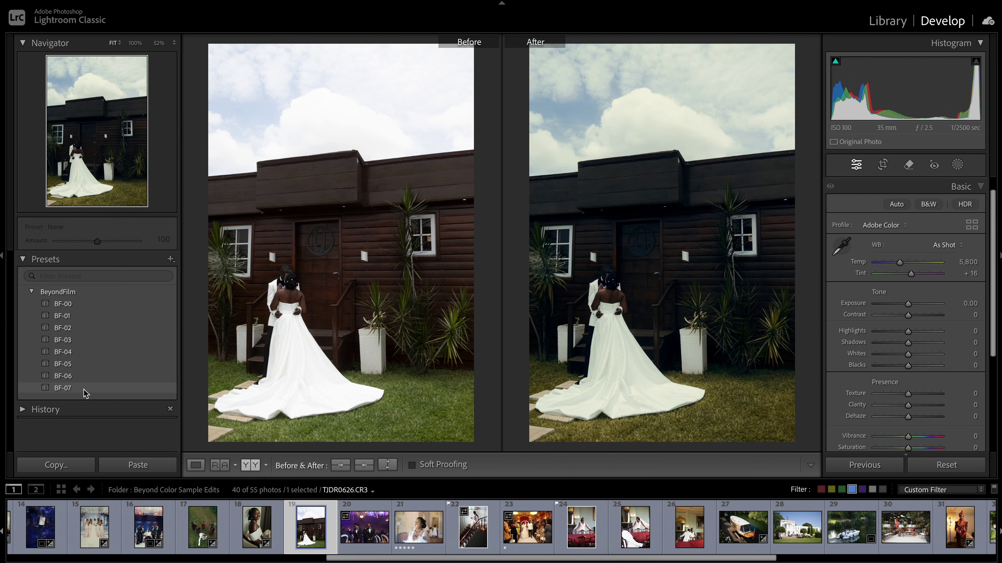
left_click(63, 388)
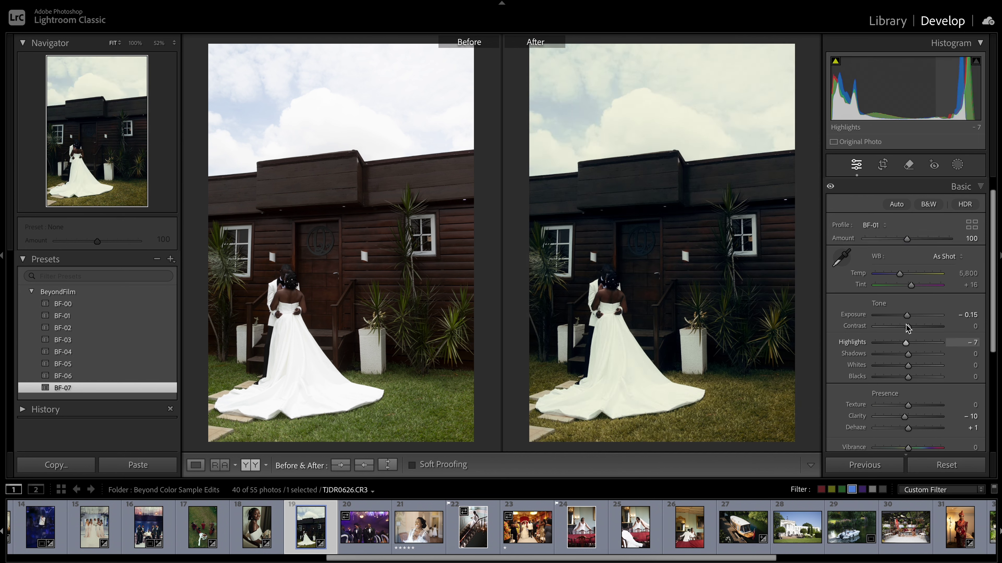
mouse_move(905, 343)
left_mouse_down()
mouse_move(881, 343)
mouse_move(914, 355)
left_mouse_up()
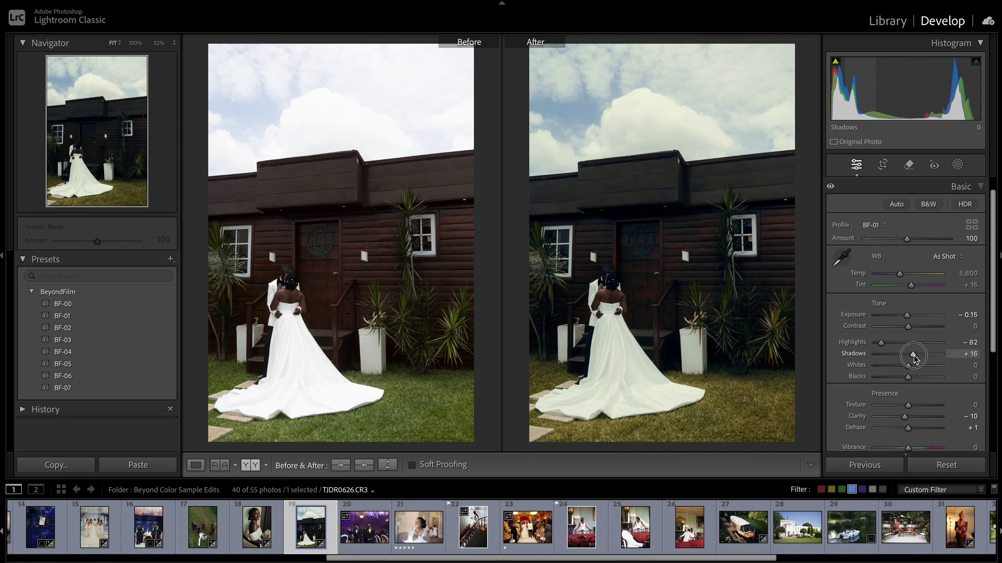
left_click_drag(905, 319, 910, 318)
Set the calibration shadows tint of the wooden building photo to +2.
left_click(927, 185)
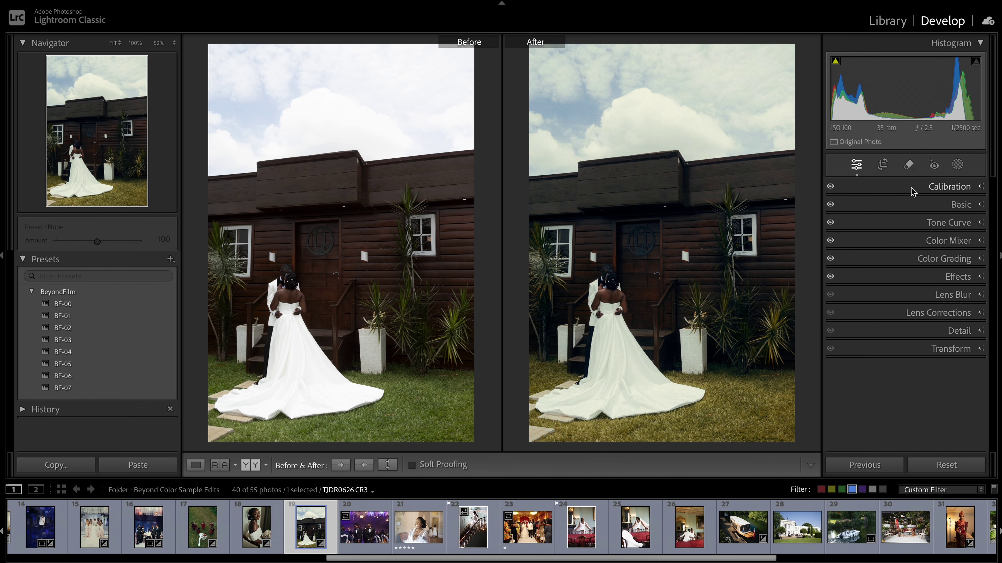
left_click(911, 190)
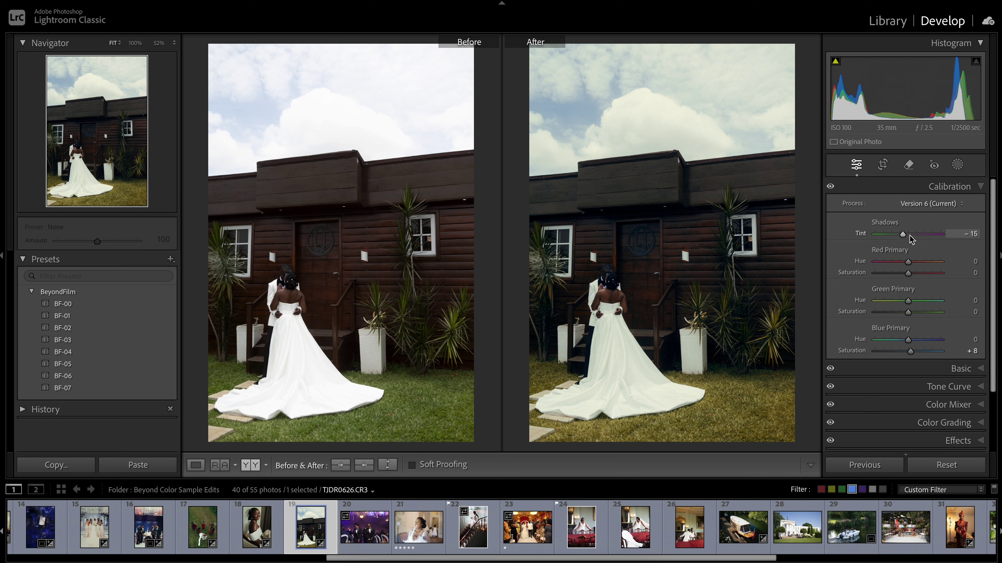
left_click_drag(904, 239, 910, 236)
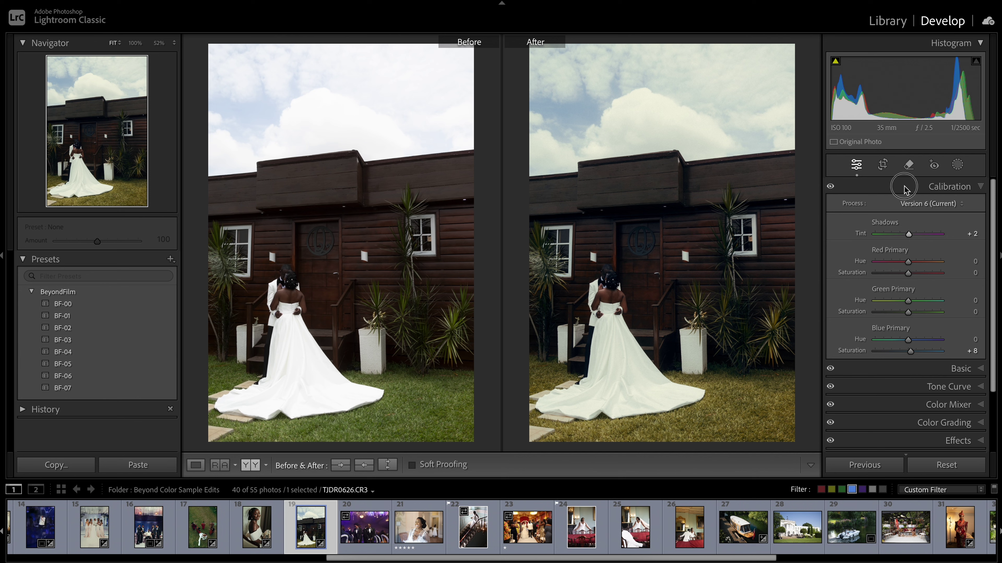
left_click(912, 190)
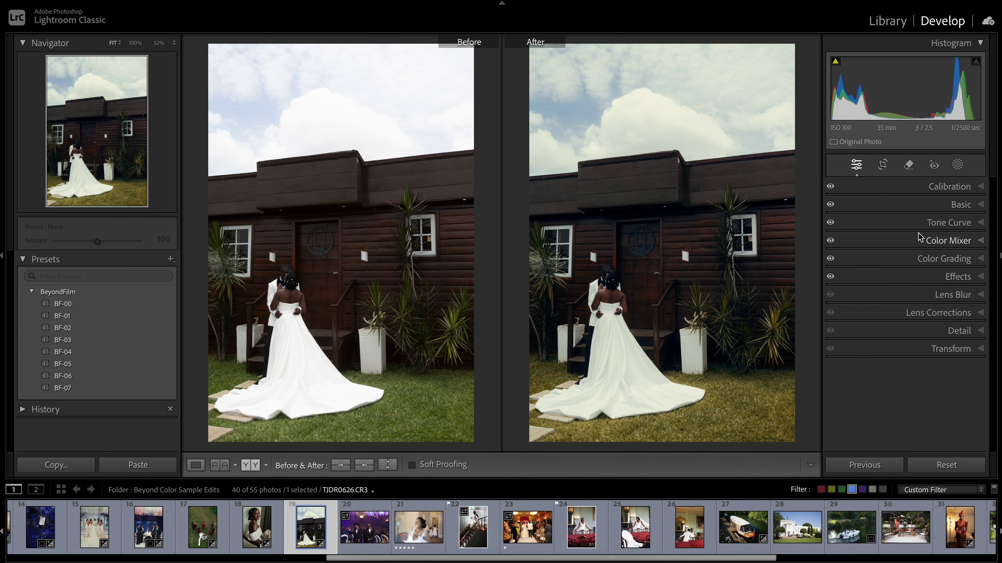
Set the green hue to +29 in the color mixer for the wooden building photo.
left_click(910, 242)
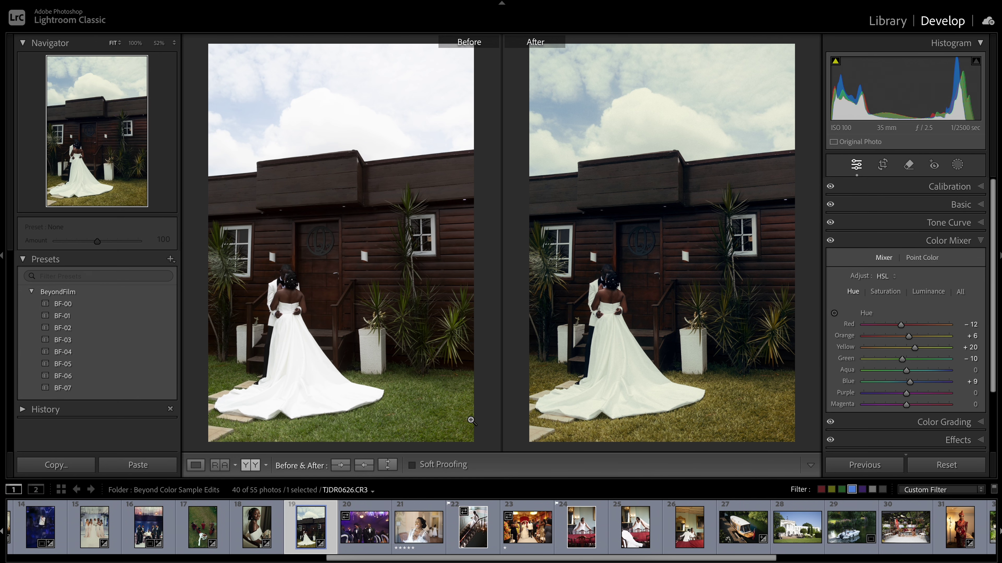
left_click_drag(902, 359, 923, 364)
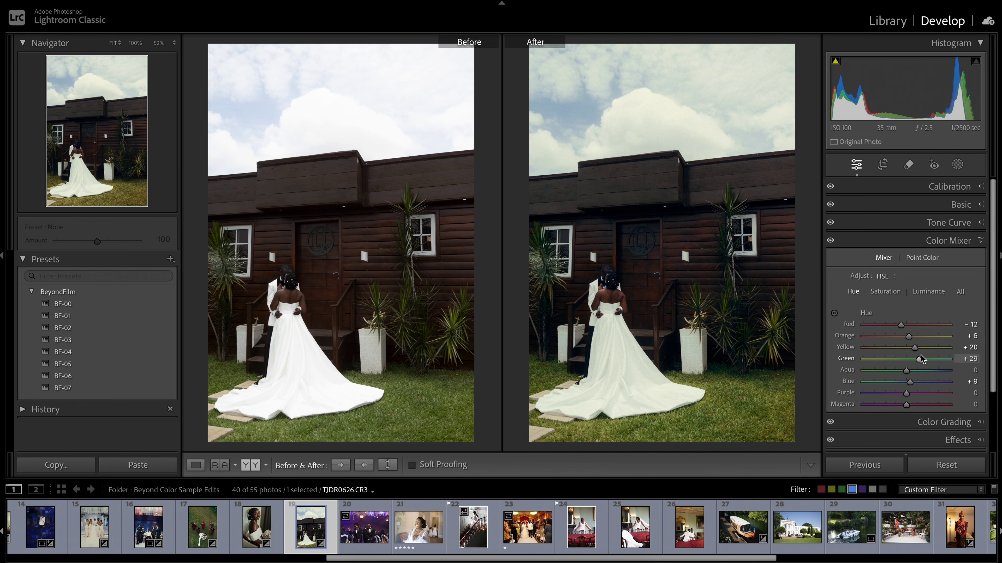
Set the exposure of the wooden building photo to +0.20 and its white balance temperature to 5,604.
left_click(902, 211)
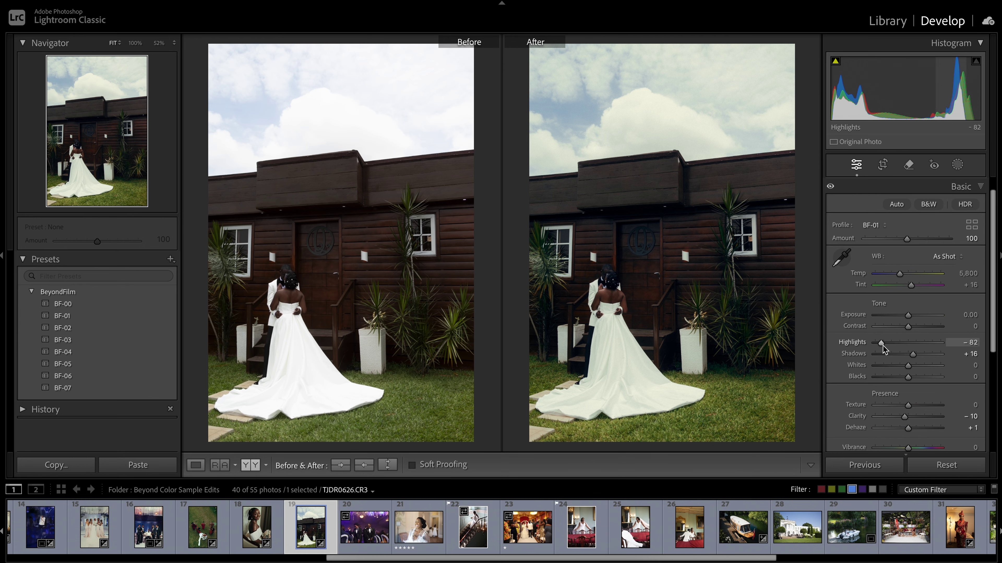
left_click_drag(908, 315, 914, 318)
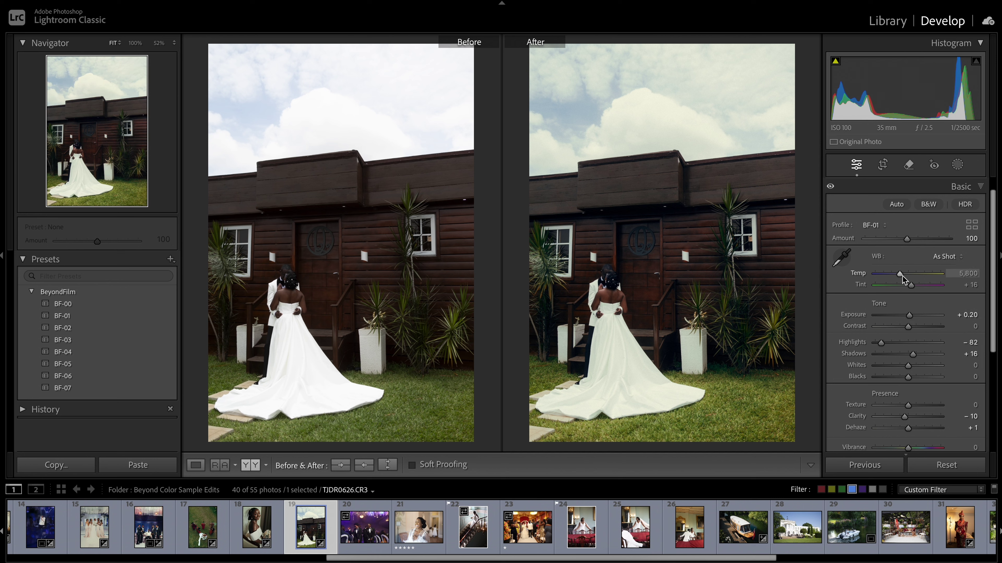
left_click_drag(903, 279, 903, 279)
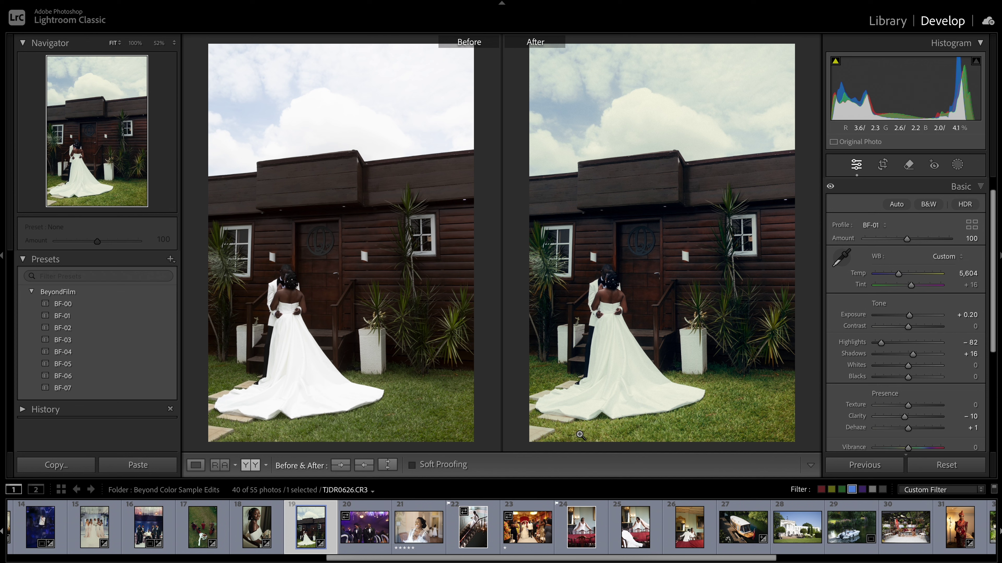
Apply BF-04 to the purple-lit reception photo of the laughing men in tuxedos, with temperature 6,084 and vibrance +14.
left_click(366, 509)
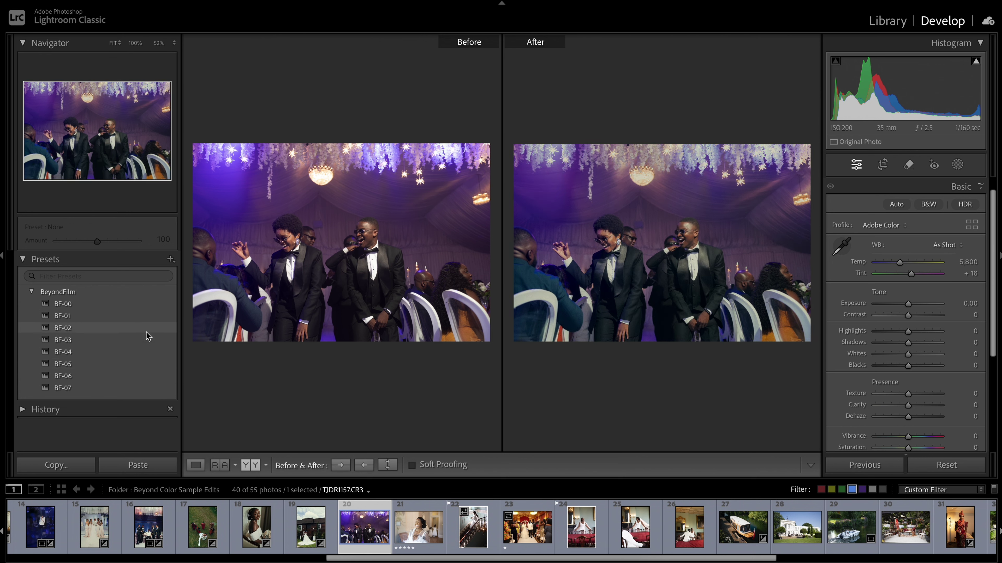
left_click(140, 352)
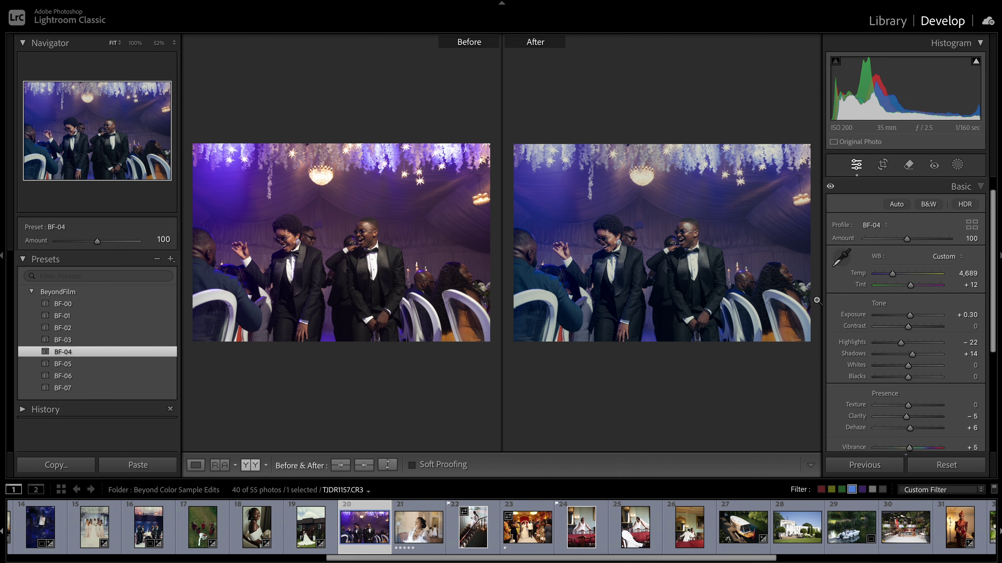
left_click_drag(894, 275, 905, 276)
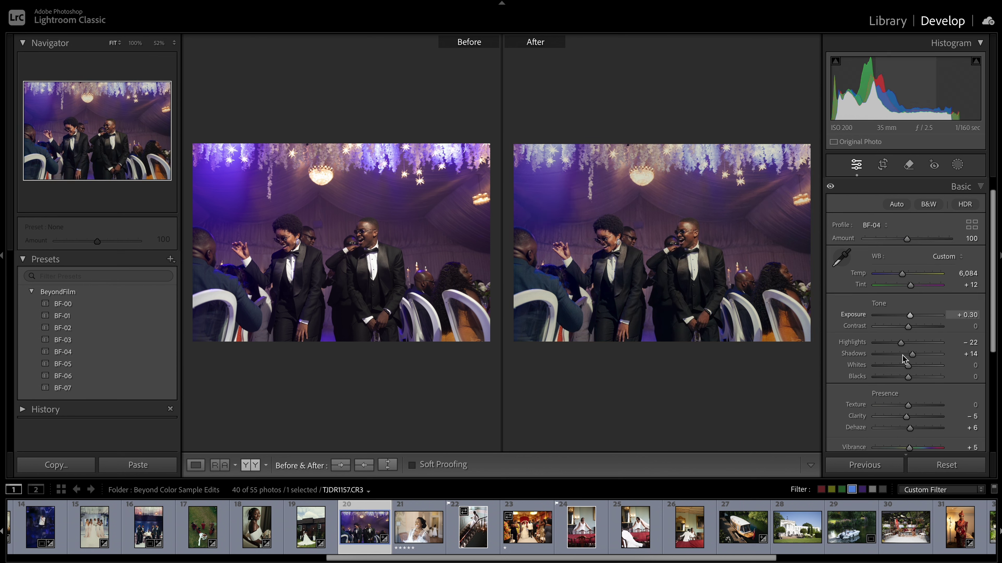
left_click_drag(909, 448, 916, 451)
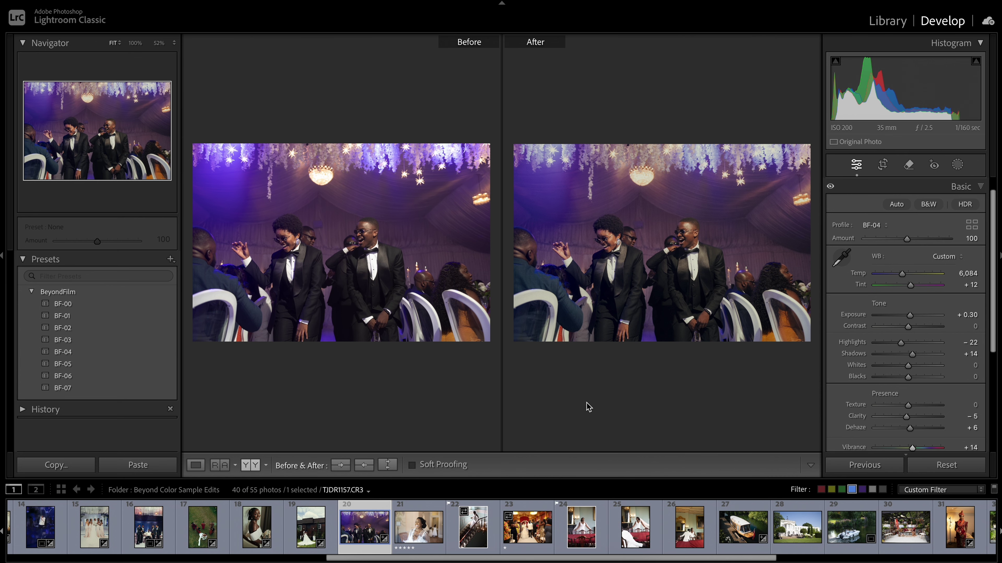
left_click(196, 465)
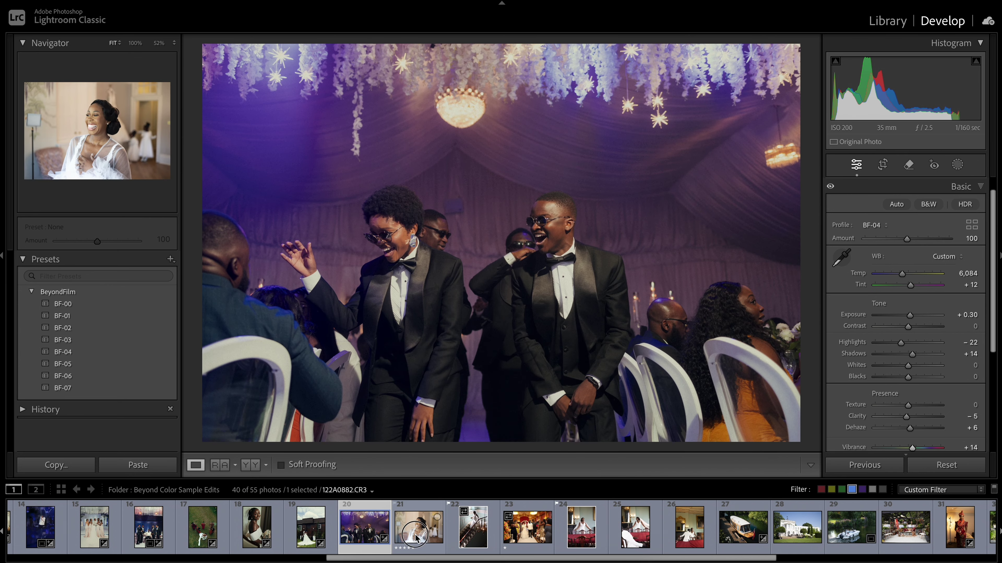
Open the laughing bride portrait, 122A0882.CR3, and try the BF-00 monochrome preset with exposure -0.15 and highlights -58.
left_click(439, 541)
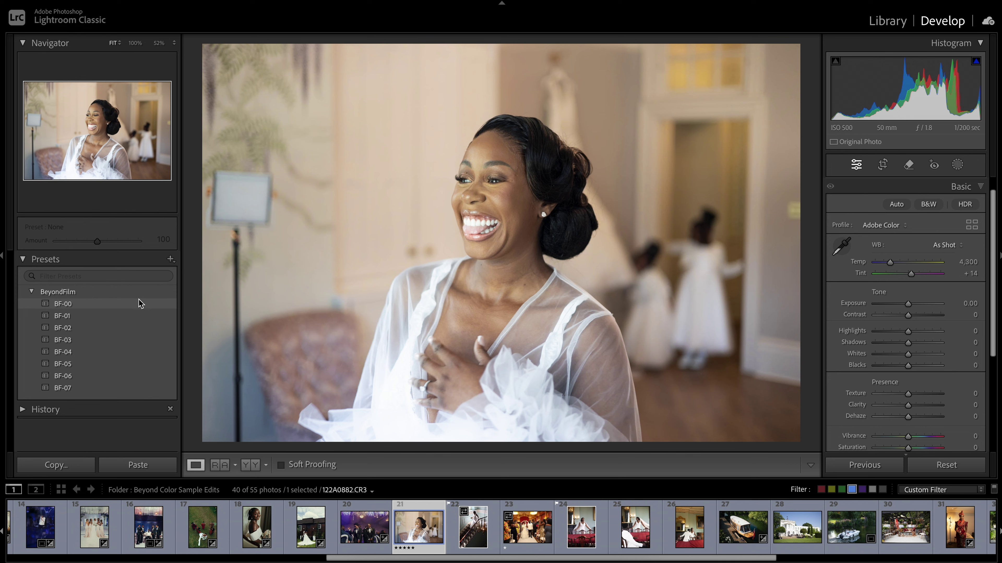
mouse_move(139, 301)
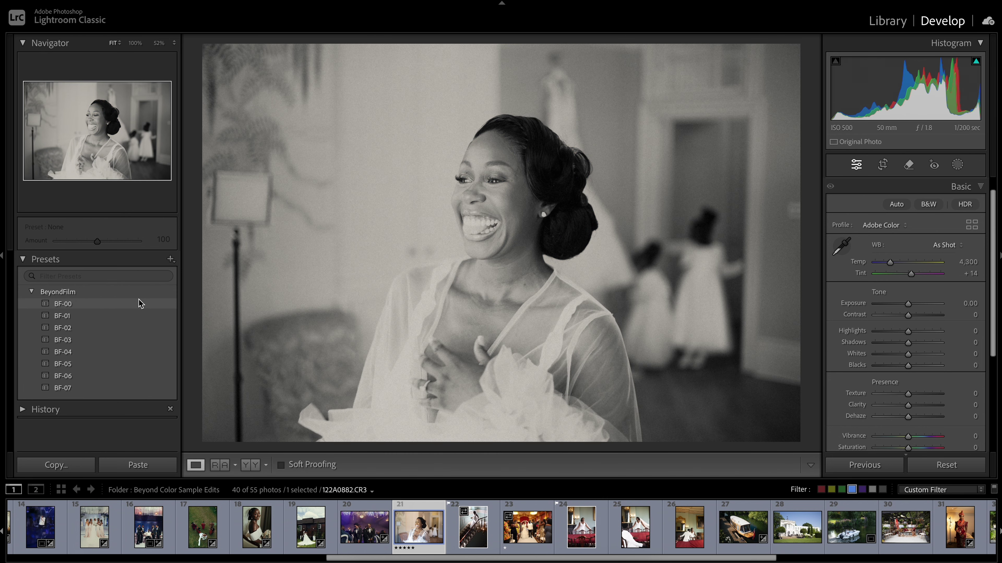
left_click(139, 301)
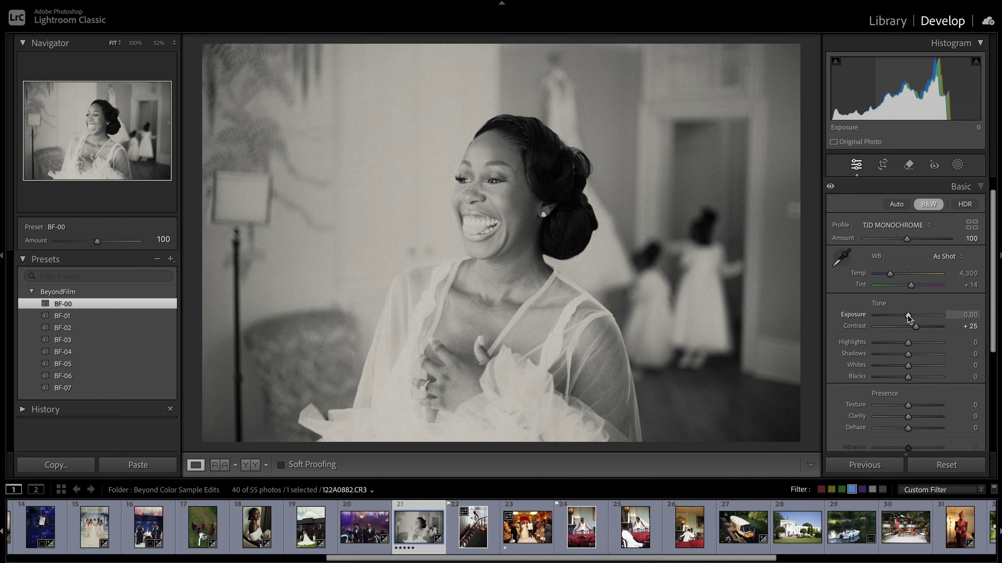
left_click_drag(908, 316, 890, 343)
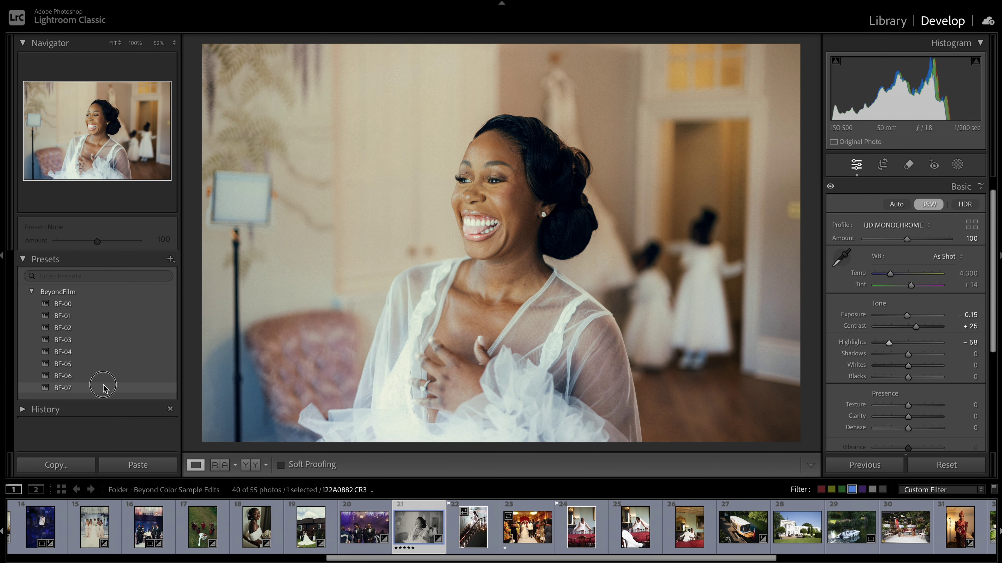
Apply BF-07 to the laughing bride portrait and set its exposure to -0.40.
left_click(104, 389)
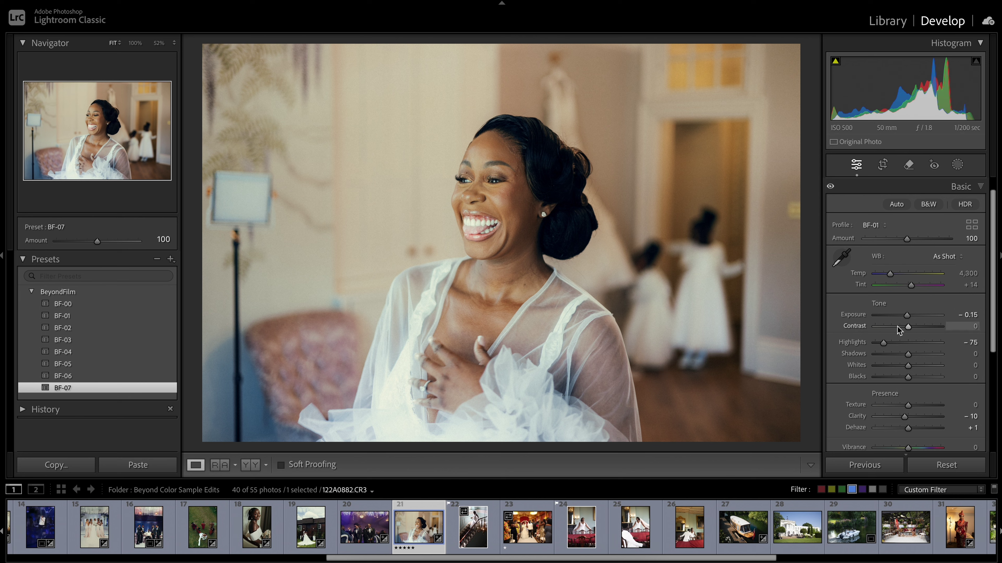
left_click_drag(906, 315, 905, 316)
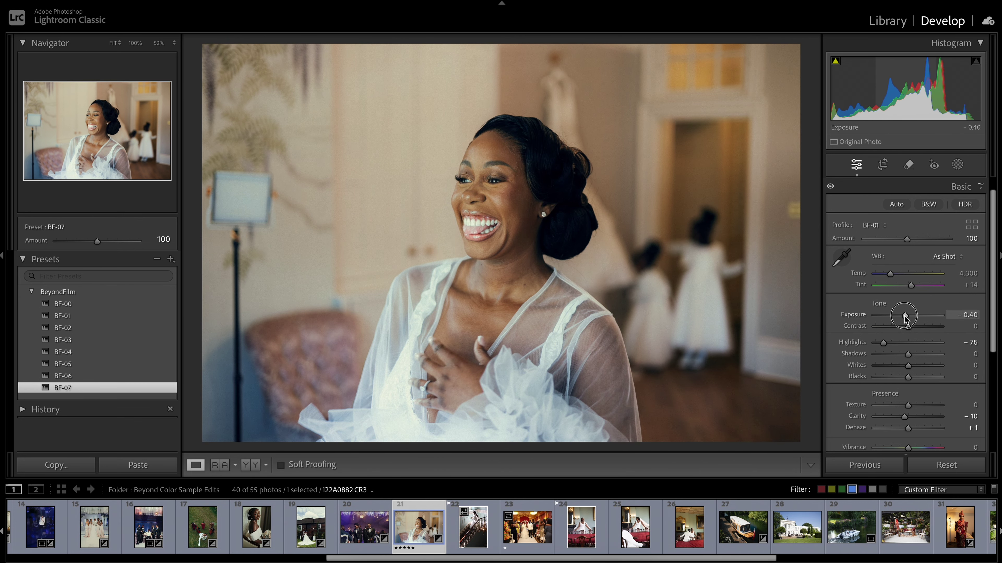
Crop the laughing bride portrait slightly tighter, keeping the original aspect ratio.
left_click(882, 164)
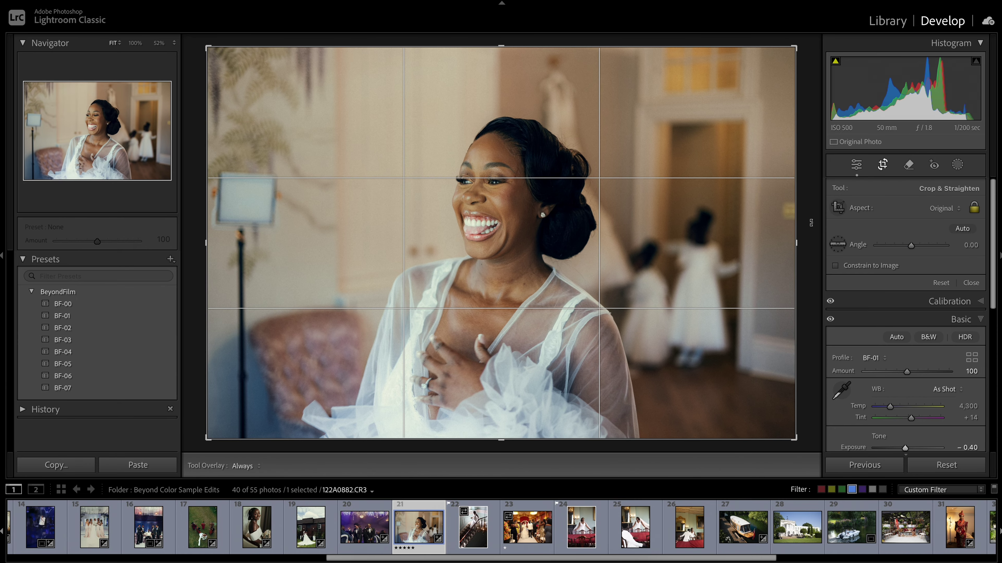
left_click_drag(811, 223, 811, 216)
key("Return")
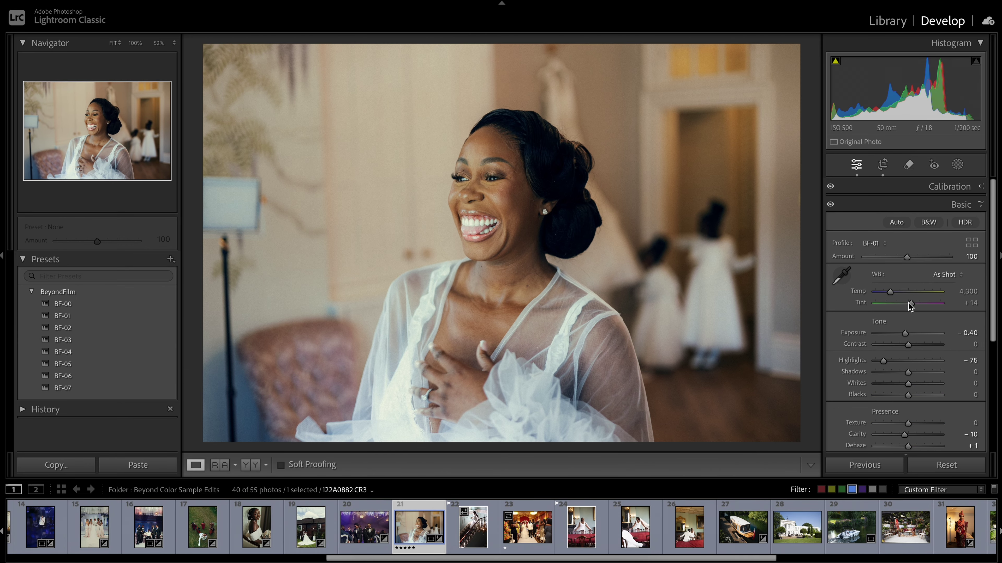
Slightly lower the orange hue of the laughing bride portrait in the color mixer and compare before and after side by side.
left_click(905, 204)
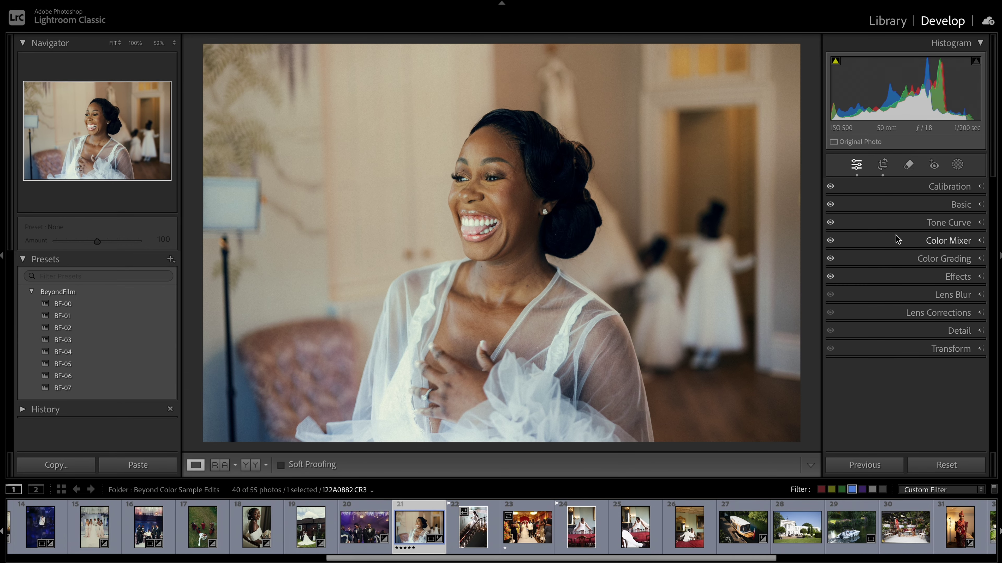
left_click(897, 240)
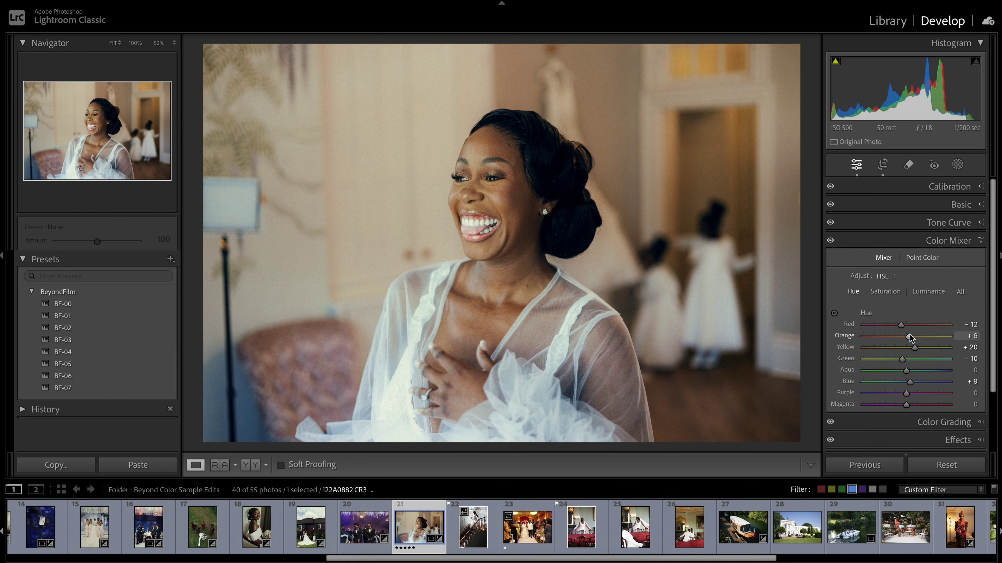
left_click_drag(909, 337, 907, 338)
left_click(884, 241)
left_click(250, 464)
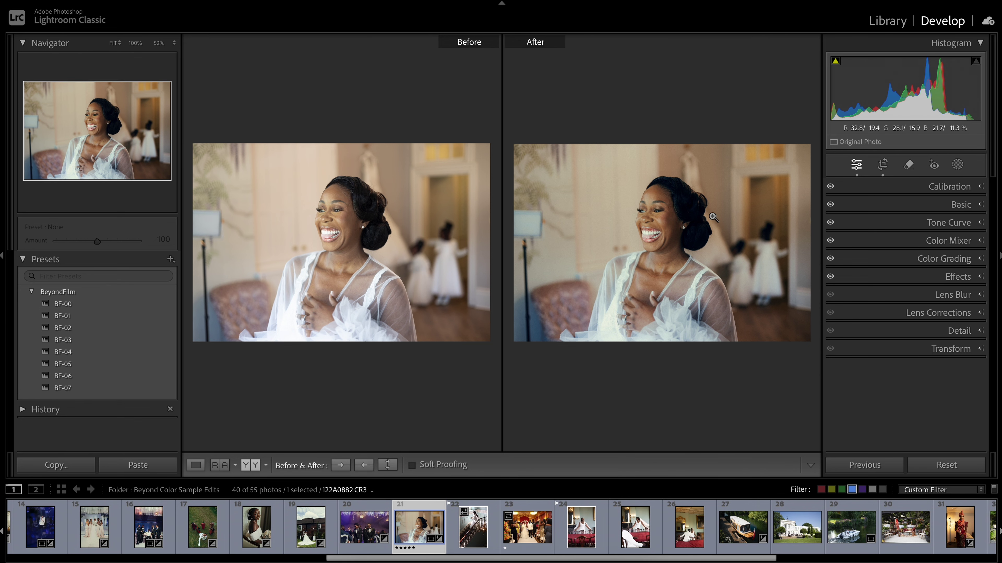
left_click(655, 248)
left_click(687, 209)
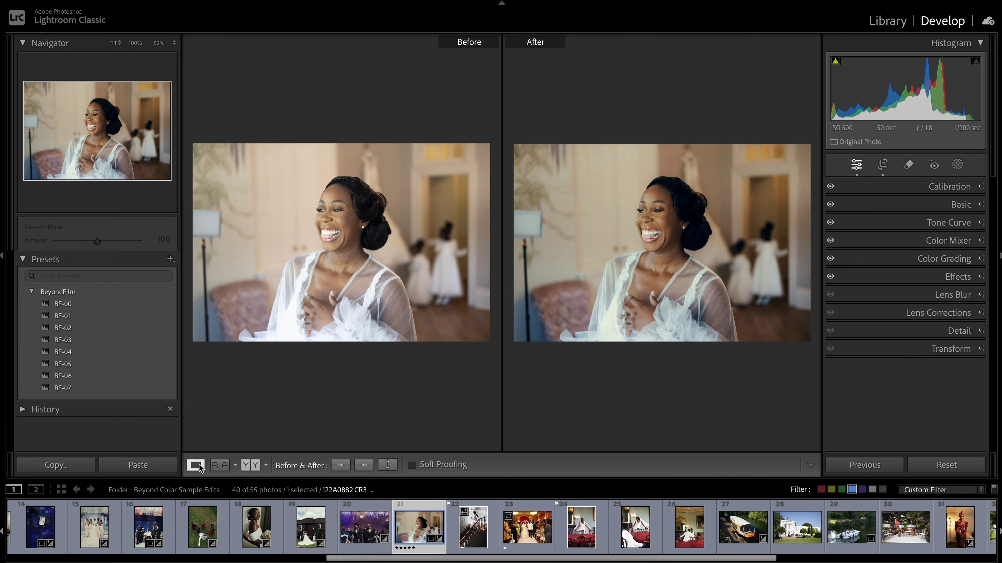
left_click(196, 466)
Apply BF-02 to the photo of the bride on the staircase, 122A1432.CR3.
key("Right")
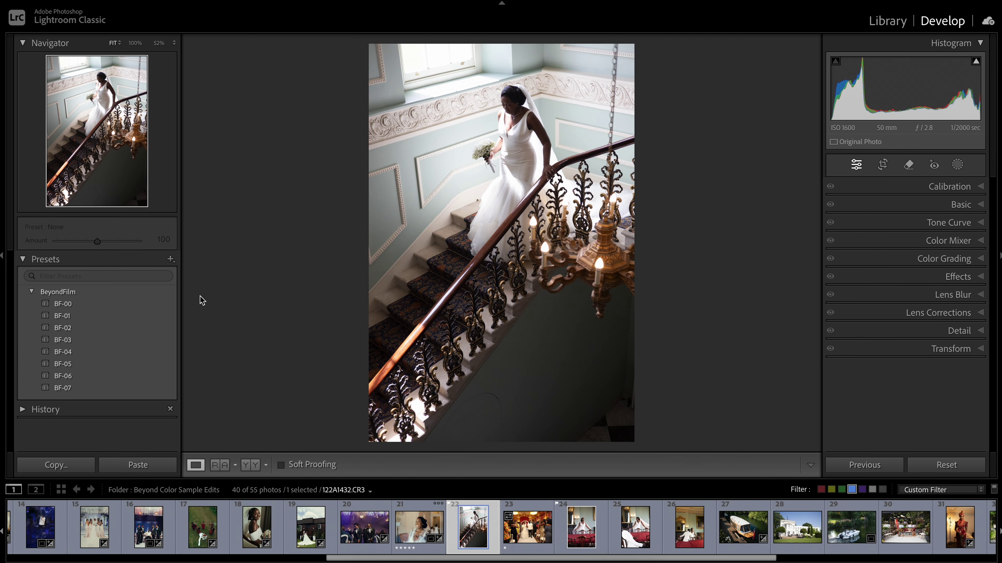
left_click(139, 308)
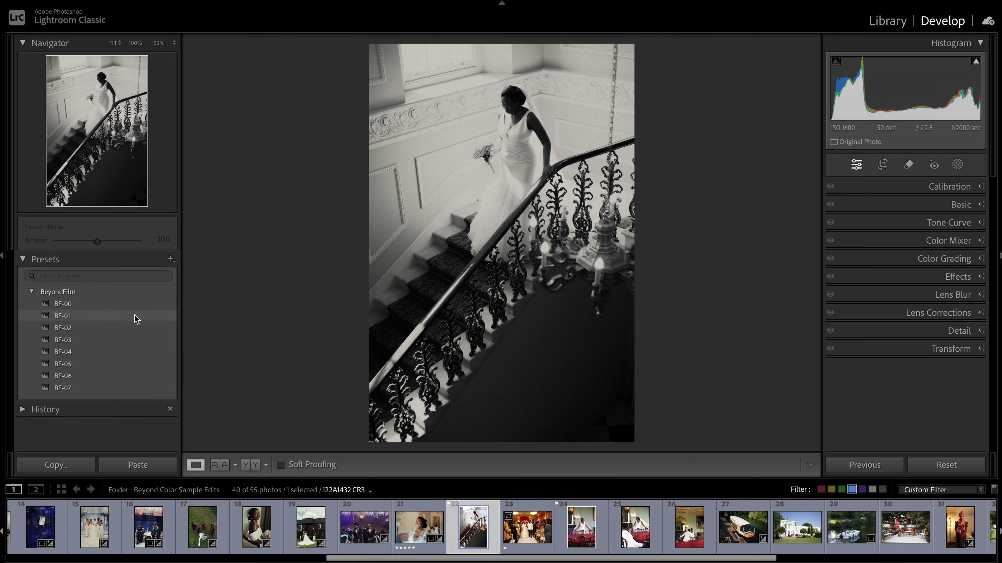
left_click(137, 318)
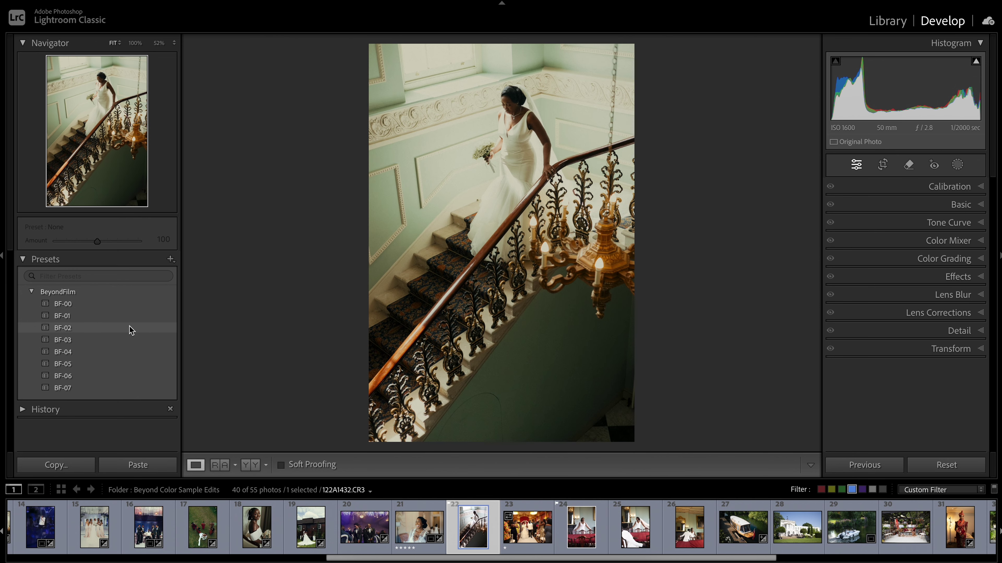
left_click(131, 329)
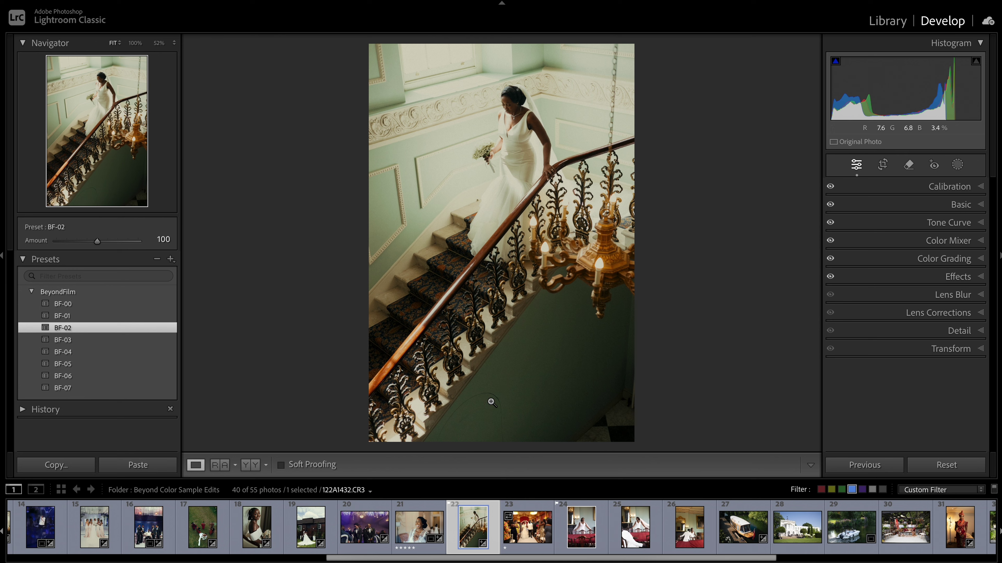
Apply BF-04 to the ceremony aisle photo, 3CSA0618.CR3, lower its exposure slightly, and compare before and after side by side.
left_click(520, 552)
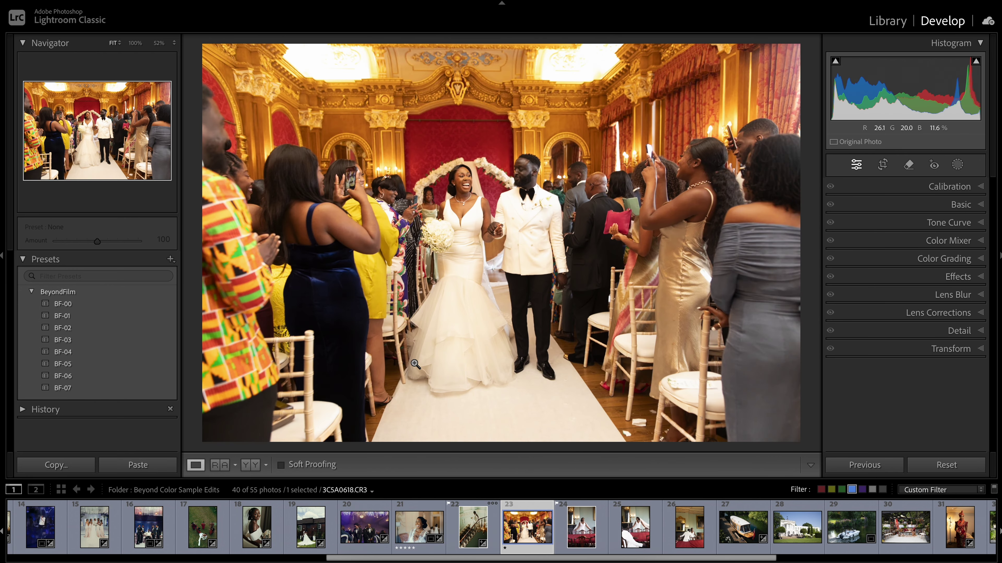
mouse_move(163, 379)
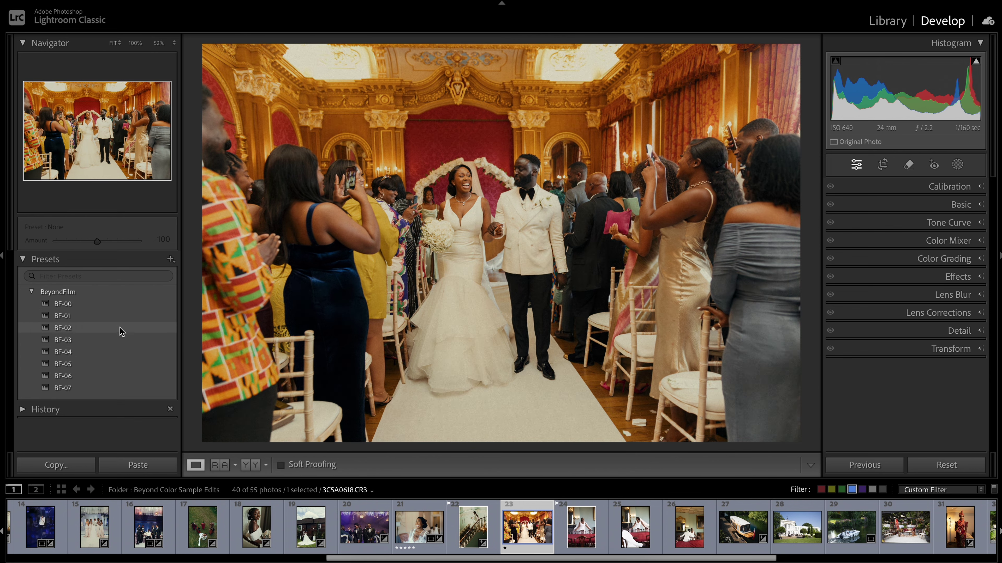
left_click(119, 354)
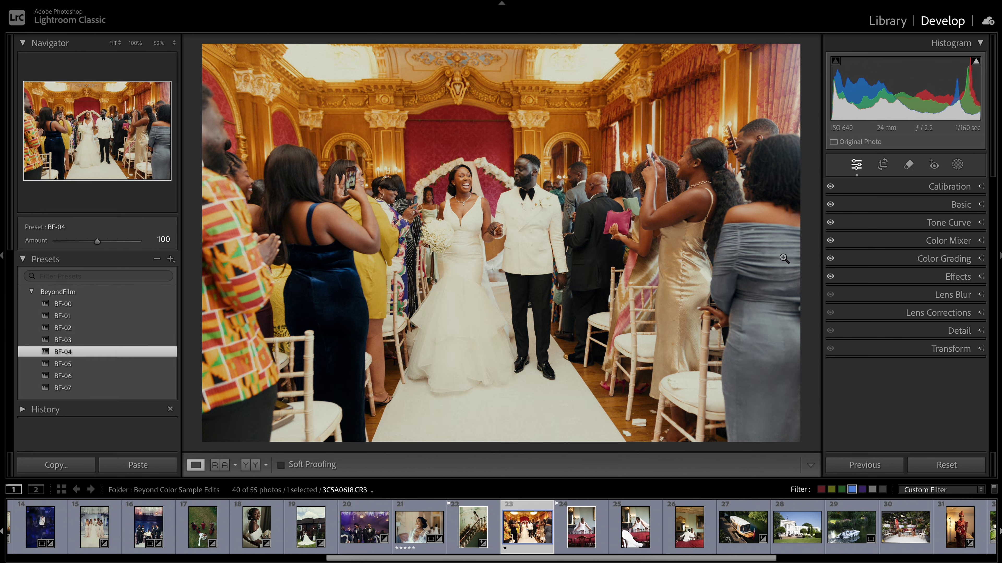
left_click_drag(915, 90, 907, 91)
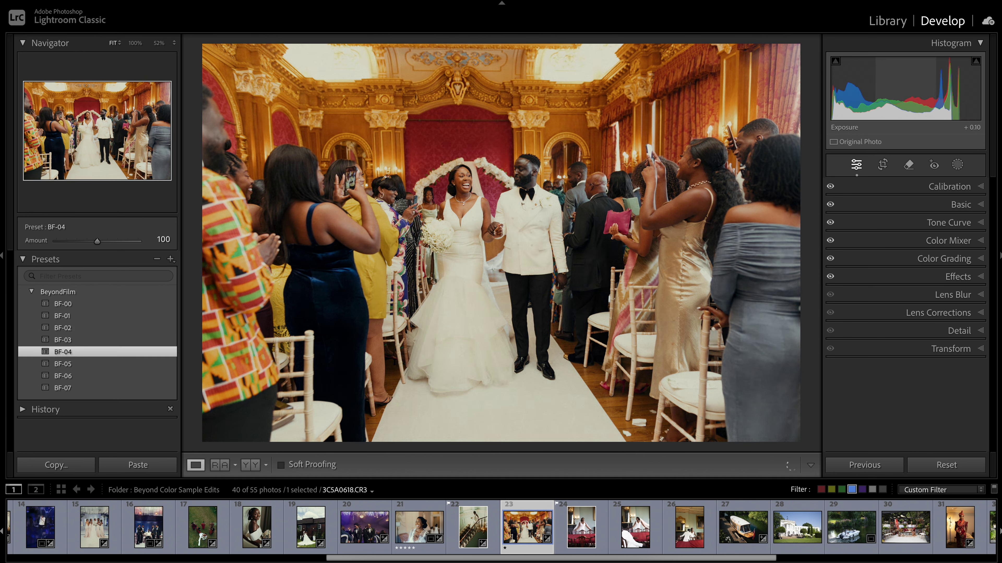
left_click(248, 464)
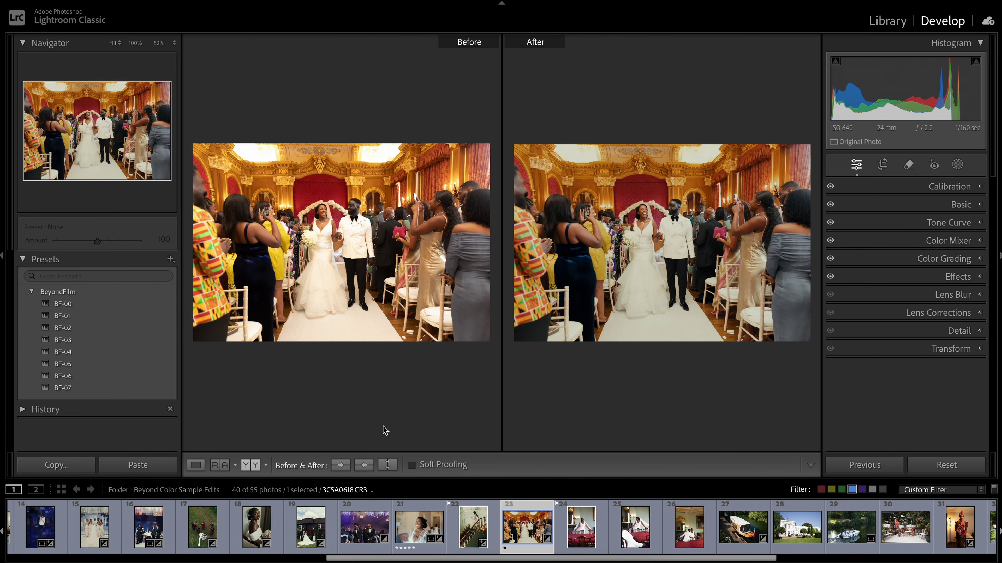
left_click(196, 465)
Apply BF-07 to the bride behind the red table, 122A1769.CR3, with temperature 5,000, exposure +0.10, highlights -57 and shadows +25.
left_click(584, 538)
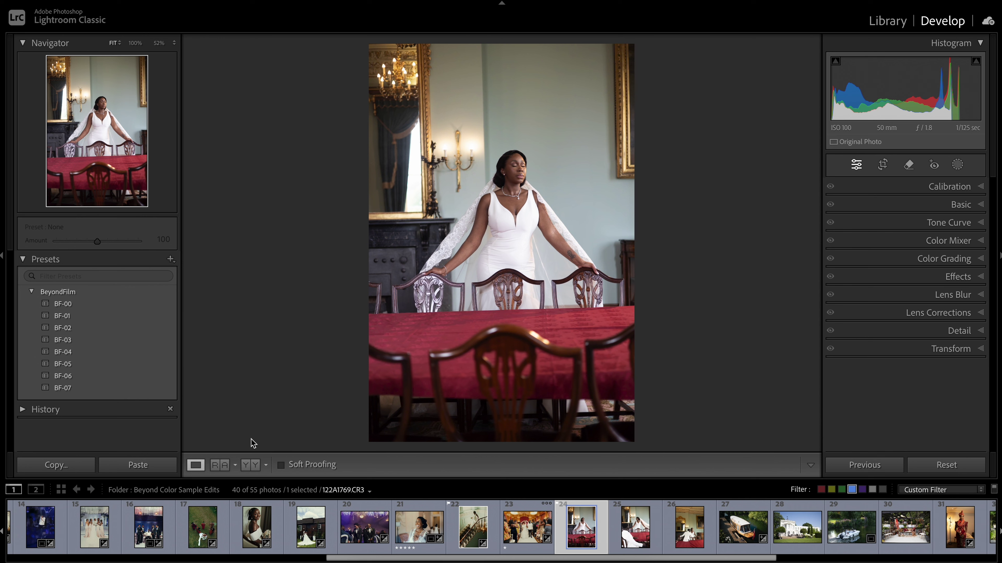
left_click(114, 388)
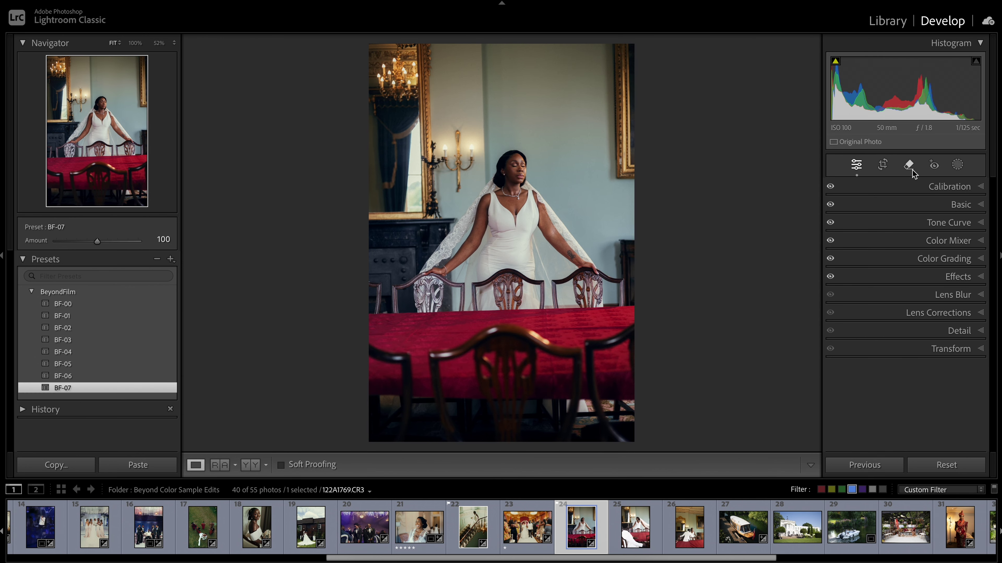
left_click(922, 209)
double_click(908, 354)
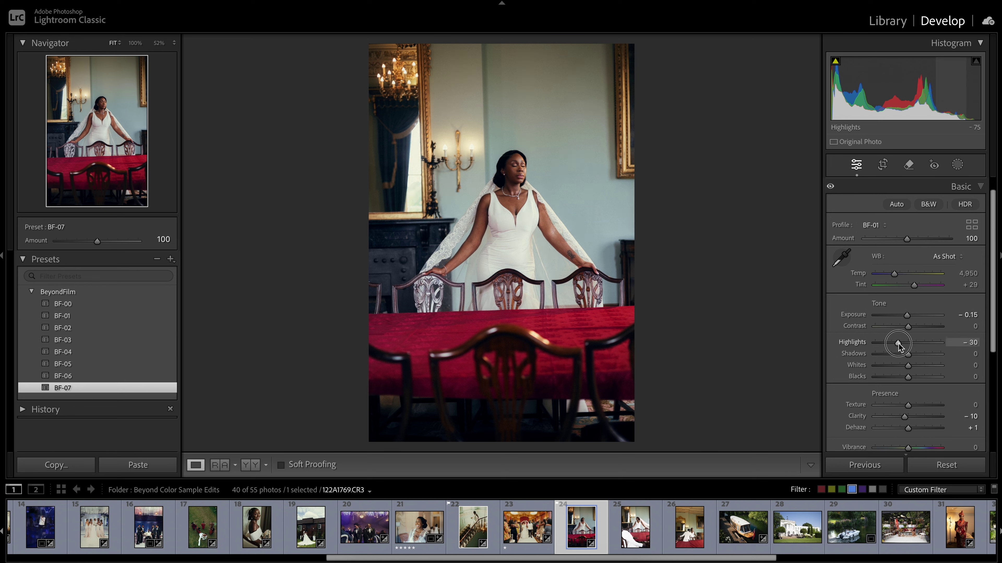
left_click_drag(912, 355, 888, 342)
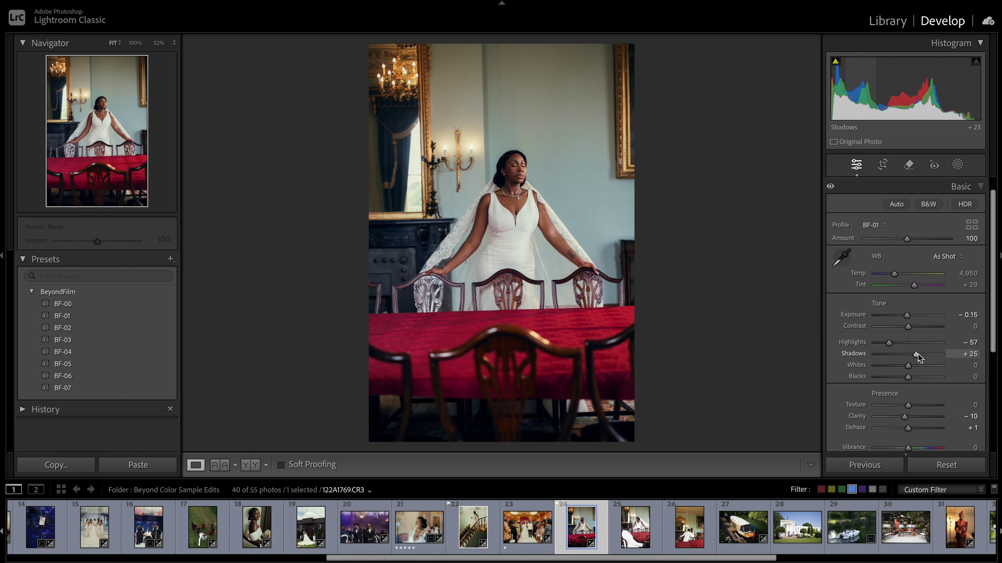
left_click_drag(907, 316, 909, 315)
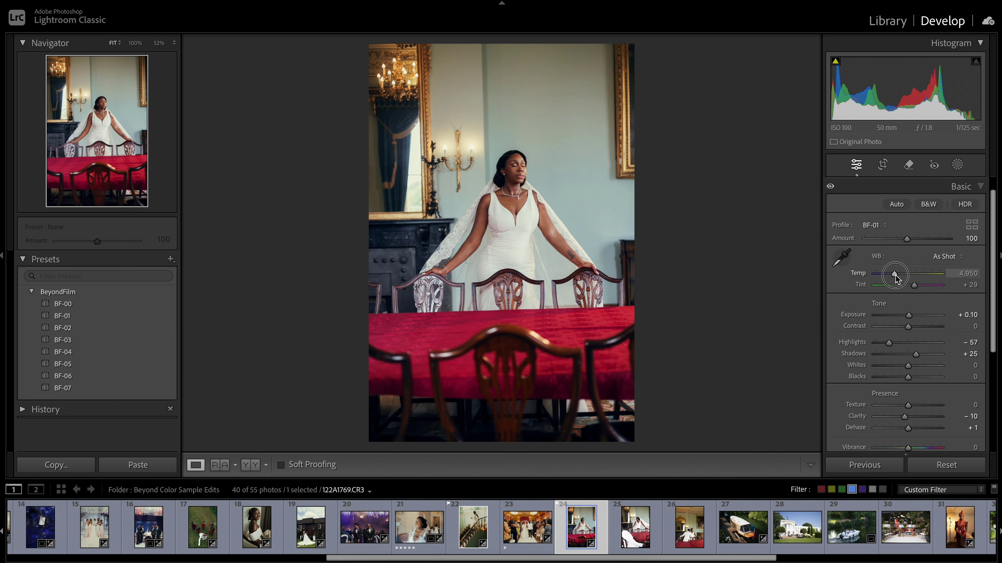
left_click_drag(896, 278, 896, 278)
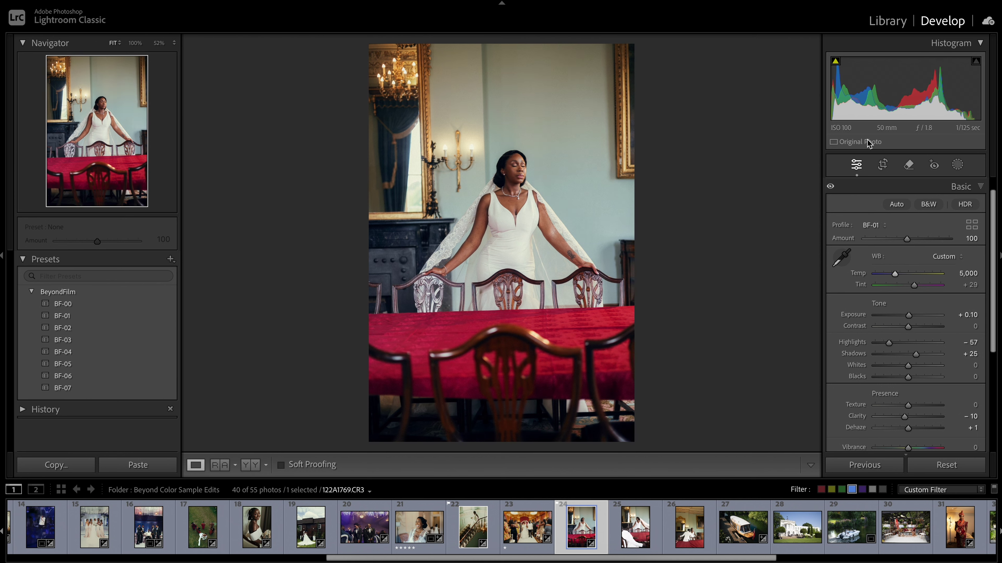
Straighten the photo of the bride behind the red table, 122A1769.CR3, with the automatic Upright correction.
left_click(890, 193)
left_click(887, 347)
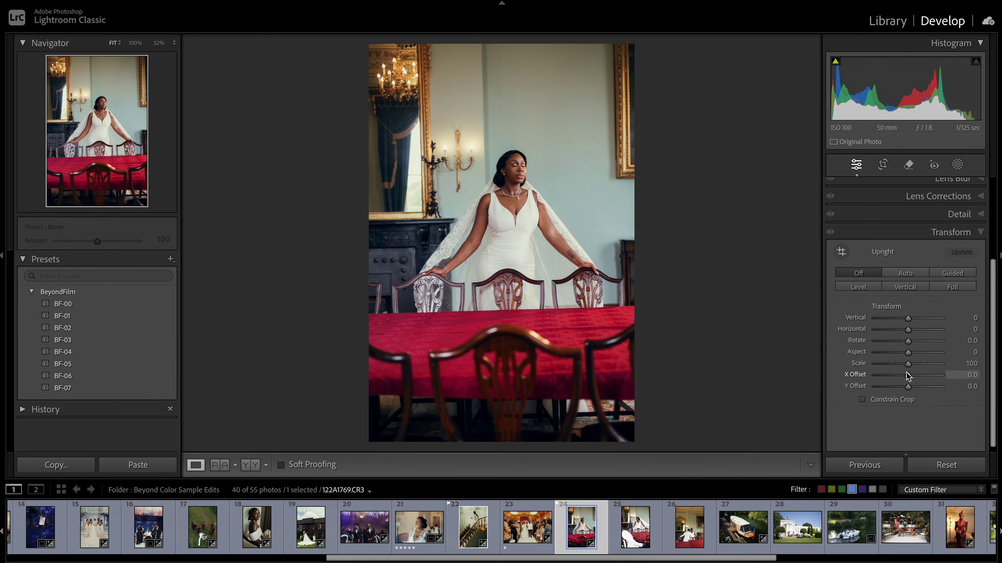
left_click(905, 273)
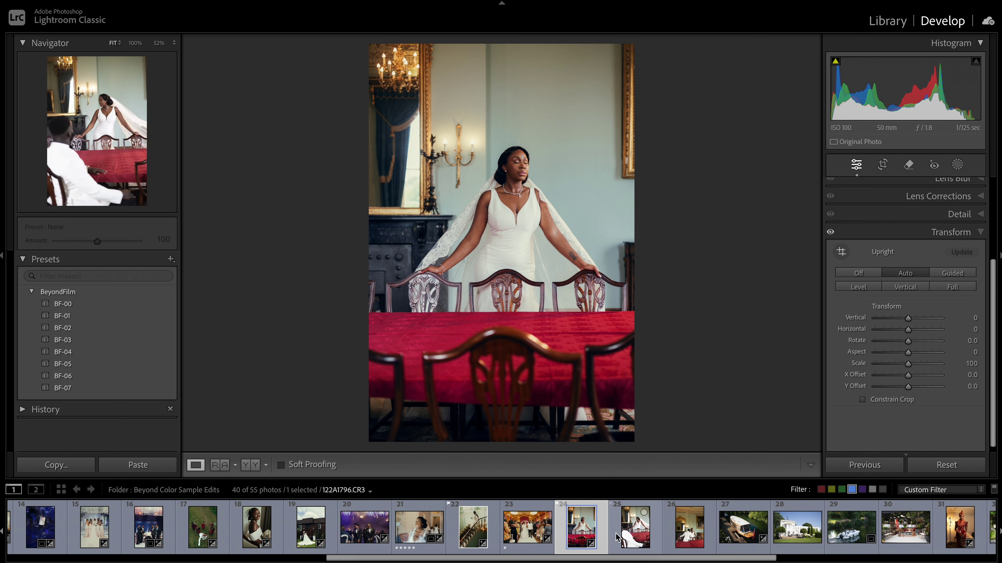
Apply the previous photo's settings to the couple at the red table, 122A1796.CR3, and set highlights to -83.
left_click(647, 535)
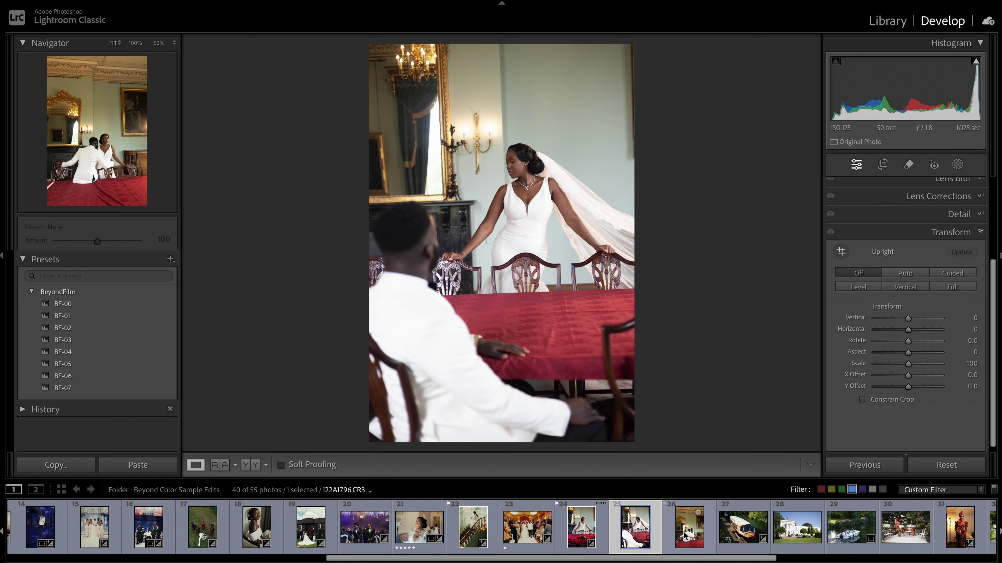
left_click(861, 464)
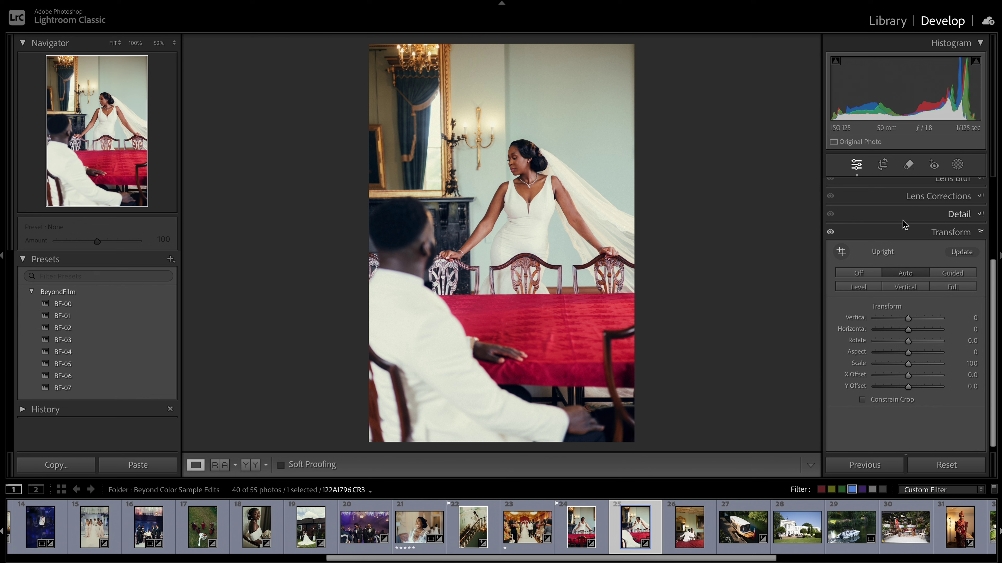
left_click(905, 231)
left_click(914, 209)
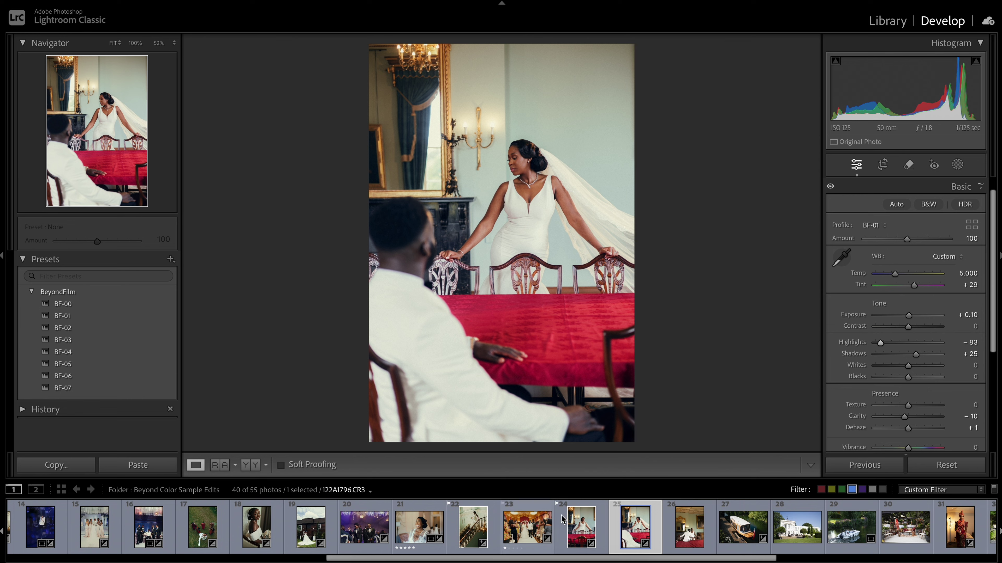
Apply BF-06 to the moored wooden boat photo, 0R6A3934.CR3, with highlights -57 and profile amount 78, and fine-tune the blacks.
left_click(688, 537)
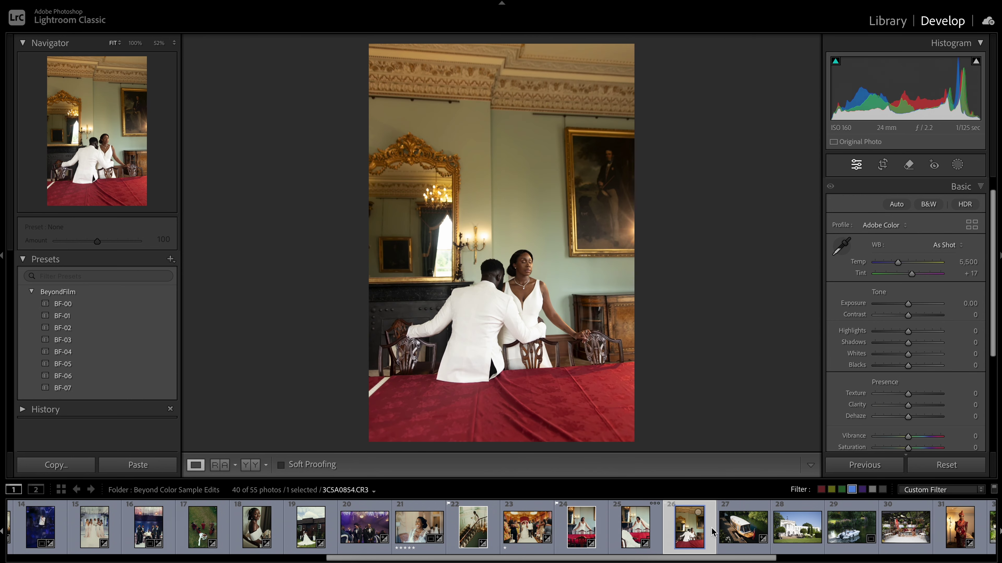
left_click(729, 539)
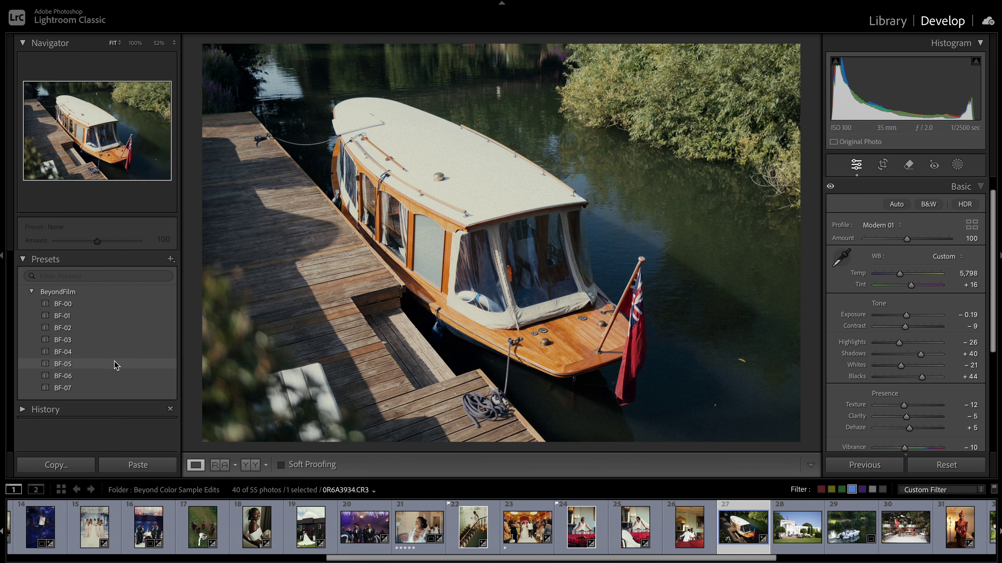
left_click(113, 377)
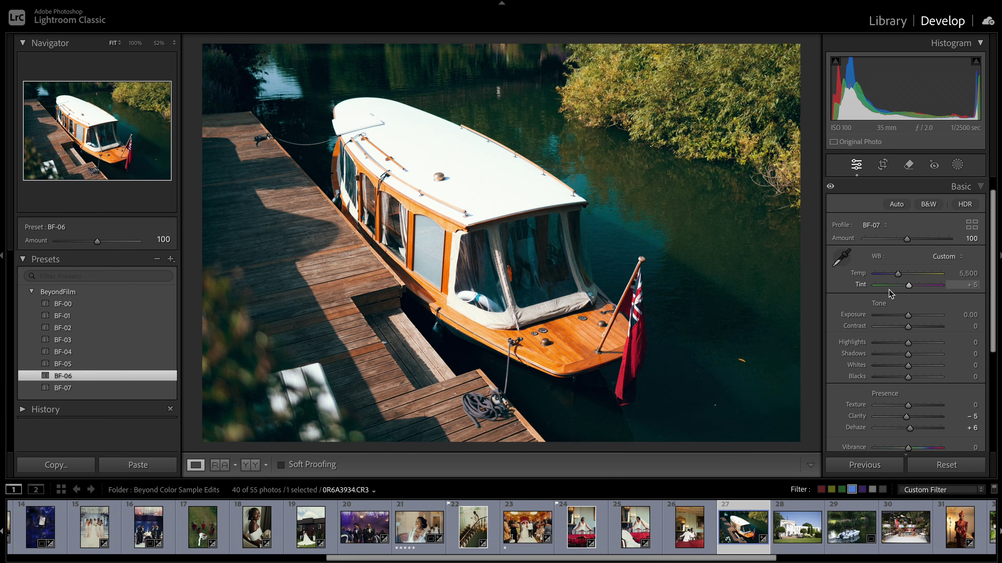
left_click_drag(888, 342, 891, 345)
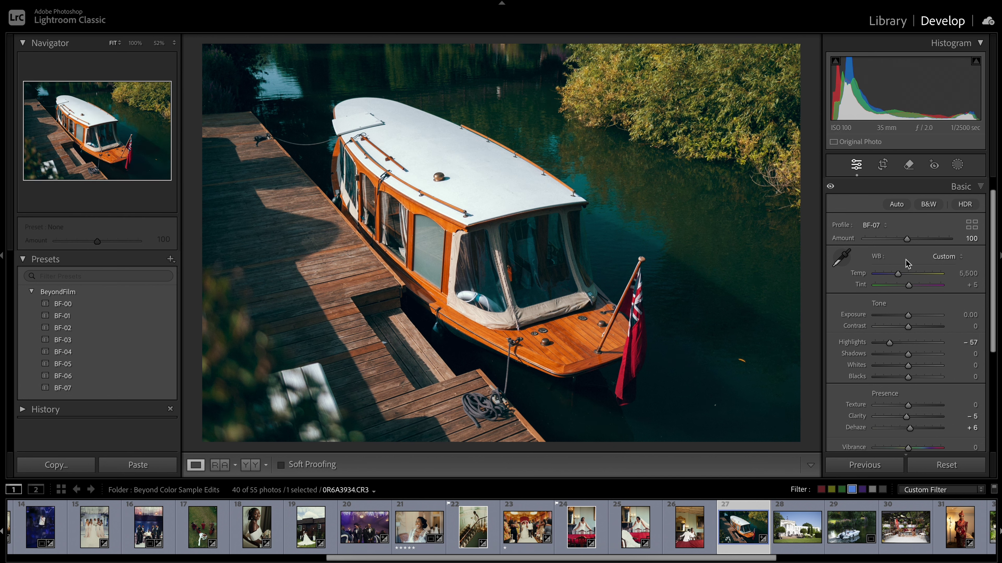
left_click_drag(905, 245, 899, 243)
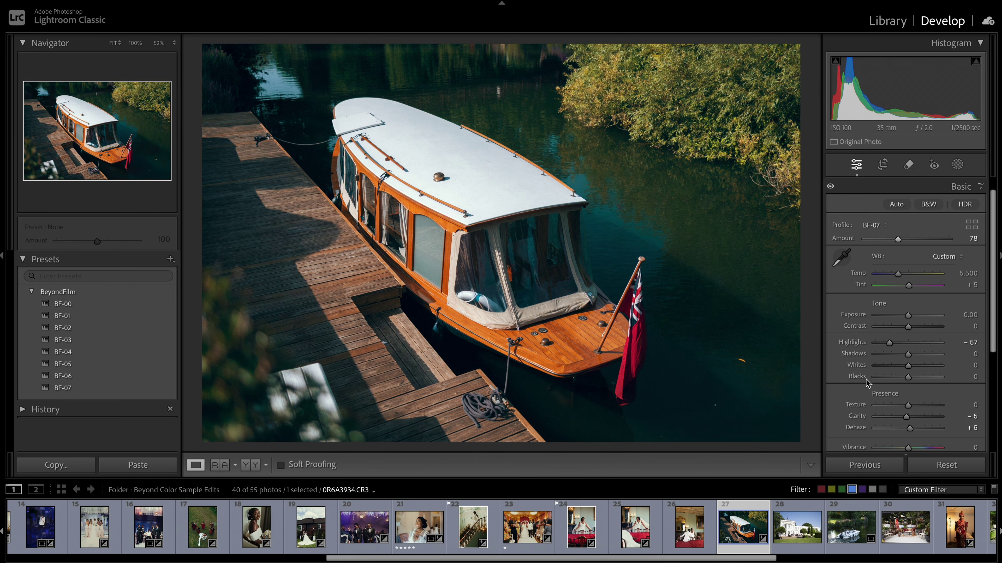
left_click_drag(906, 379, 905, 377)
Apply BF-03 to the white mansion photo, 0R6A3961.CR3, and compare before and after side by side, including the facade close up.
left_click(802, 533)
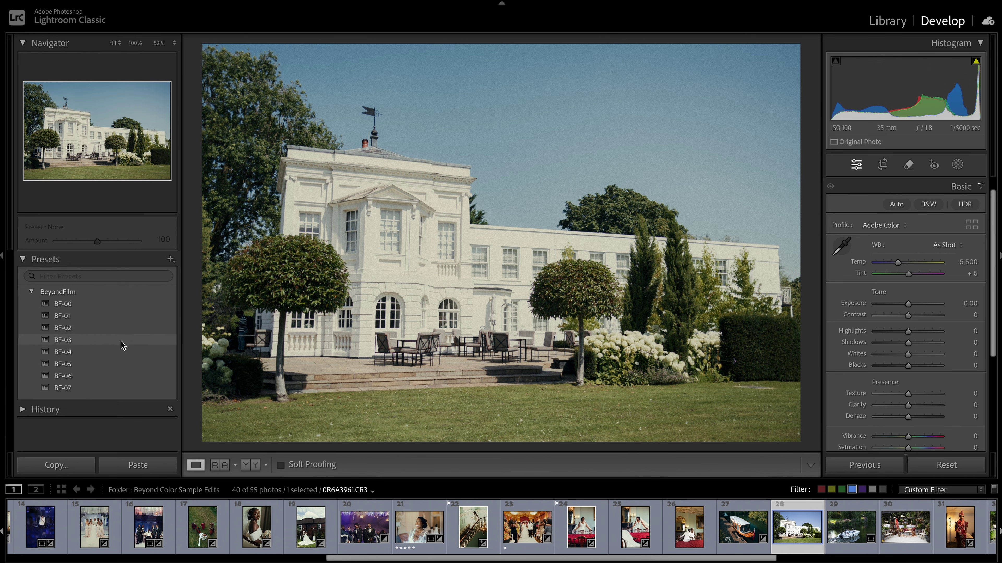
left_click(123, 340)
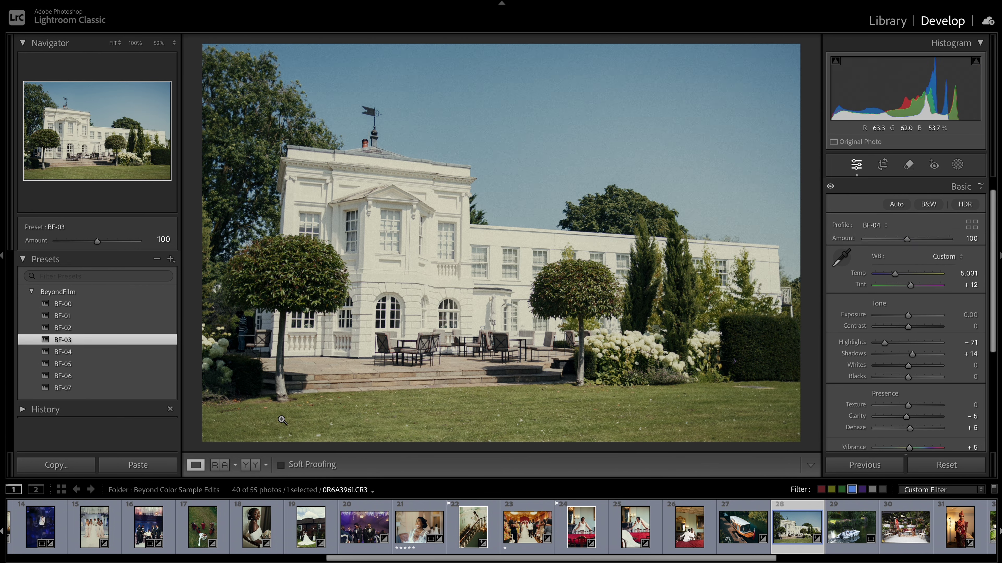
left_click(249, 471)
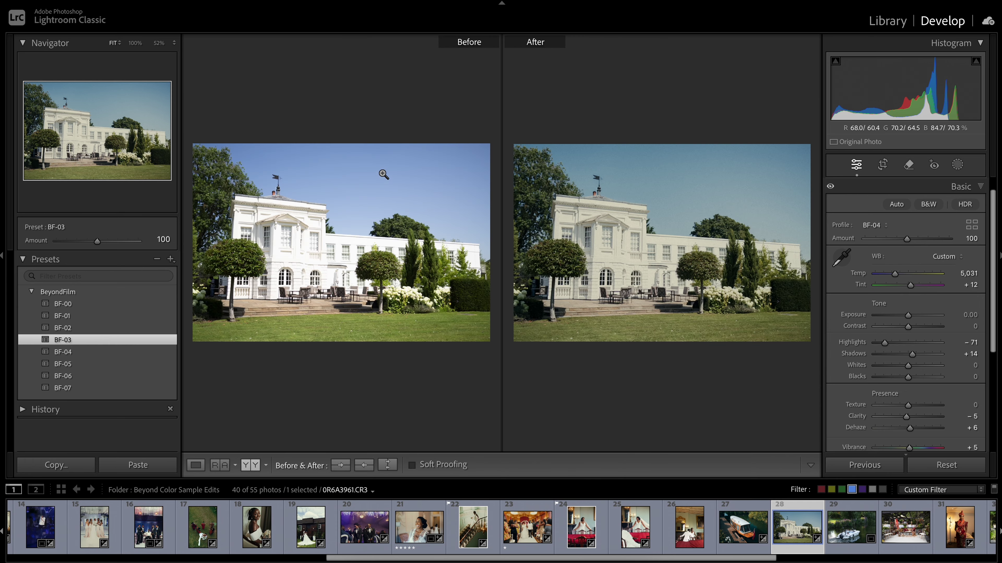
left_click(610, 264)
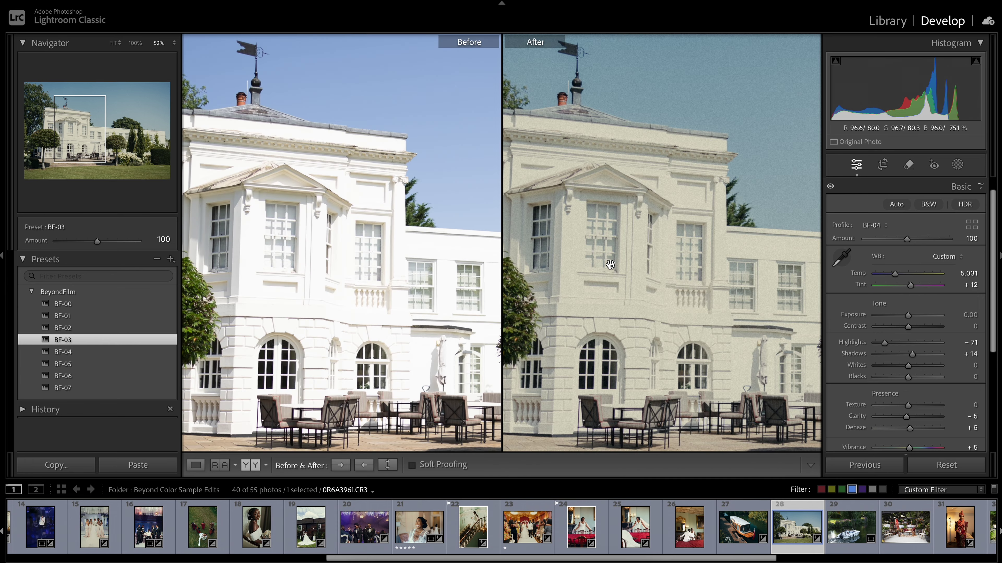
left_click(613, 285)
left_click(199, 467)
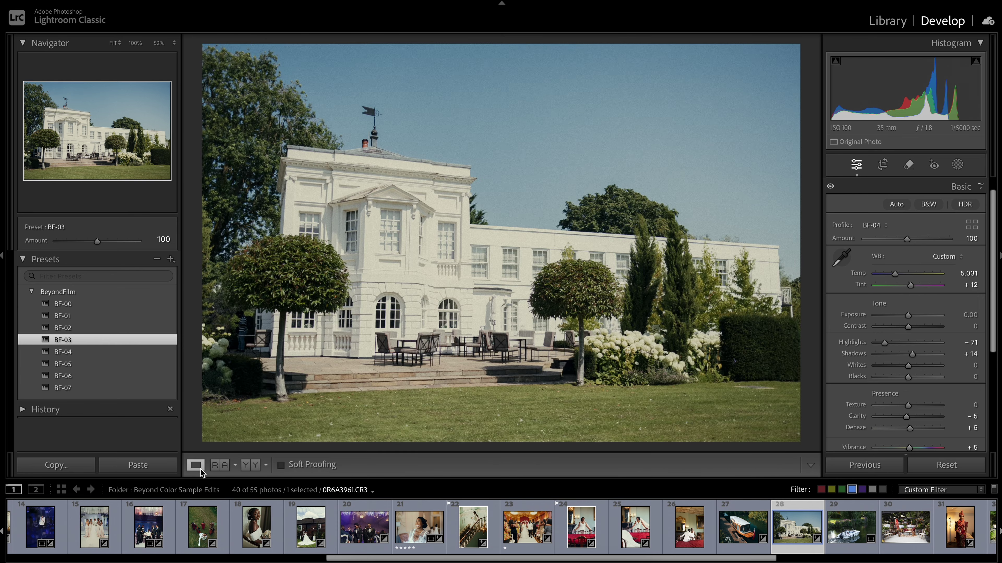
Apply BF-06 to the motorboat on the river photo, 0R6A4660.CR3, and warm the temperature to 8,213.
scroll(783, 528, "down", 3)
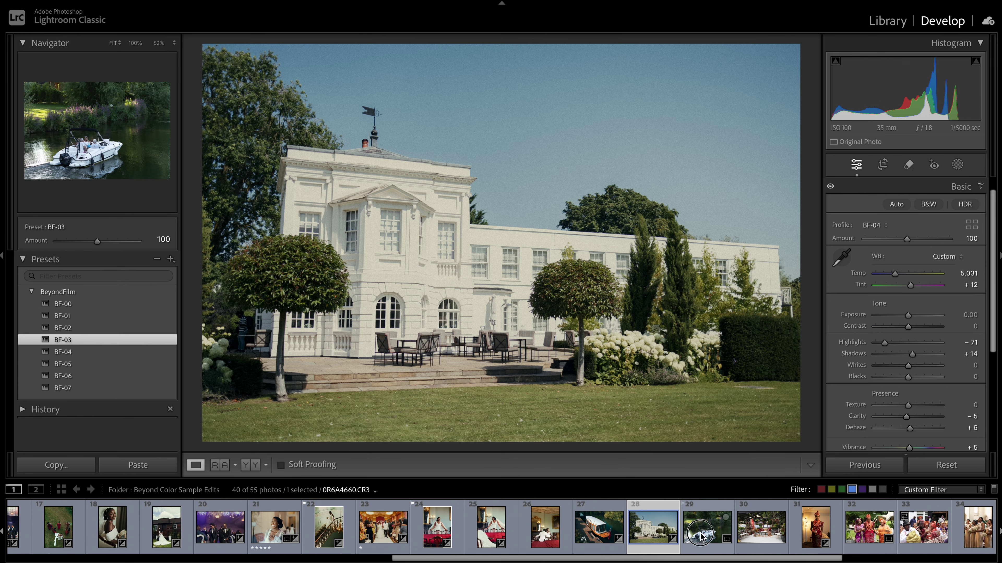
left_click(707, 527)
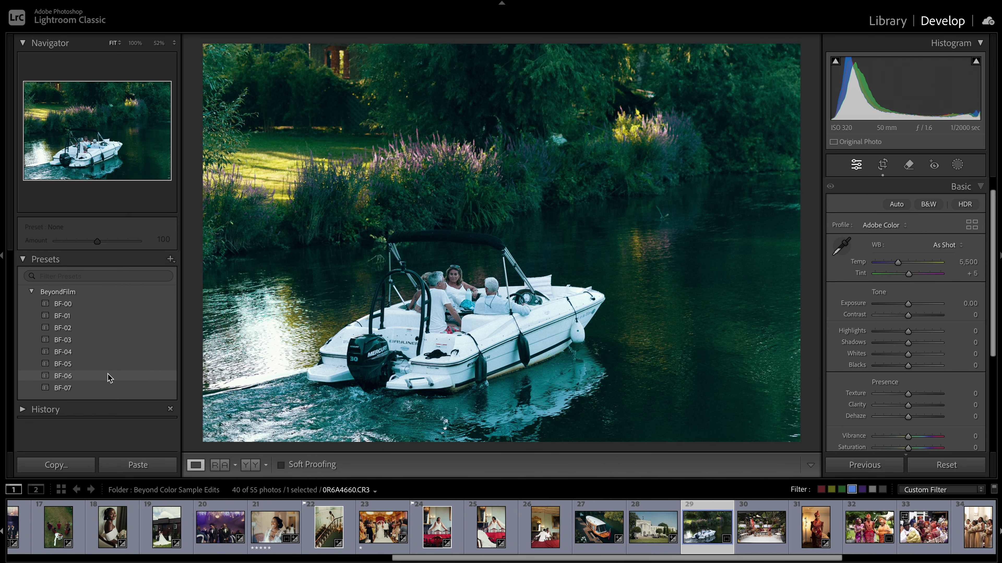
left_click(107, 377)
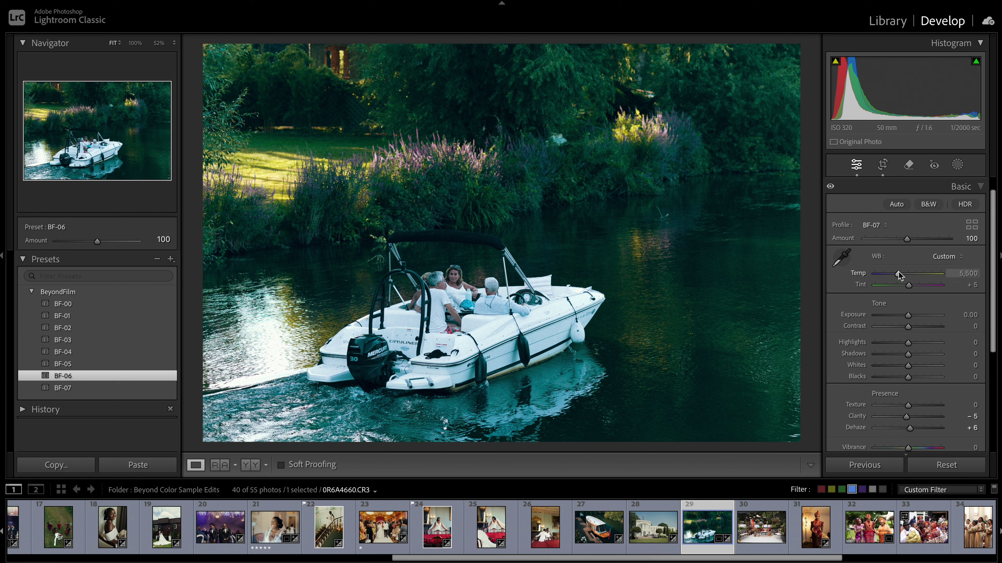
left_click_drag(902, 275, 918, 279)
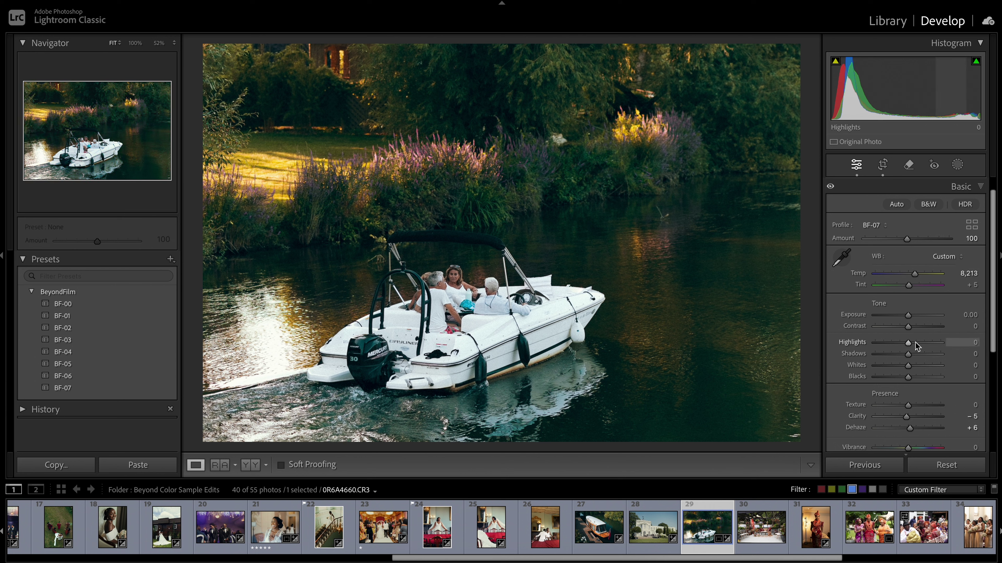
Set the motorboat photo's exposure to +0.25, highlights to -32, shadows to +27 and temperature to 7,704.
left_click_drag(908, 316, 911, 315)
left_click_drag(908, 354, 919, 354)
left_click(893, 343)
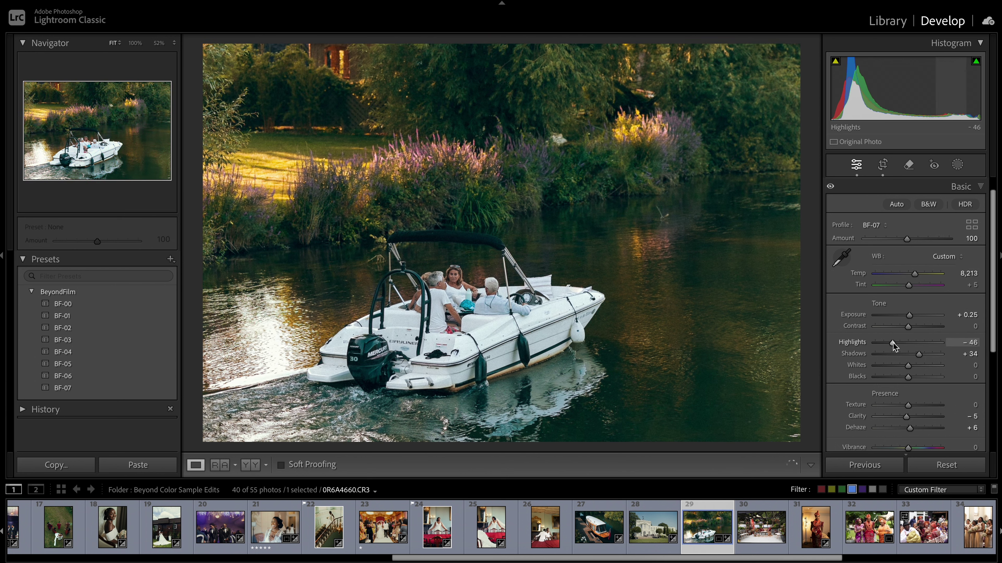
left_click_drag(915, 357, 917, 354)
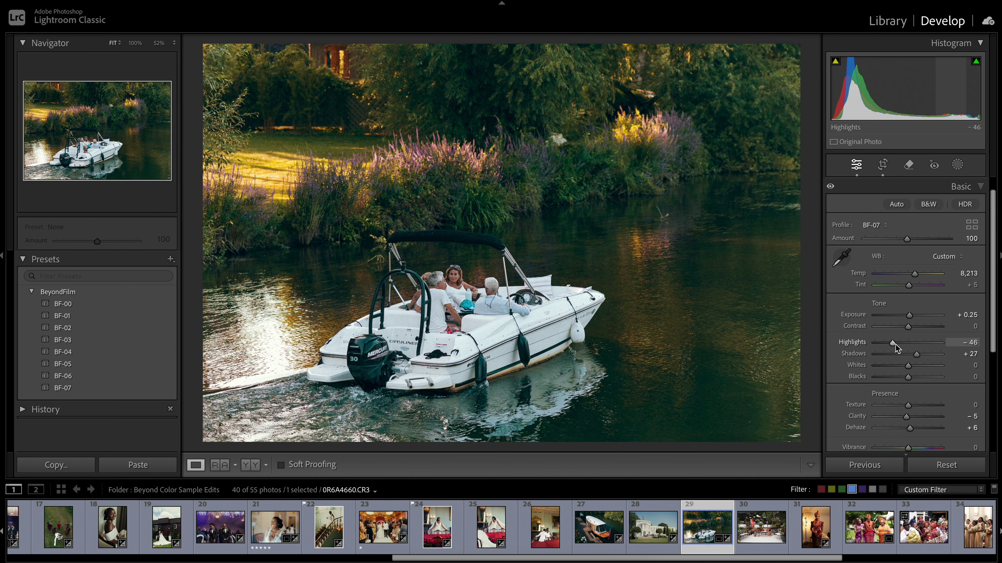
left_click(896, 343)
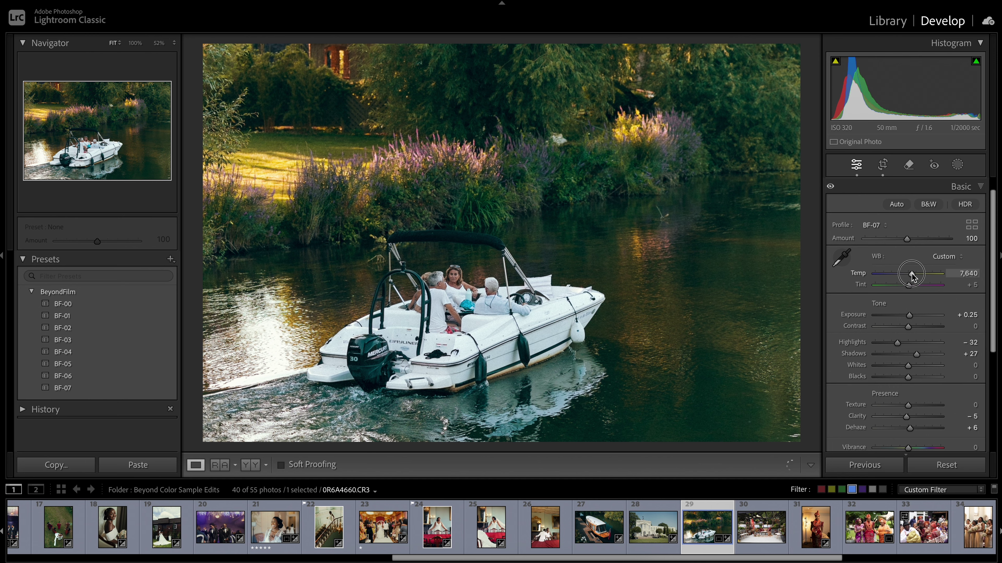
Compare the motorboat photo before and after side by side, and refine it with dehaze +16, highlights -26 and exposure +0.35.
left_click(251, 465)
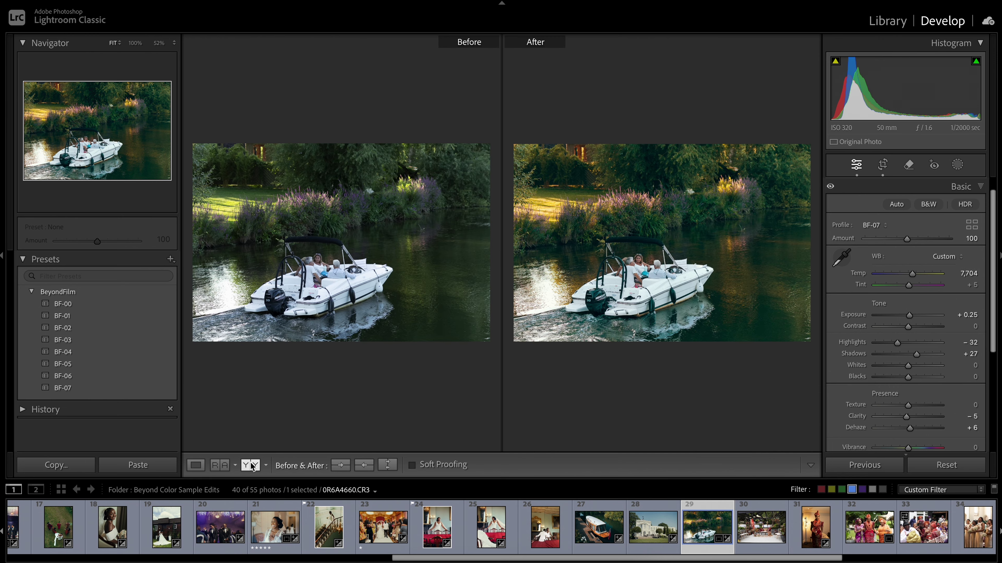
left_click(195, 465)
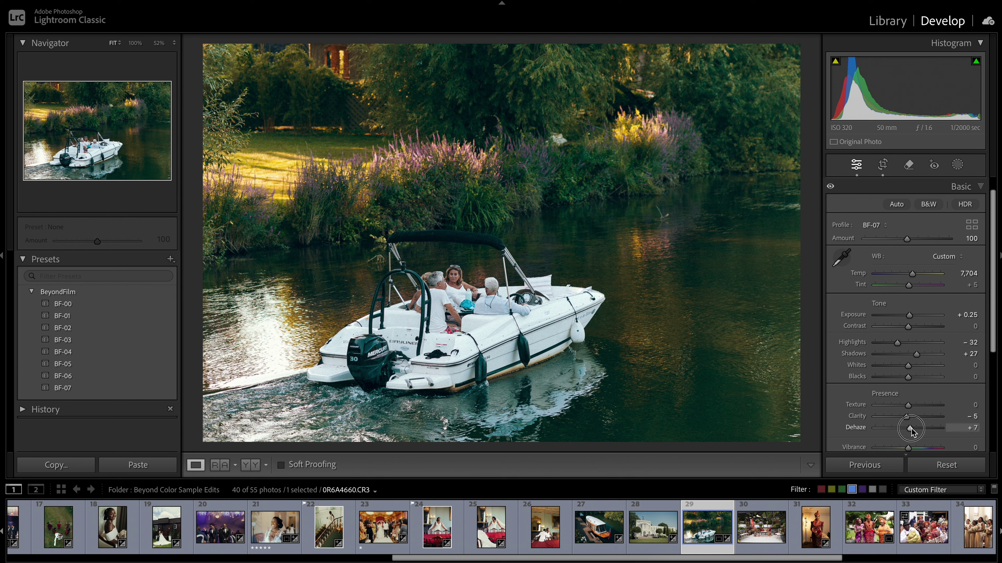
left_click_drag(912, 431, 915, 433)
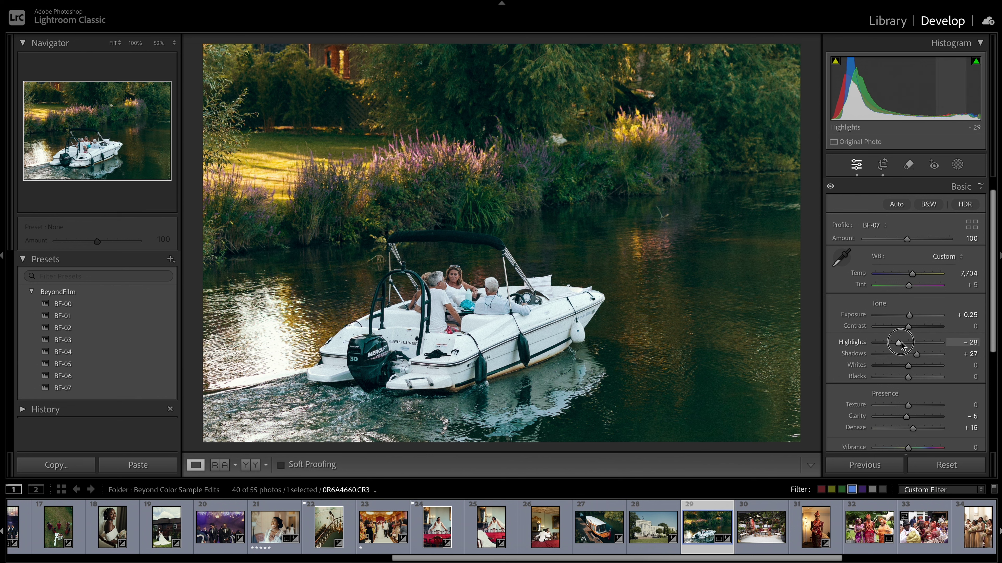
left_click_drag(897, 342, 912, 317)
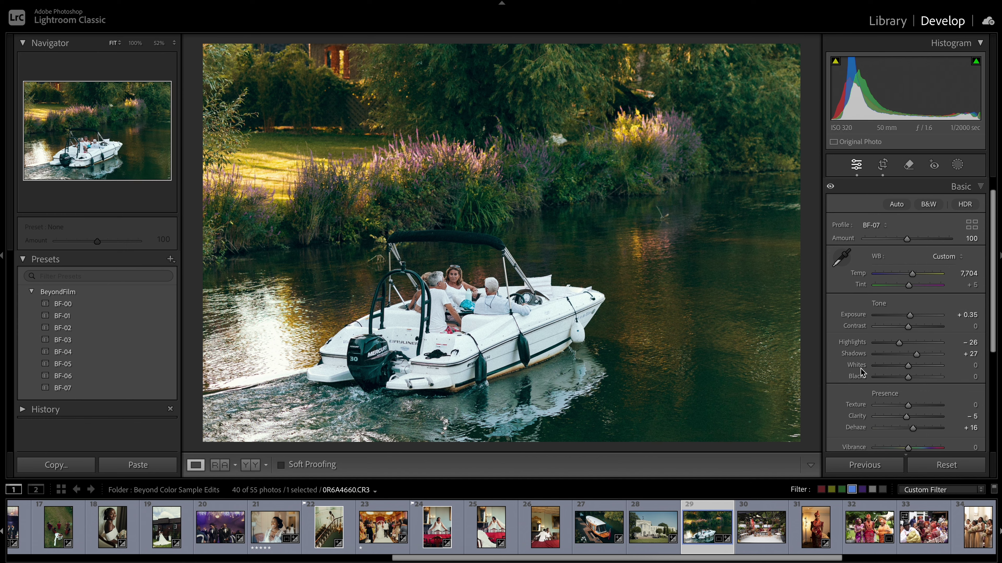
Apply BF-06 to the garden lounge setup photo, 3CSA7249.CR3, raise vibrance to about +24 and lower the highlights.
scroll(726, 527, "down", 2)
left_click(665, 527)
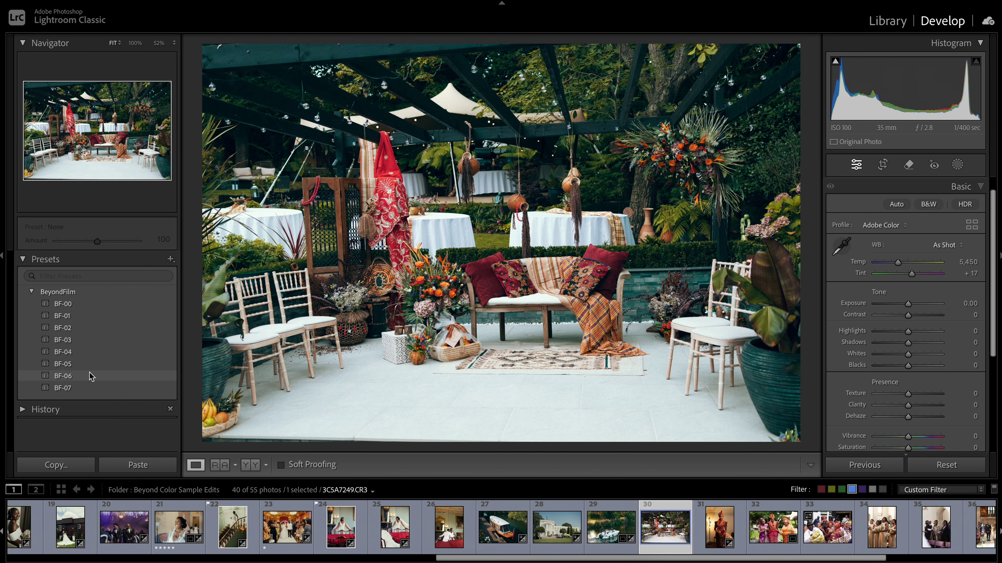
left_click(90, 376)
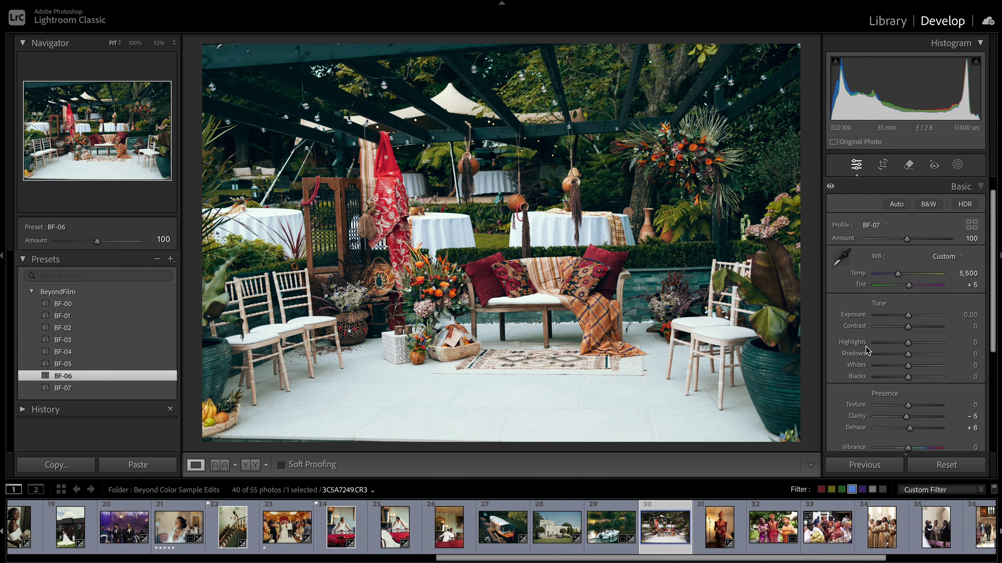
left_click_drag(912, 450, 918, 451)
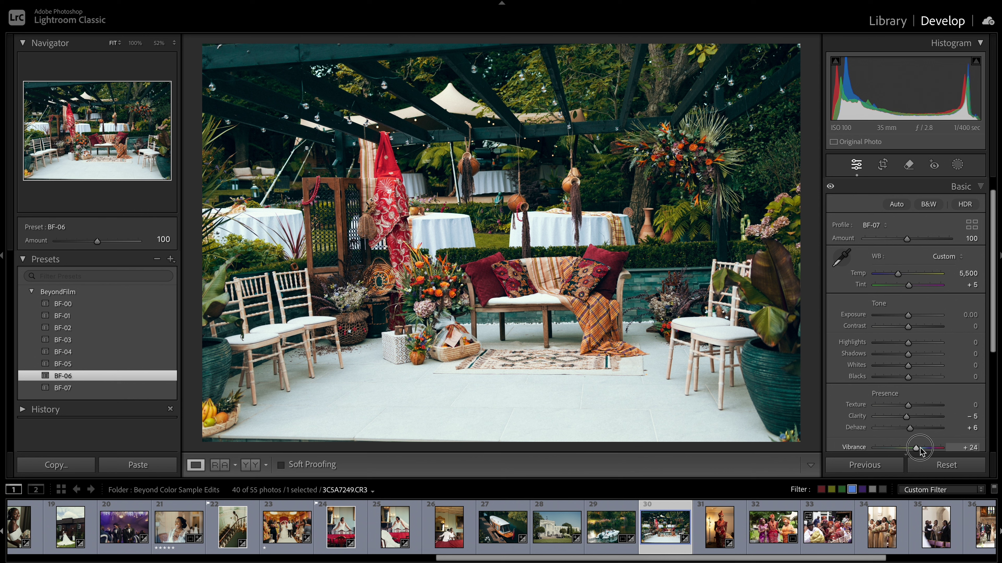
mouse_move(908, 343)
left_mouse_down()
mouse_move(890, 346)
mouse_move(899, 348)
left_mouse_up()
Straighten the garden lounge setup photo with the automatic Upright correction.
key("ctrl+1")
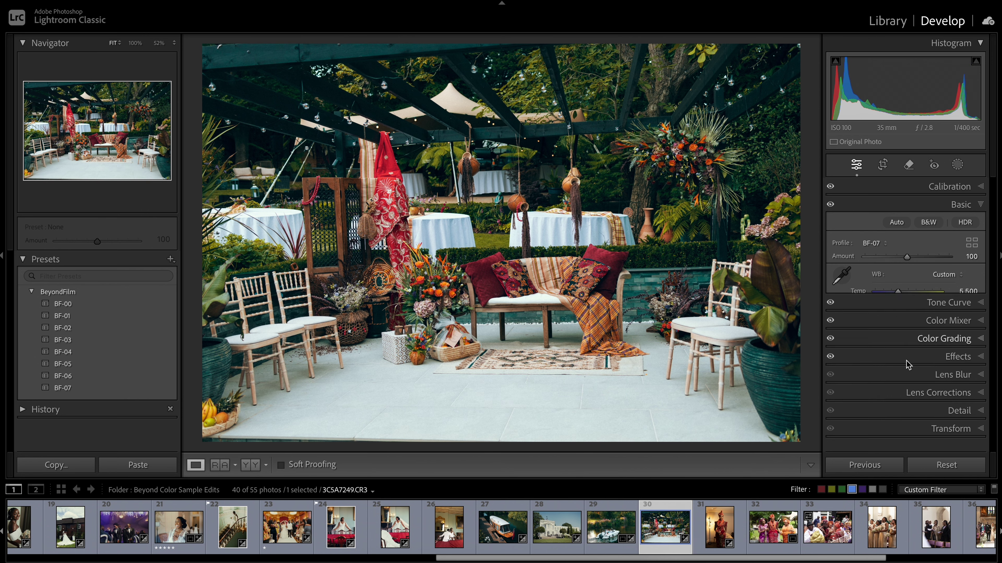
left_click(903, 365)
scroll(899, 371, "down", 2)
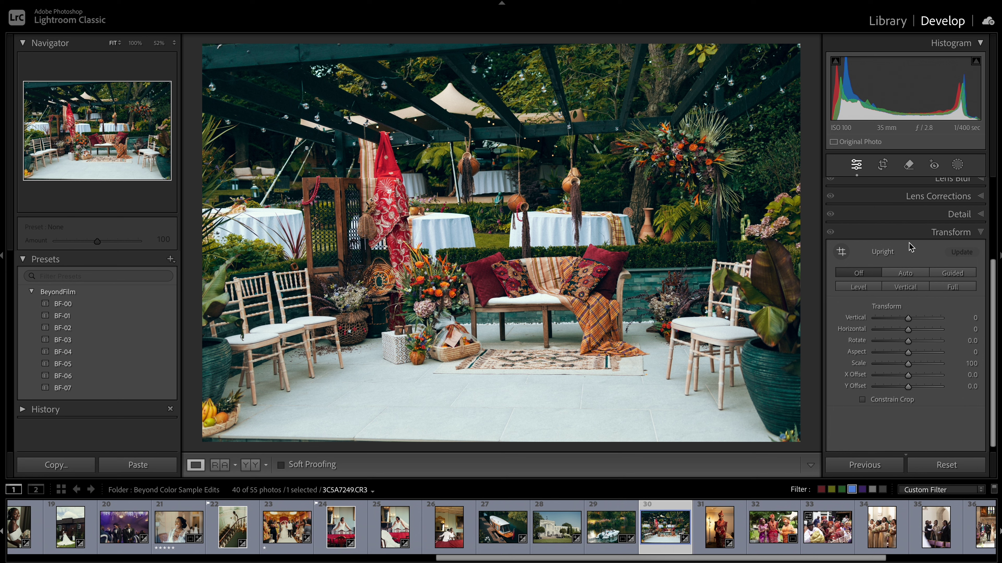
left_click(905, 273)
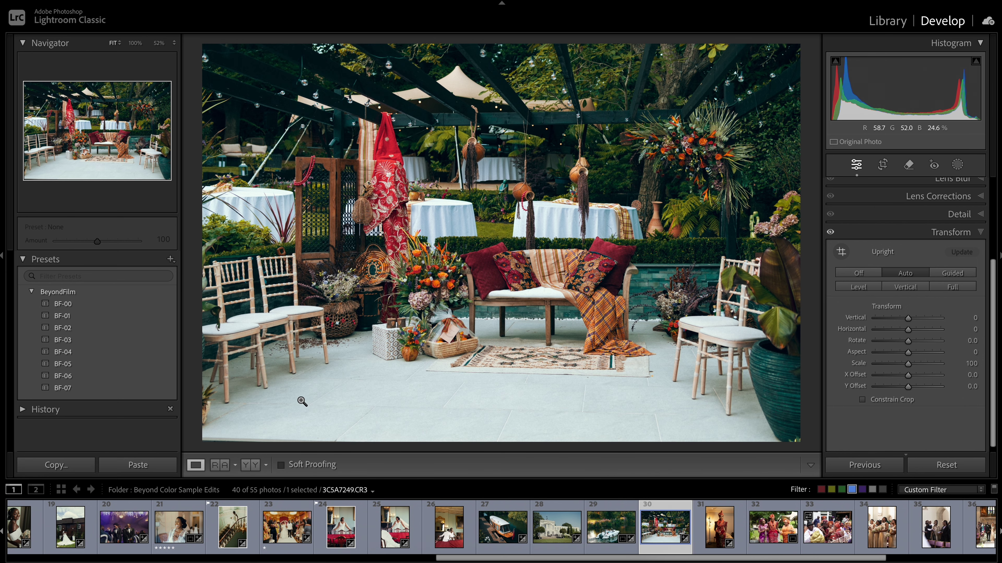
Apply BF-03 to the portrait of the woman in coral beads, 3CSA7315.CR3, and compare it before and after side by side.
left_click(722, 534)
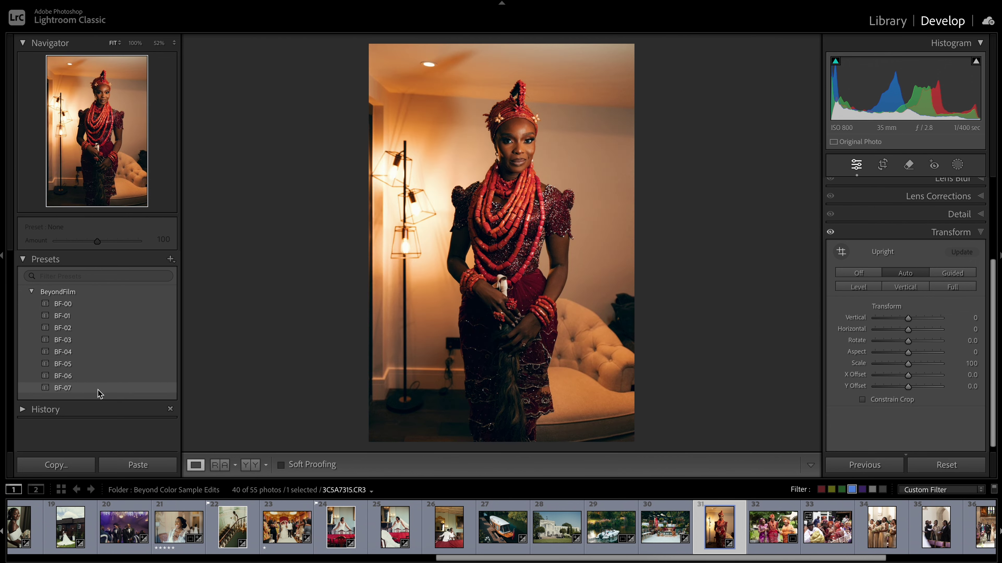
left_click(105, 340)
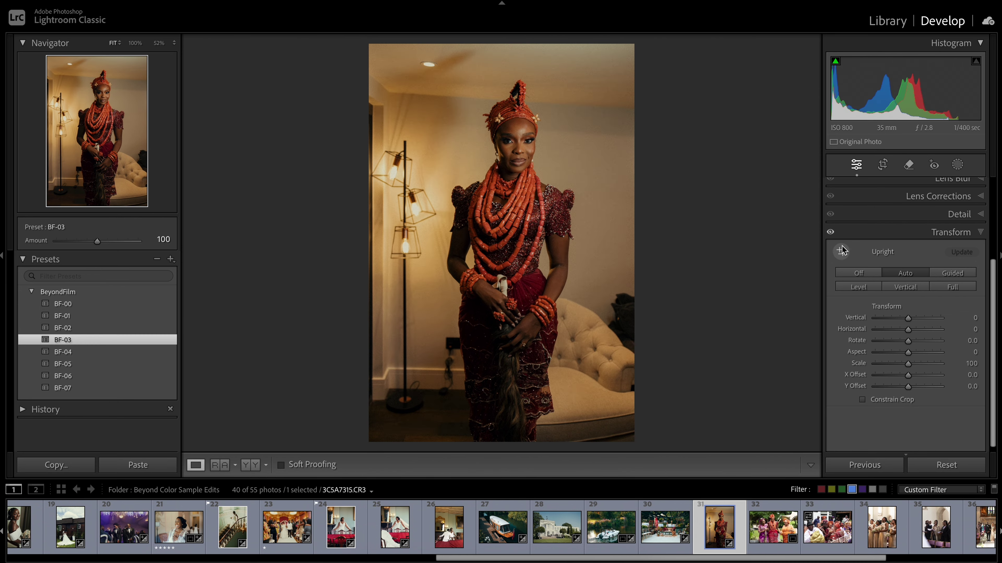
left_click(899, 232)
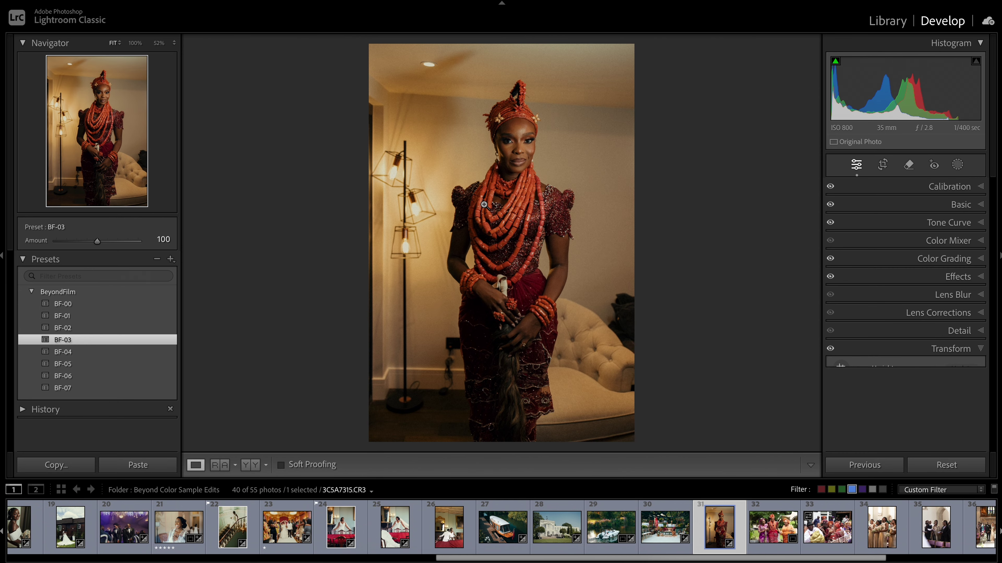
left_click(256, 466)
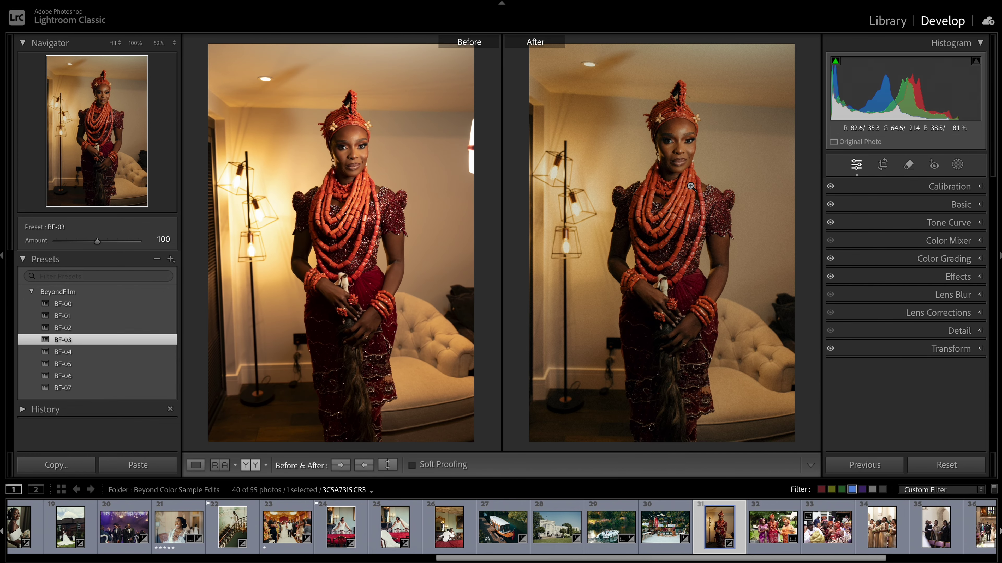
left_click(196, 465)
Apply BF-06 to the photo of three women in the garden, 0R6A7905.CR3, and to the seated guests photo, 0R6A7984.CR3.
scroll(670, 529, "down", 3)
scroll(705, 533, "down", 1)
left_click(580, 528)
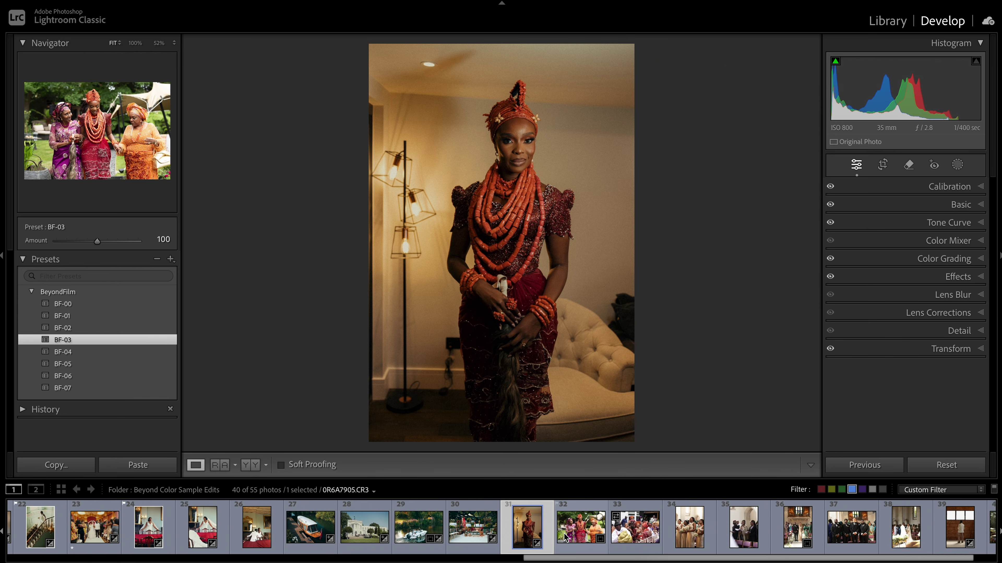
left_click(133, 390)
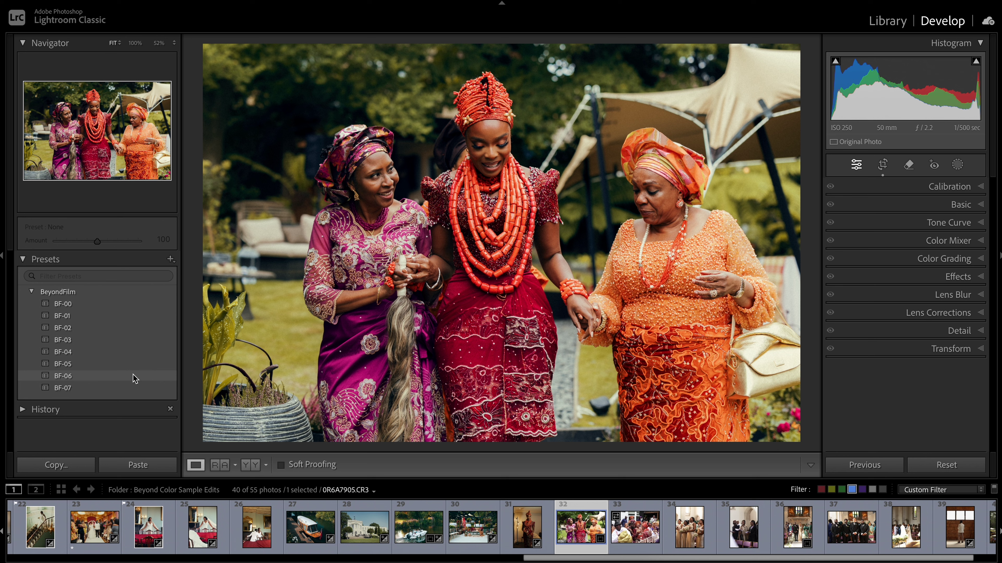
left_click(134, 377)
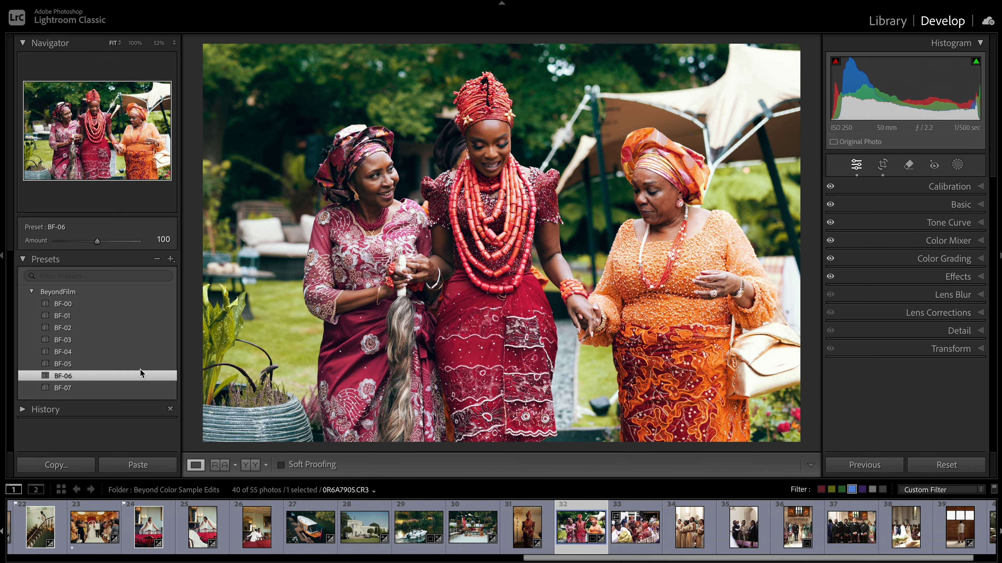
key("Right")
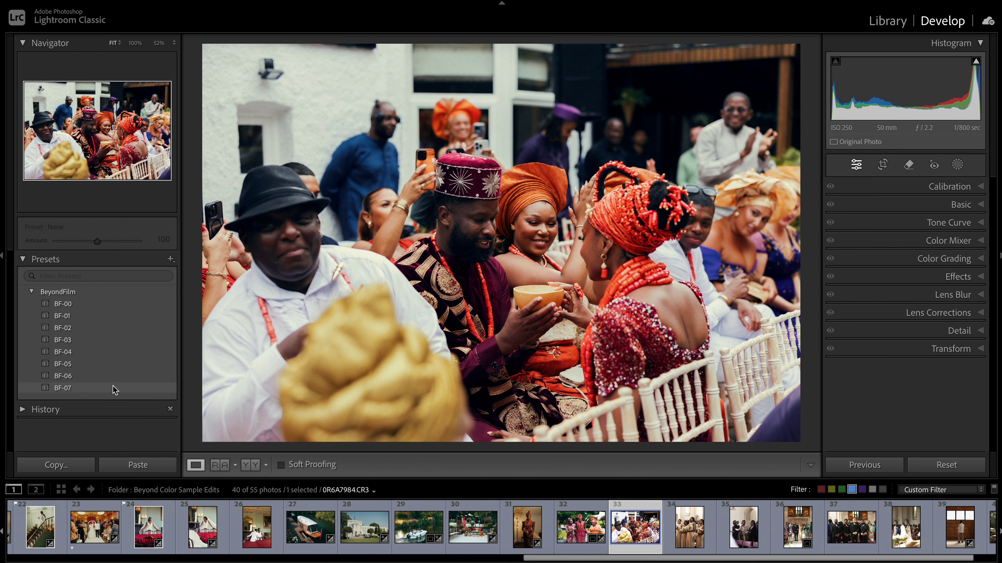
left_click(127, 380)
Apply BF-07 to the bridesmaids photo, 3CSA3432.CR3, and BF-00 to the standing church guests photo, 3CSA3456.CR3.
left_click(699, 538)
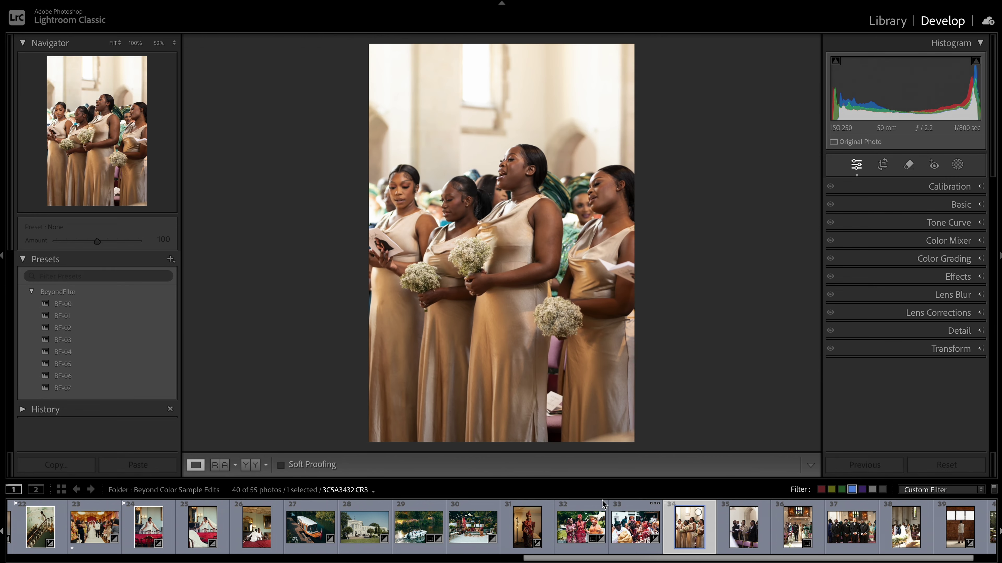
left_click(122, 390)
left_click(743, 528)
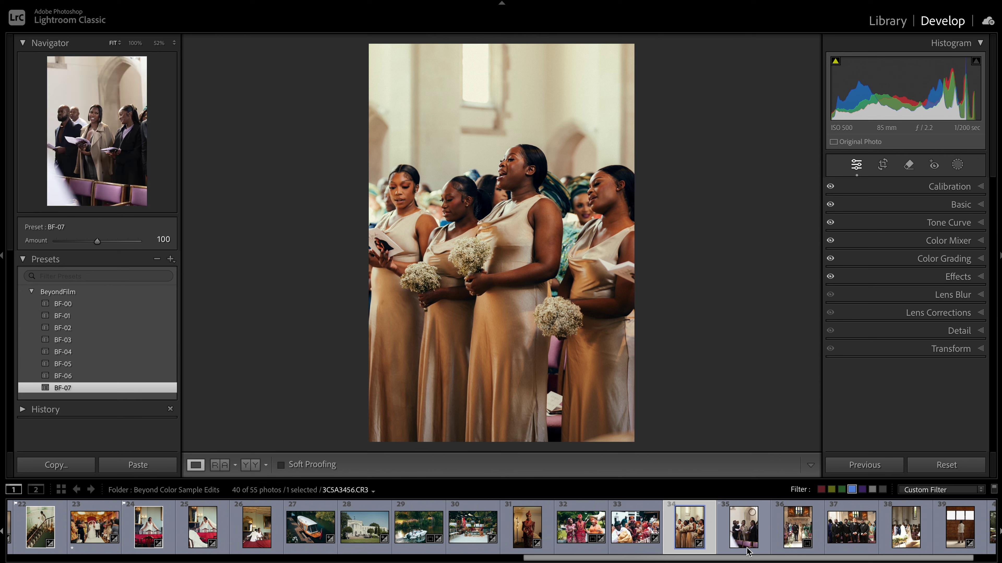
left_click(123, 306)
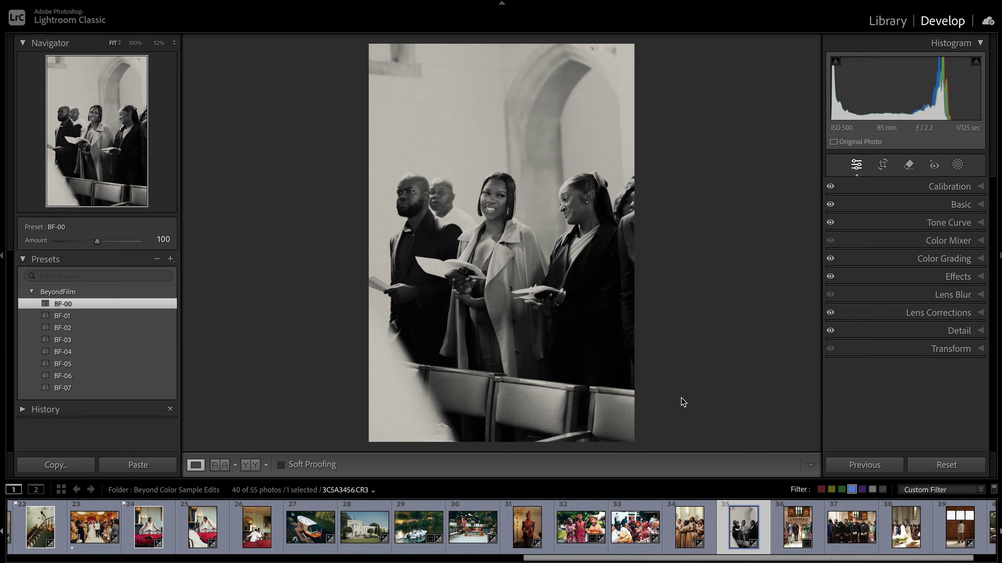
Apply BF-03 to the photo of the couple in the church aisle, 0R6A2686.CR3, and compare it before and after.
left_click(793, 532)
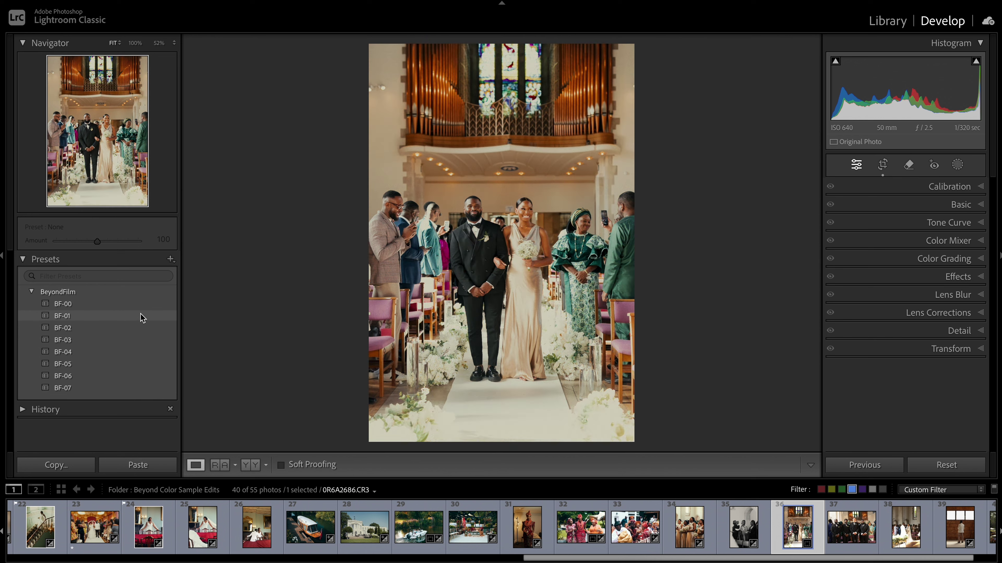
left_click(131, 342)
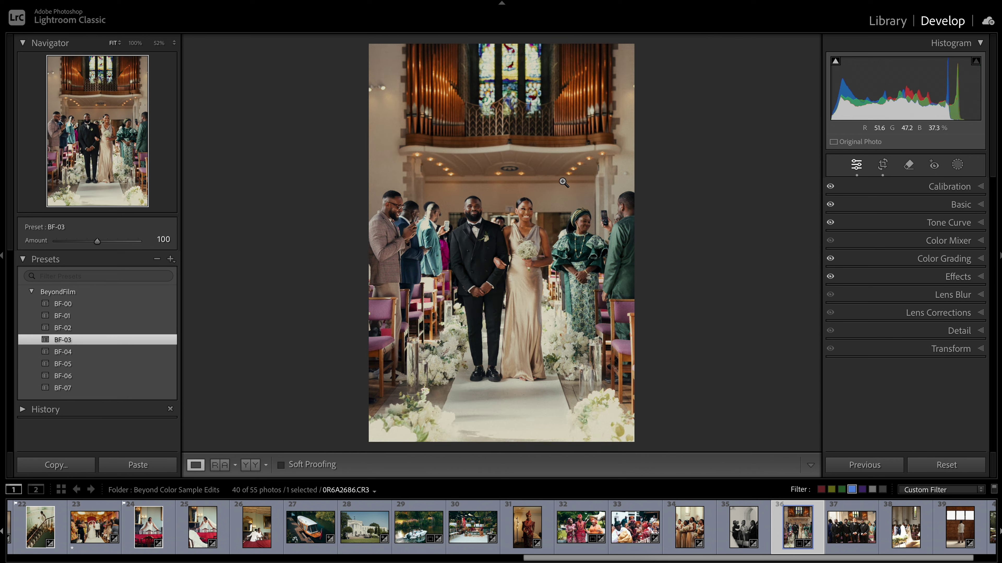
left_click(251, 465)
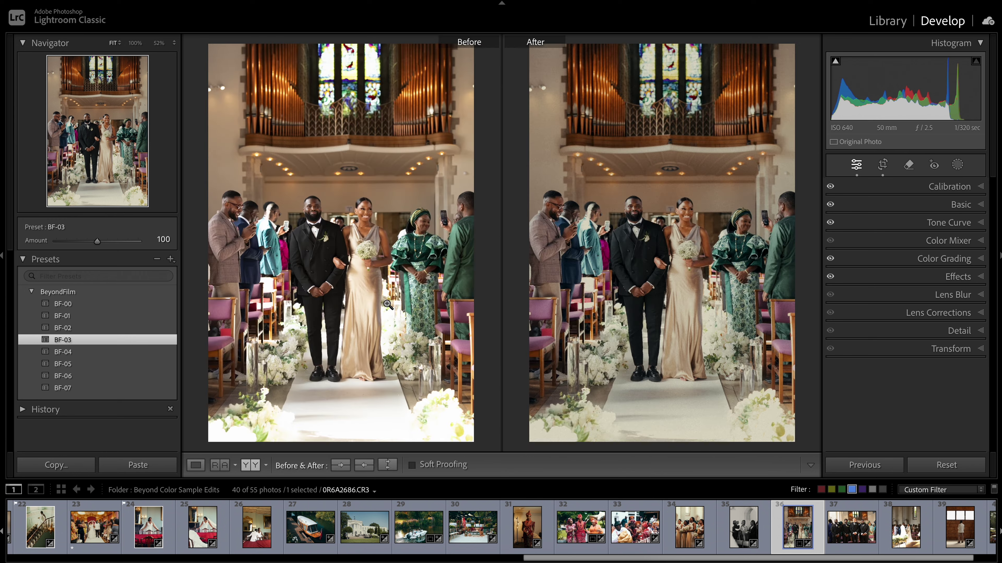
left_click(195, 464)
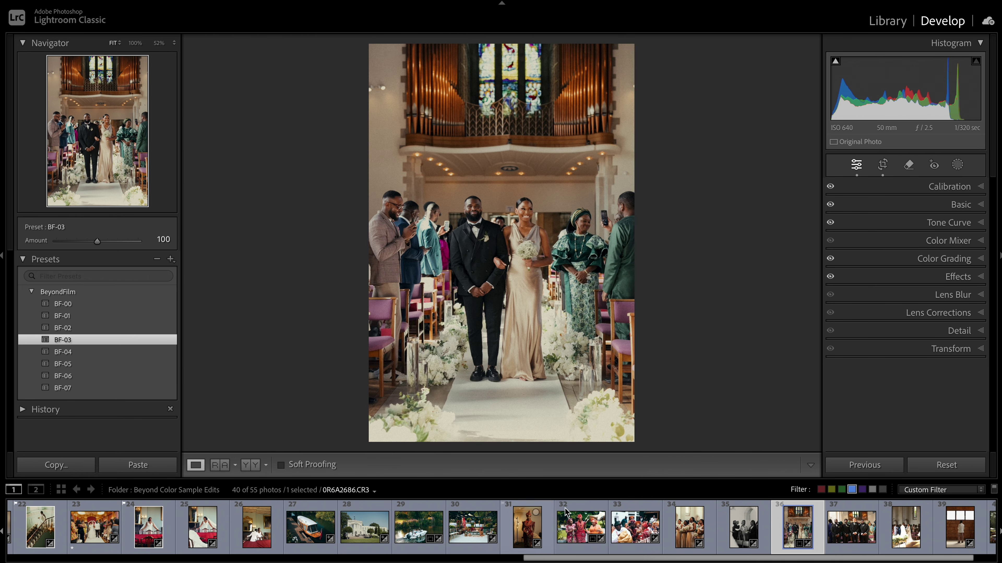
Apply BF-07 to the photo of the four groomsmen, 0R6A2723.CR3, and crop it tighter.
left_click(860, 531)
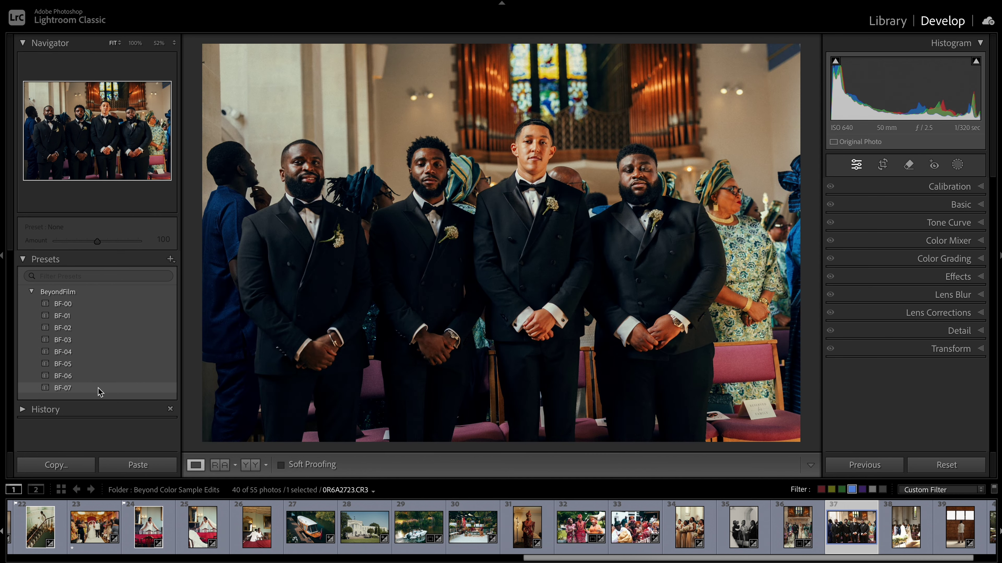
left_click(100, 389)
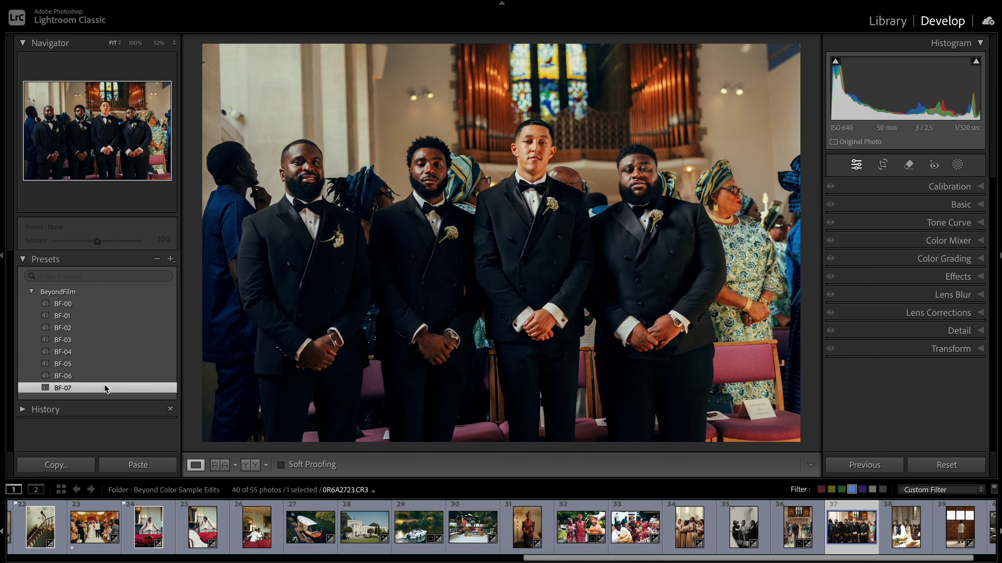
left_click_drag(846, 106, 859, 105)
left_click(882, 165)
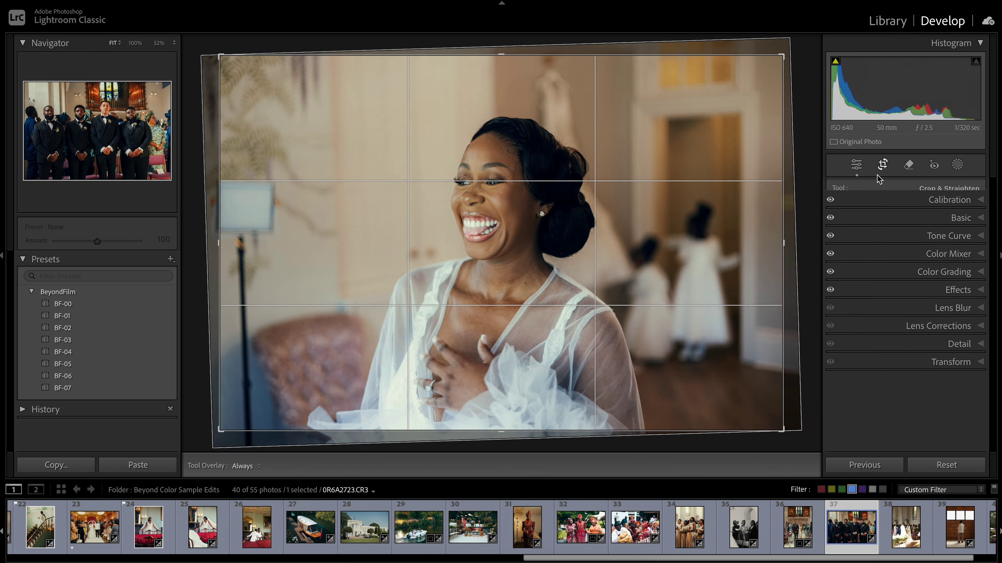
left_click_drag(794, 242, 789, 250)
key("Return")
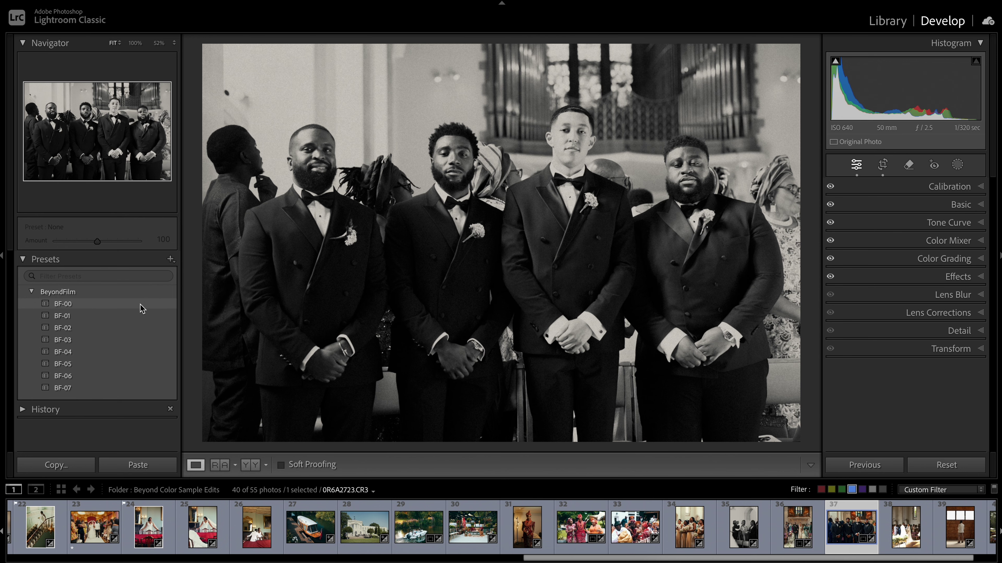
Apply BF-03 to the church ceremony photo of the couple, 0R6A2801.CR3, and lower its highlights to -100.
key("Right")
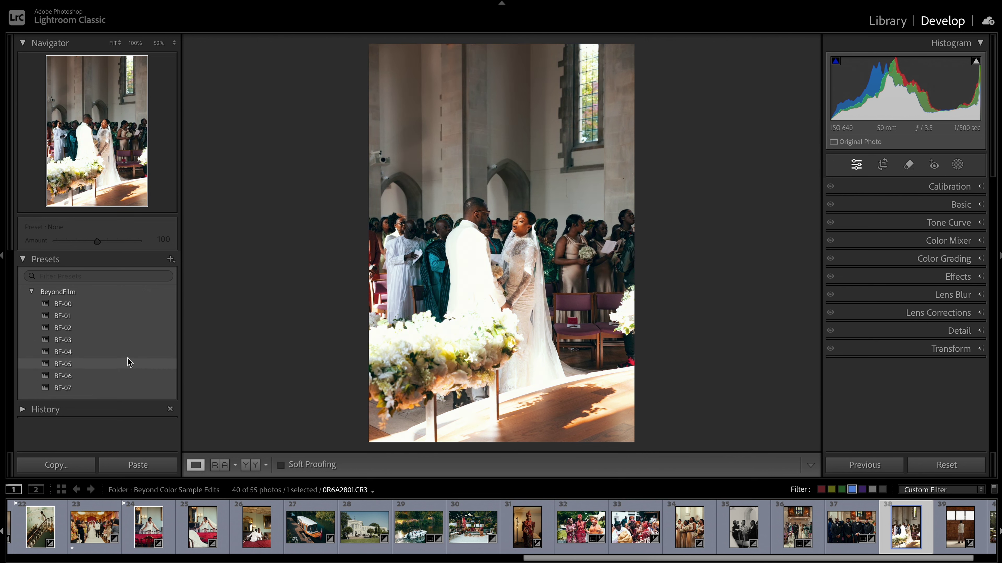
left_click(125, 341)
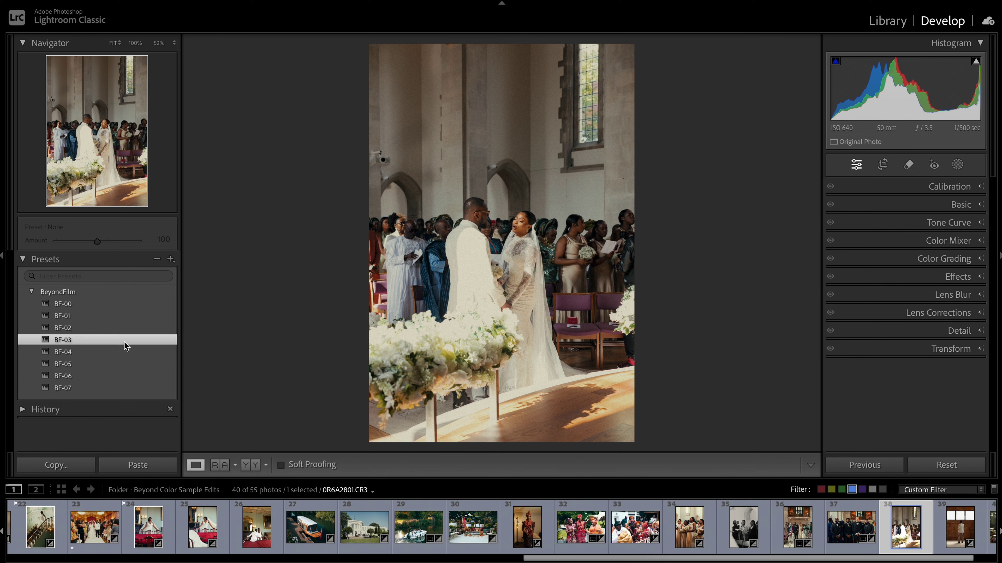
left_click(900, 207)
left_click_drag(884, 342, 875, 343)
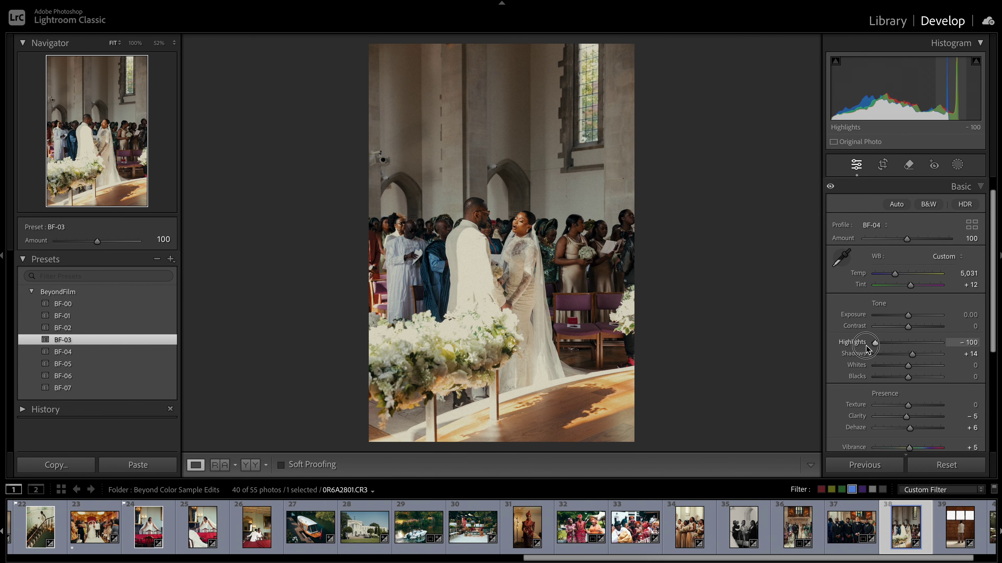
Crop the church ceremony photo slightly tighter around the couple, keeping the original aspect ratio.
left_click(883, 165)
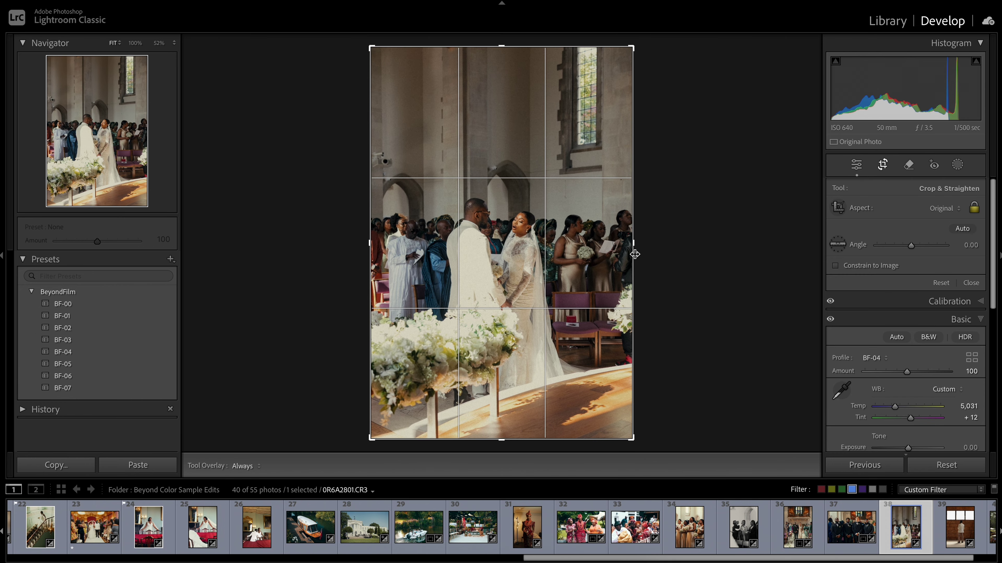
left_click_drag(633, 253, 629, 256)
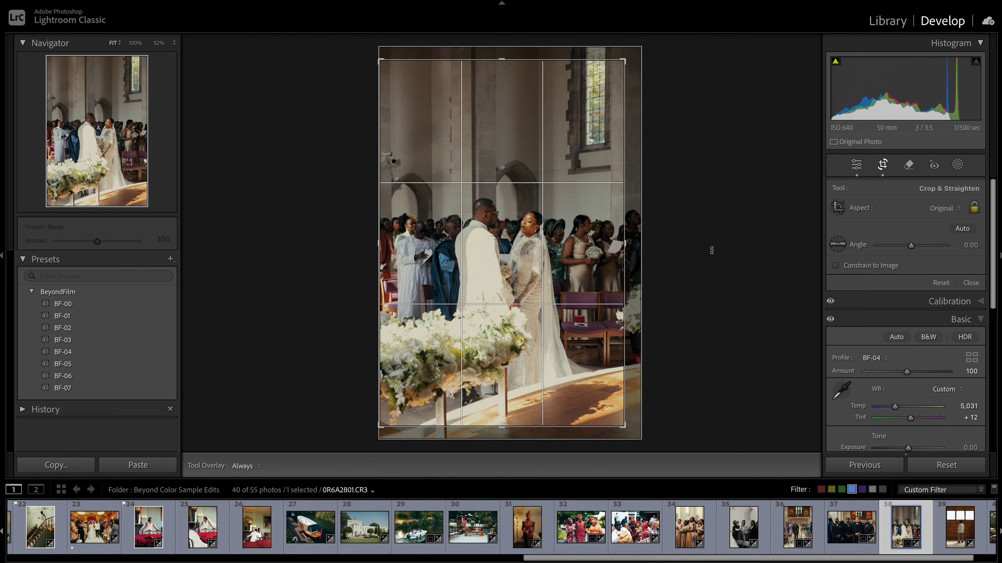
key("Return")
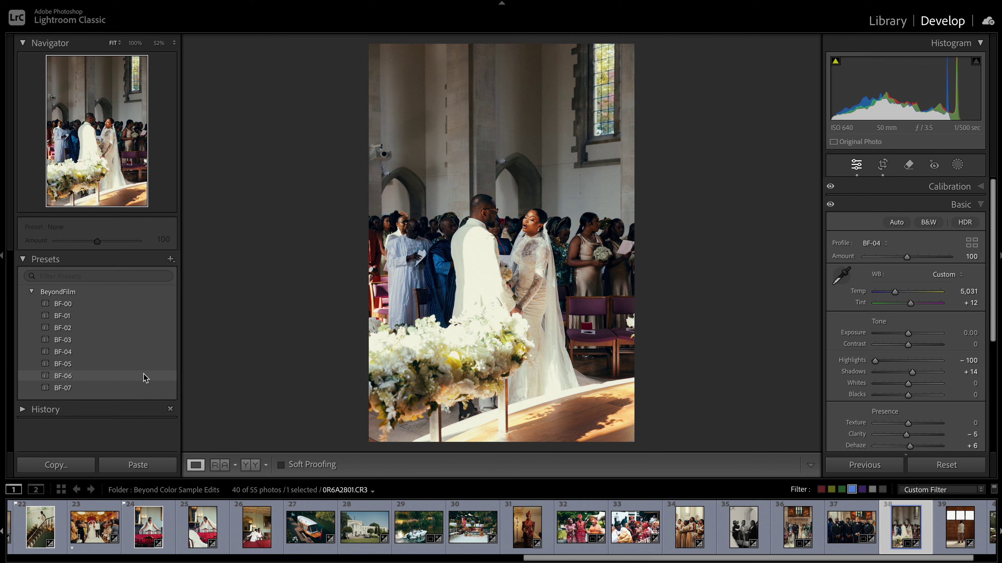
Try BF-01 and BF-04 on the ceremony photo, adjusting BF-04 to exposure -0.05, highlights -76 and shadows +25.
left_click(142, 318)
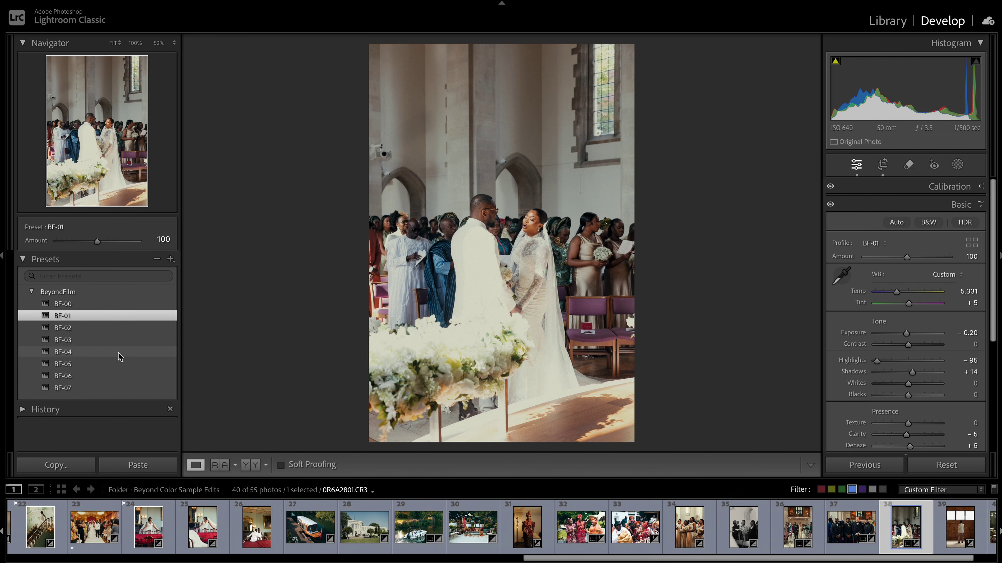
left_click(104, 351)
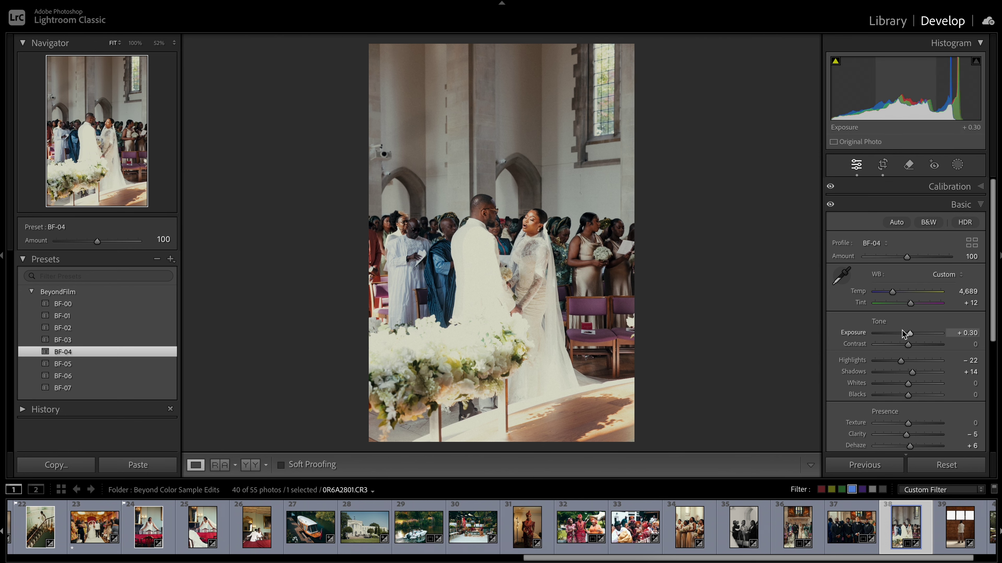
left_click_drag(912, 333, 917, 377)
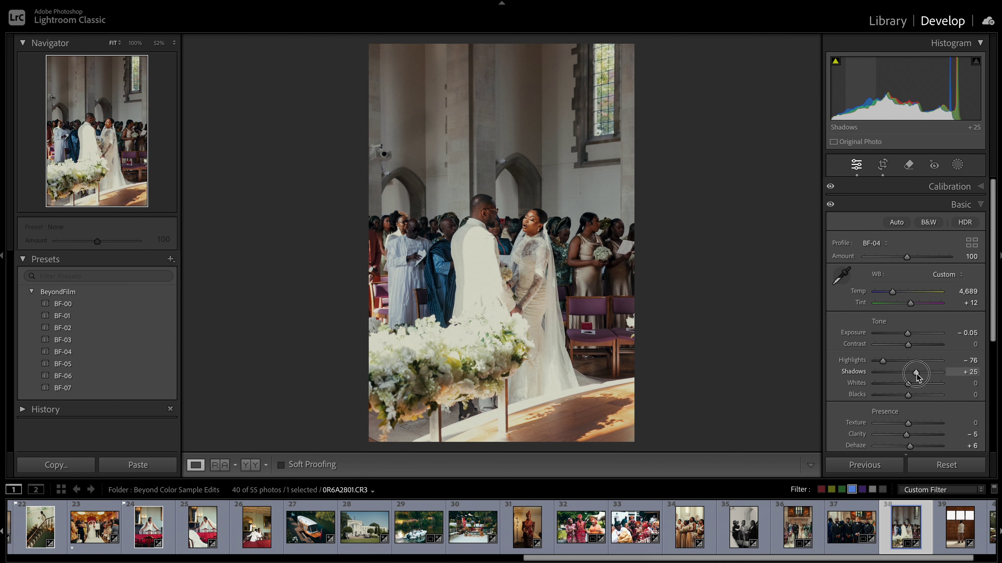
Apply BF-01 to the ceremony photo and set highlights to -100 and contrast to -16.
left_click(165, 318)
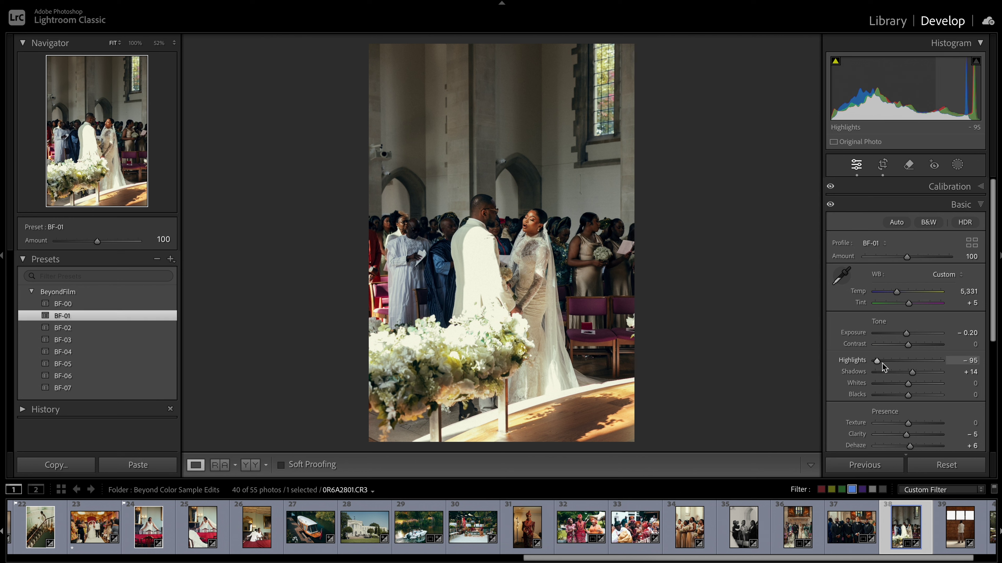
left_click_drag(881, 364, 906, 351)
Apply BF-04 to the photo of the man standing by the brick wall, ROK24965.CR3.
scroll(937, 543, "down", 1)
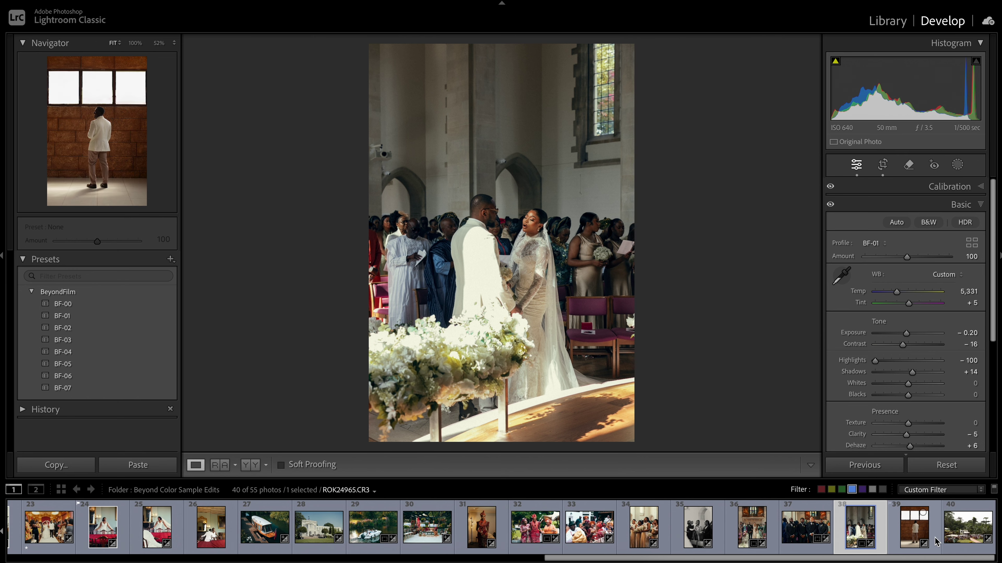
left_click(904, 532)
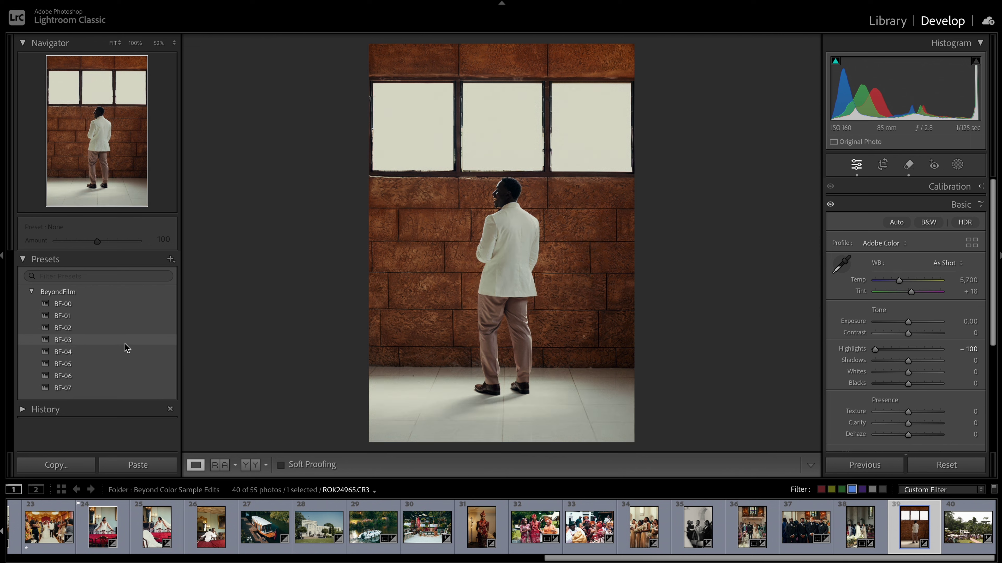
left_click(126, 353)
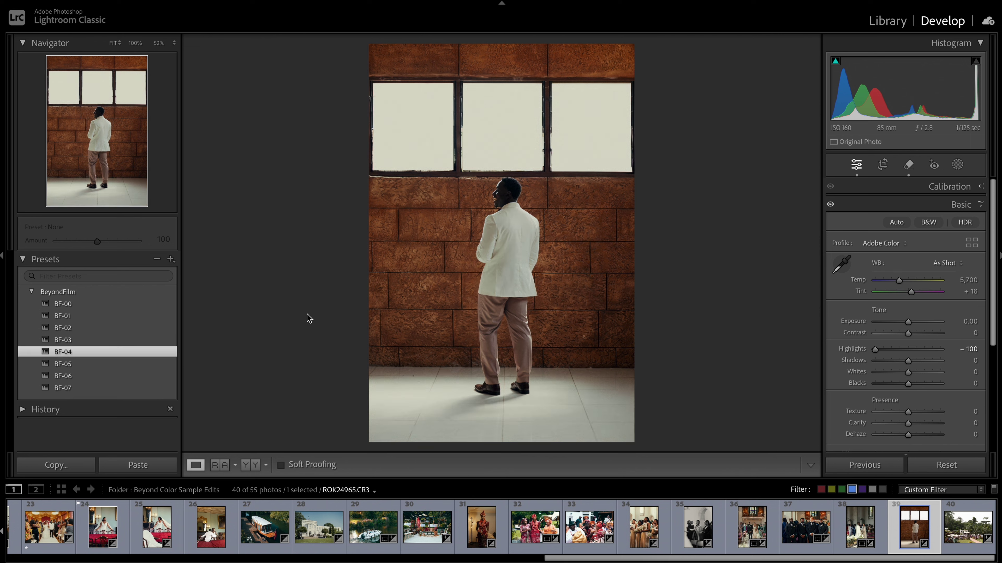
Apply BF-06 to the outdoor ceremony overview, ROK25062.CR3, and set its highlights to -39.
left_click(960, 534)
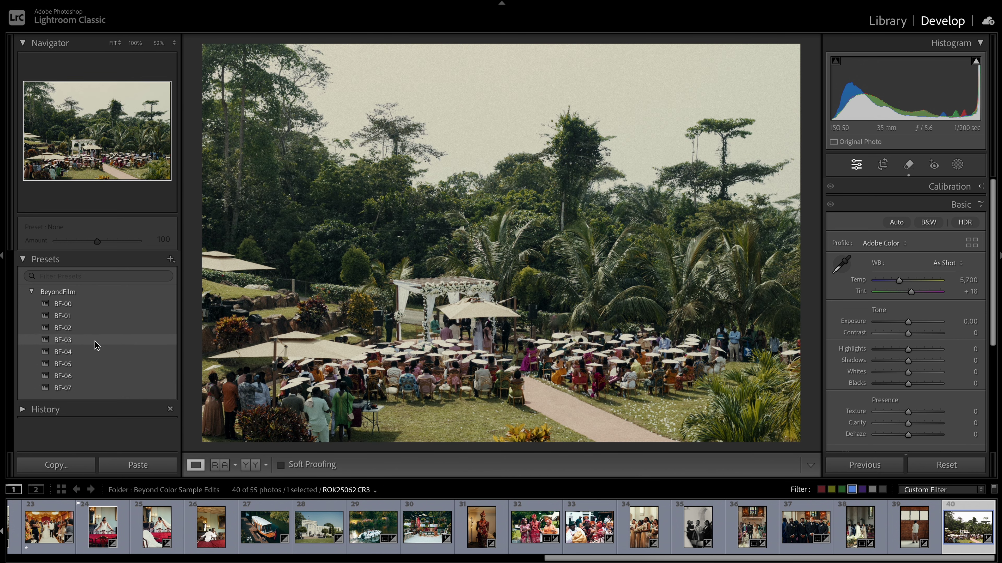
left_click(92, 376)
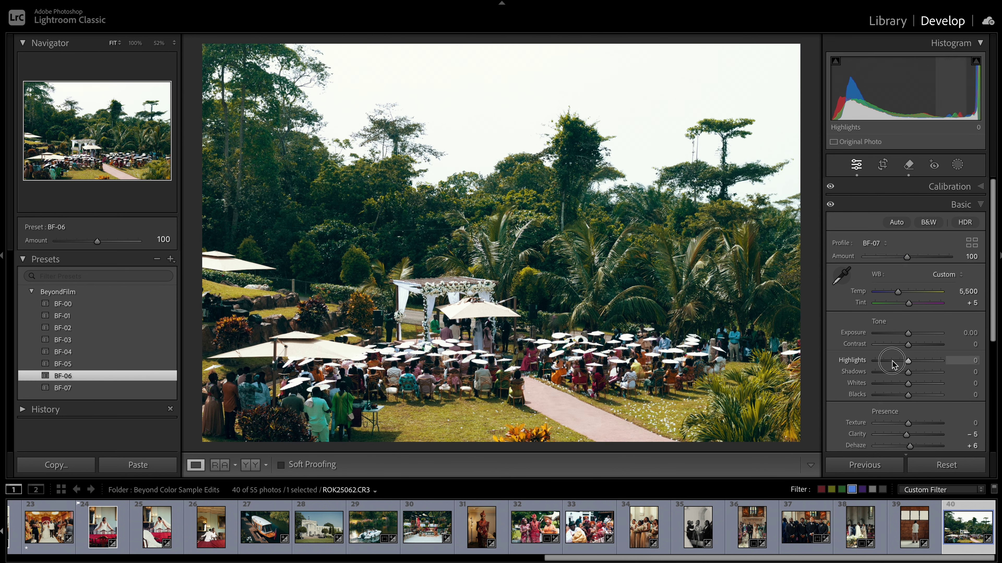
left_click_drag(908, 361, 895, 362)
scroll(903, 406, "down", 2)
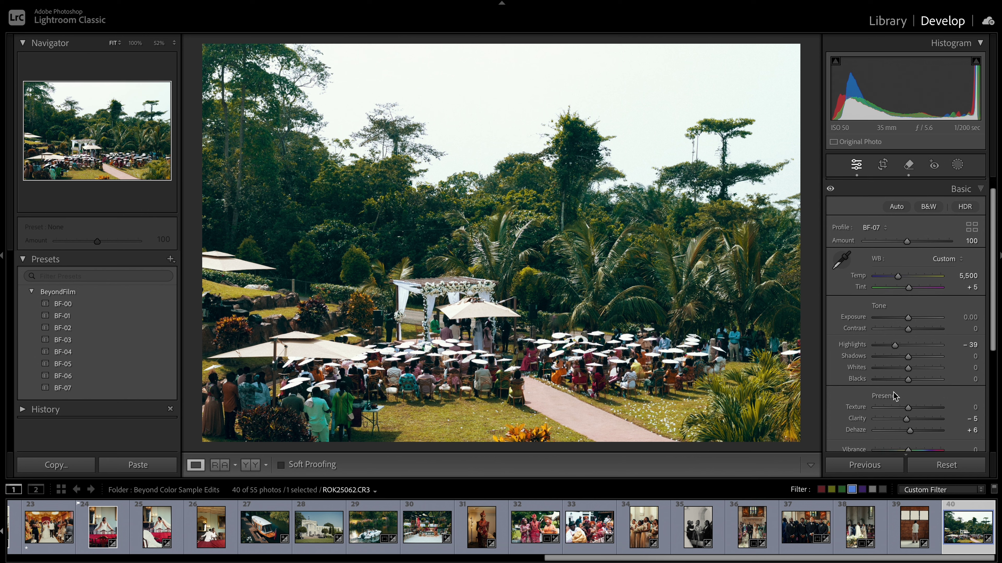
Set the ceremony overview's dehaze to +10 and add a linear gradient mask covering the whole photo.
left_click_drag(913, 425, 915, 423)
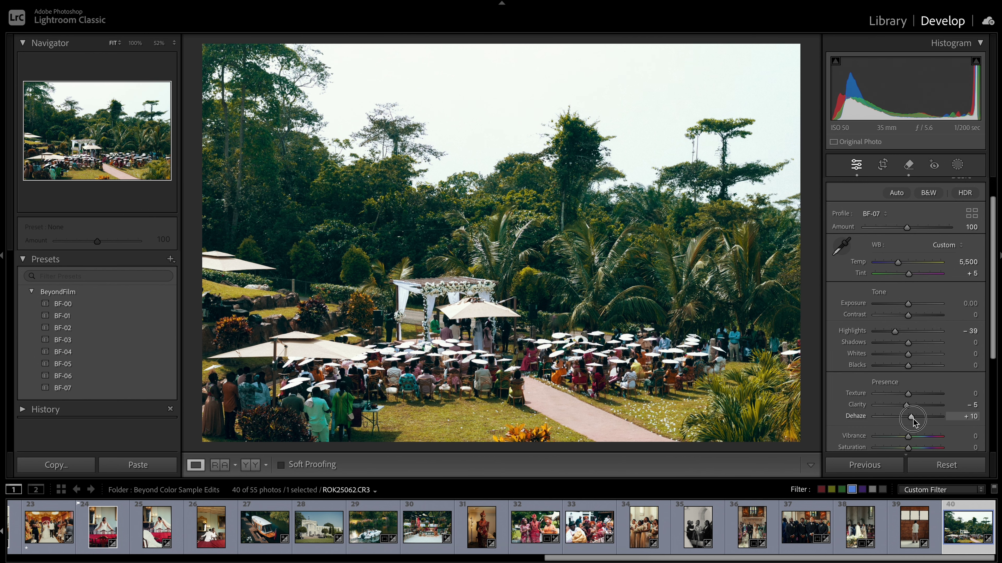
left_click(960, 165)
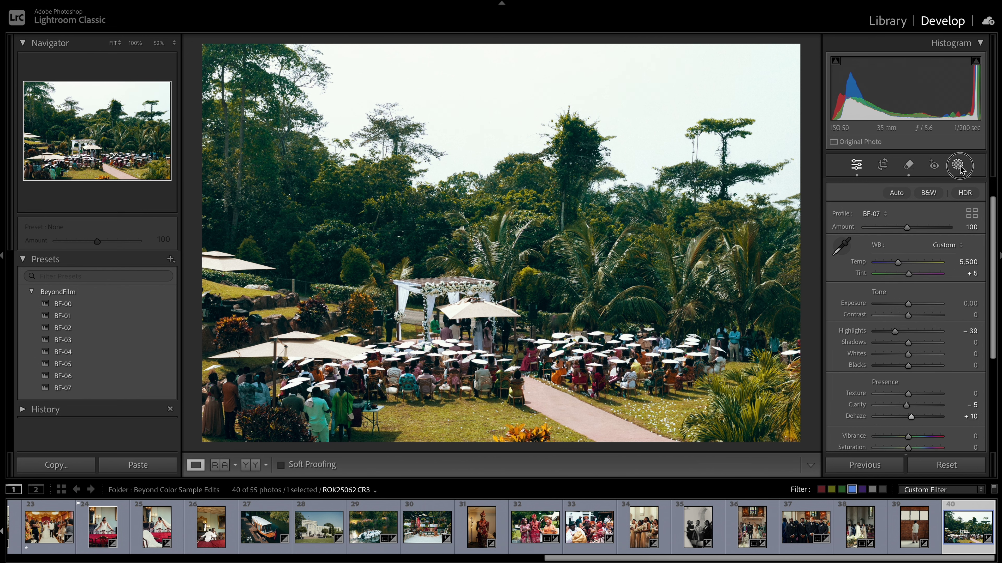
left_click(855, 294)
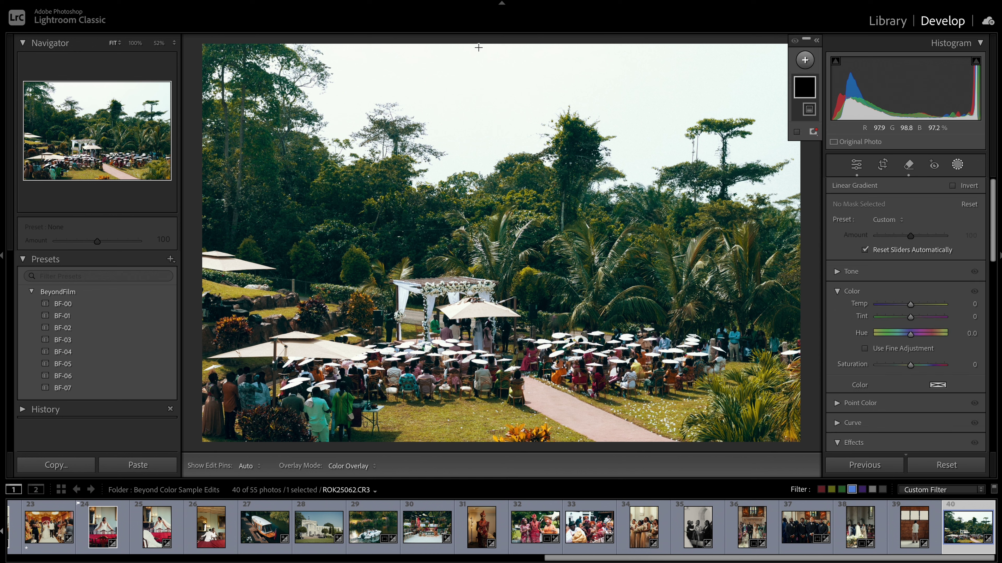
left_click_drag(478, 47, 479, 16)
Soften the linear gradient mask by setting its texture to -74 and clarity to -49.
left_click(851, 291)
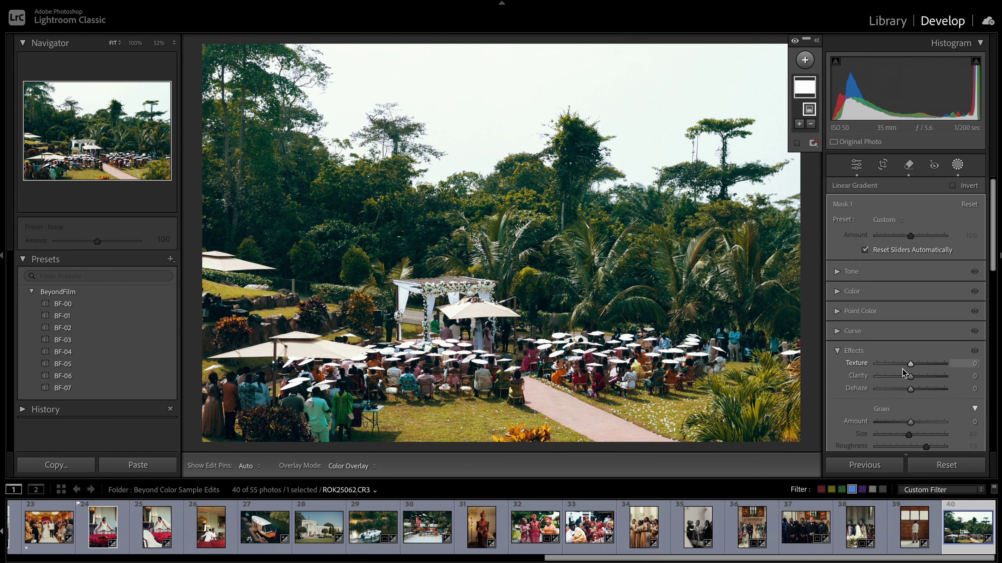
left_click_drag(906, 364, 885, 369)
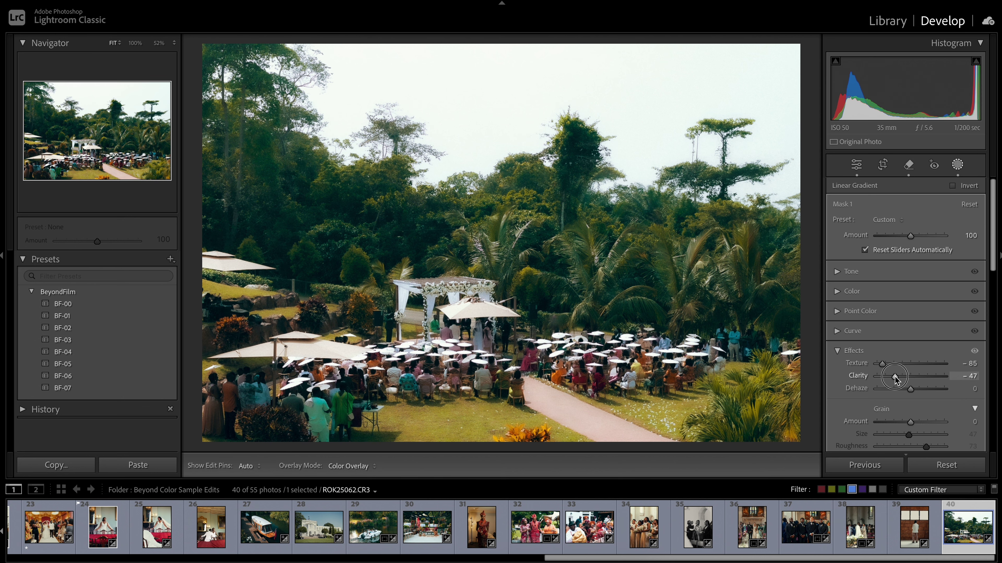
mouse_move(909, 377)
left_mouse_down()
mouse_move(894, 378)
mouse_move(890, 365)
mouse_move(895, 380)
left_mouse_up()
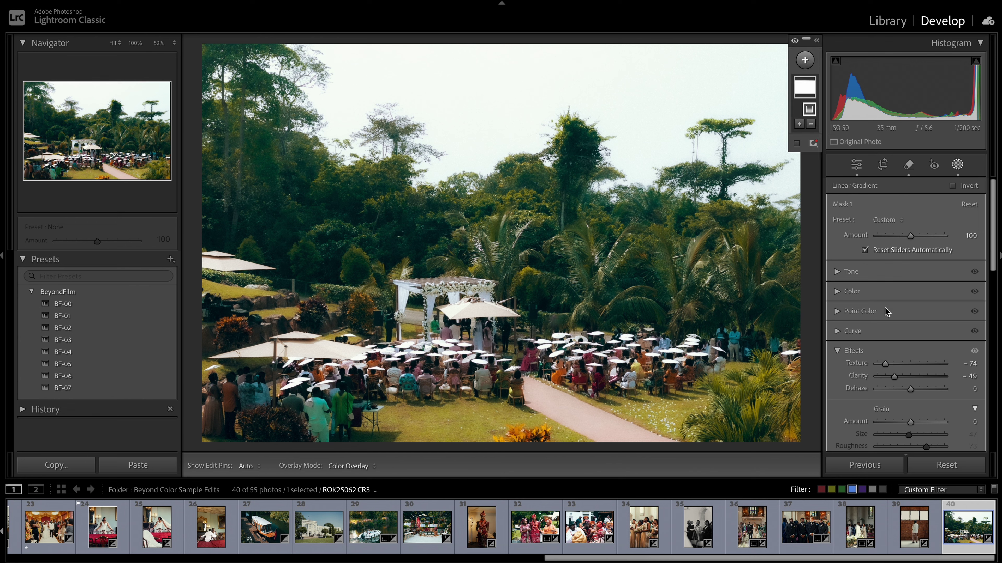
Subtract a luminance range of 54/74 to 100/100 from the mask, checking the excluded bright areas with the luminance map.
left_click(811, 125)
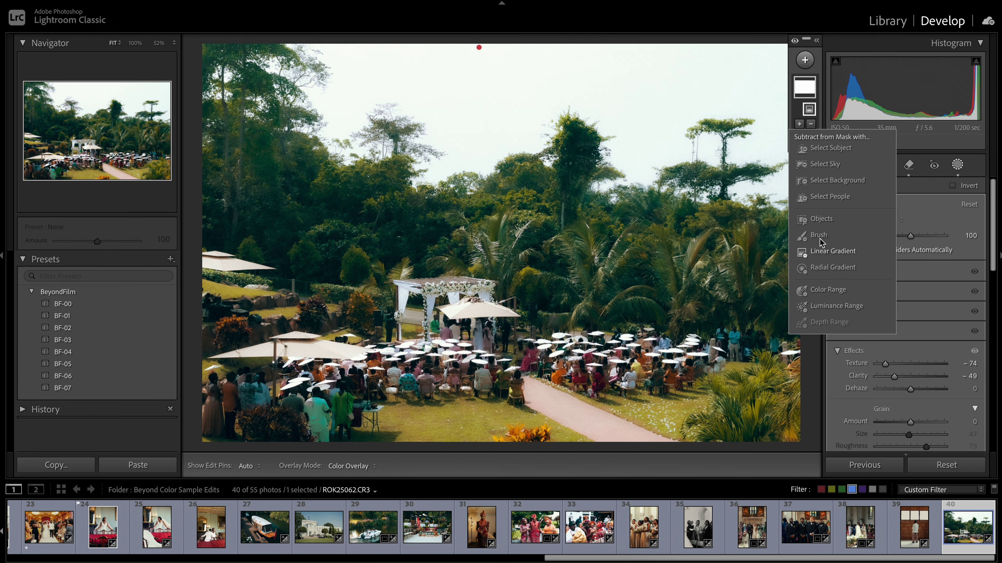
left_click(812, 307)
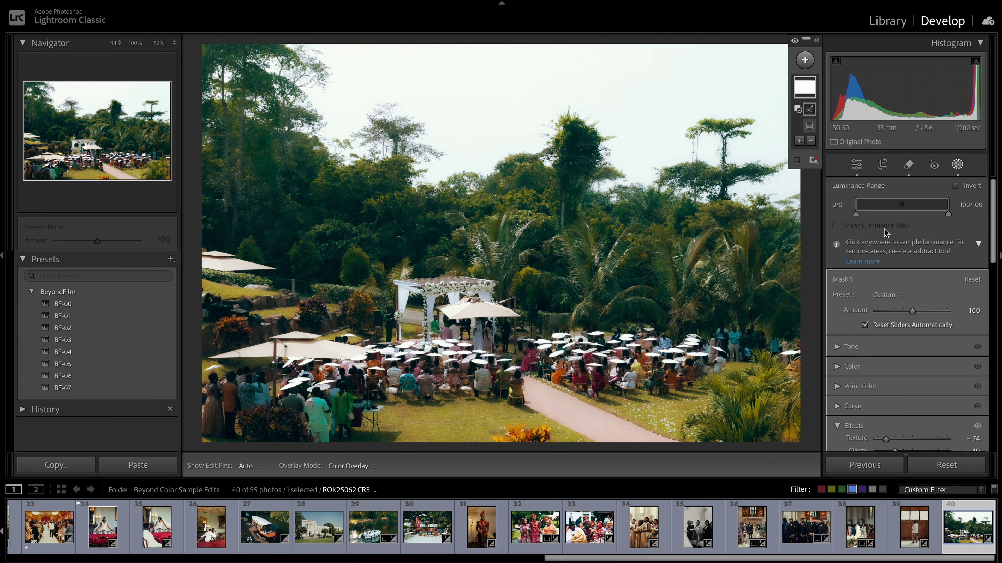
left_click_drag(856, 216, 906, 217)
left_click(834, 225)
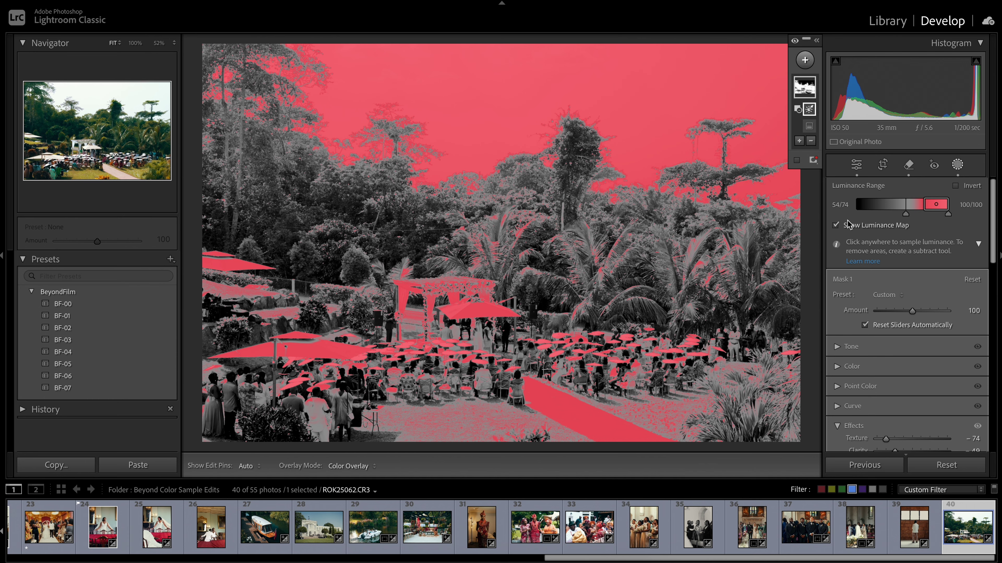
left_click(836, 225)
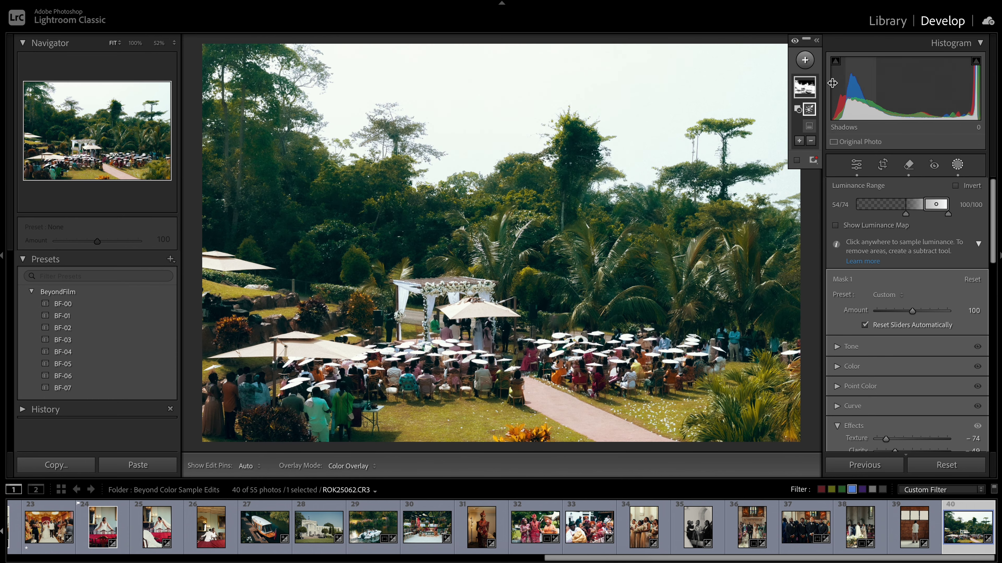
Compare the photo with the mask off and on, reduce the mask's amount slightly and finish masking.
left_click(795, 41)
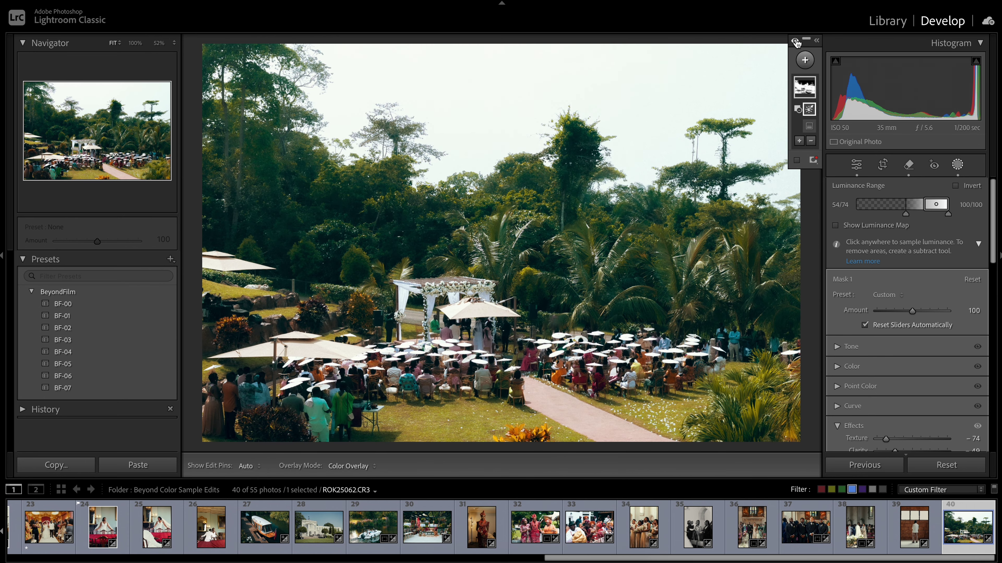
left_click(795, 41)
left_click_drag(912, 311, 902, 313)
left_click(962, 164)
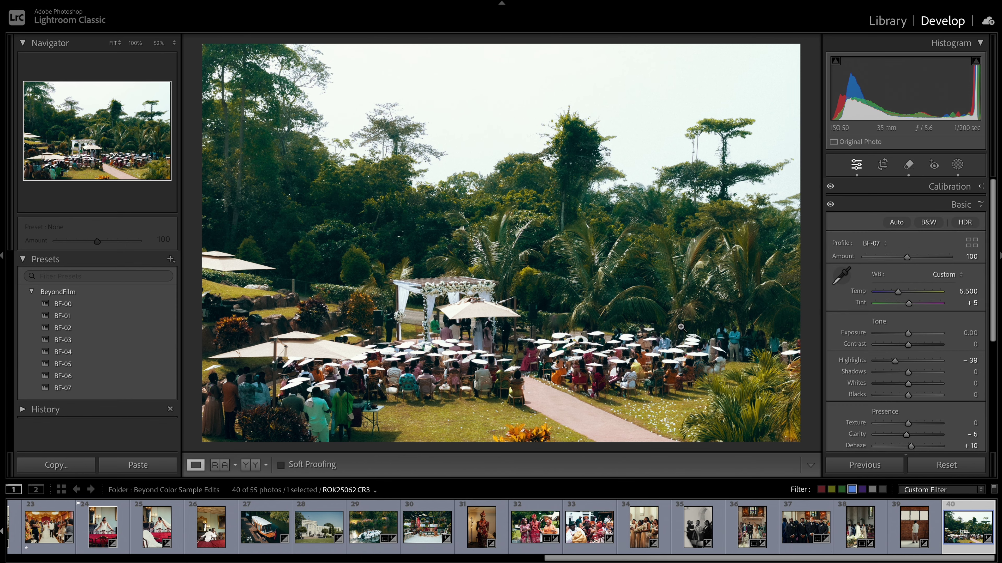
Compare the ceremony overview before and after editing, and return to the first photos in the Library grid.
left_click(251, 464)
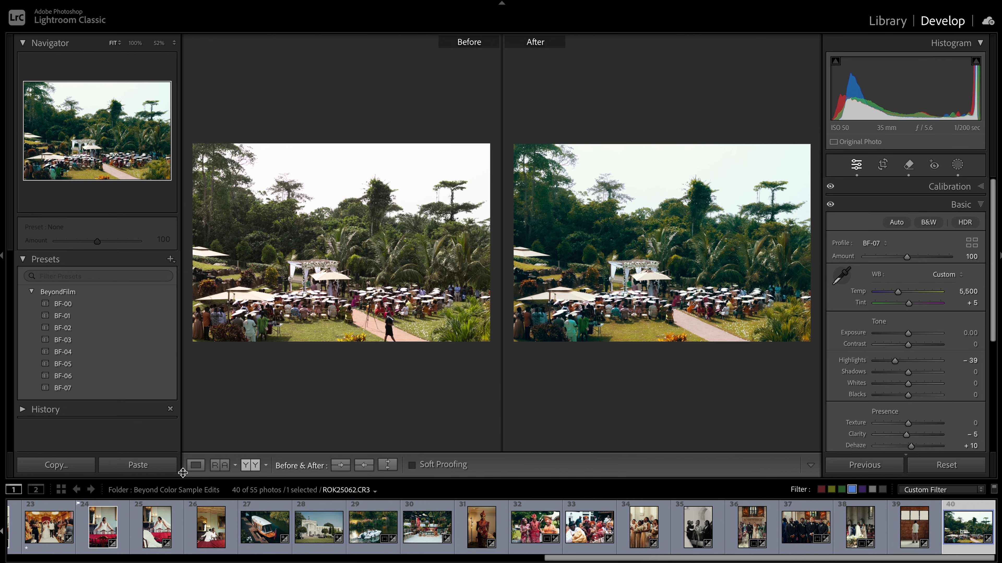
left_click(196, 465)
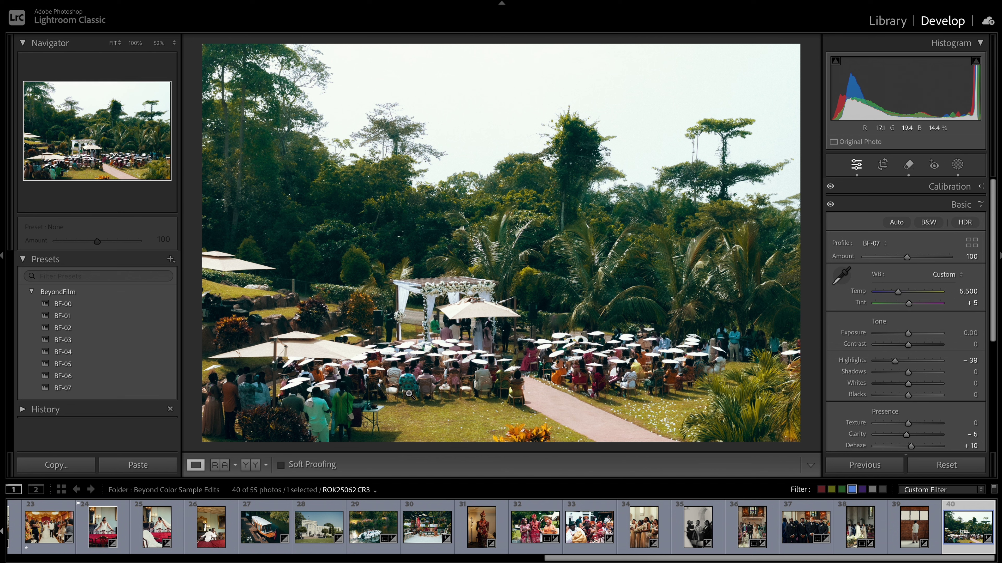
key("backslash")
key("backslash")
key("backslash")
key("backslash")
key("g")
scroll(469, 379, "up", 10)
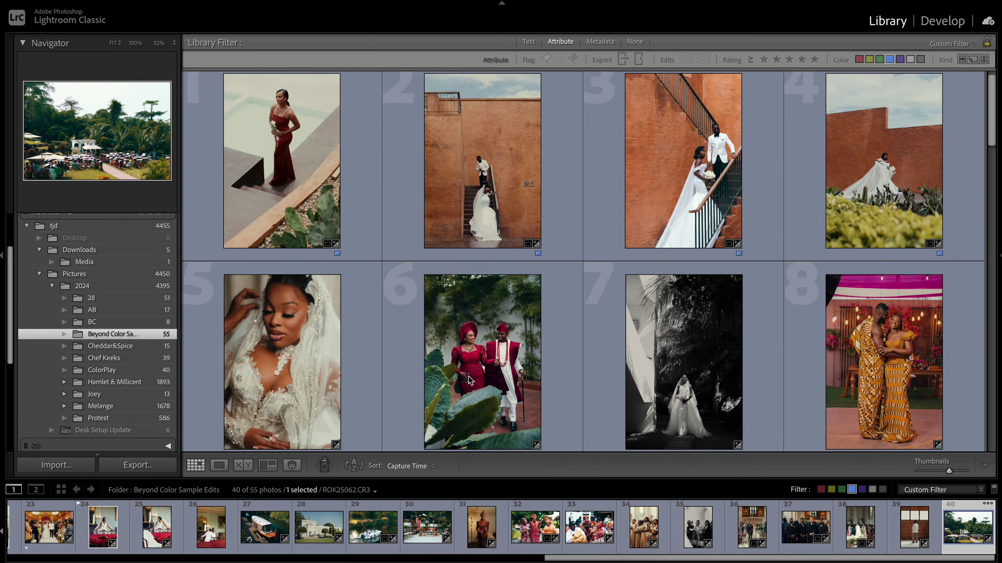